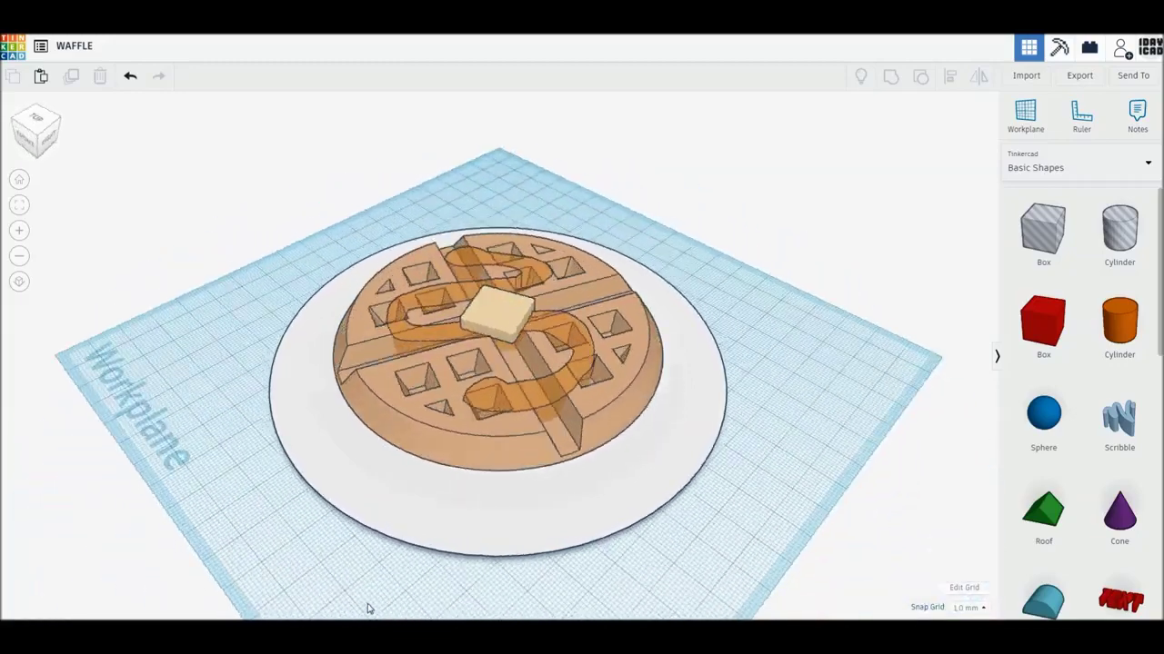
- Add a cone to the workplane with 64 sides and a top radius of 9
{"action": "left_click", "coordinate": [20, 184]}
{"action": "scroll", "coordinate": [203, 463], "scroll_direction": "up", "scroll_amount": 3}
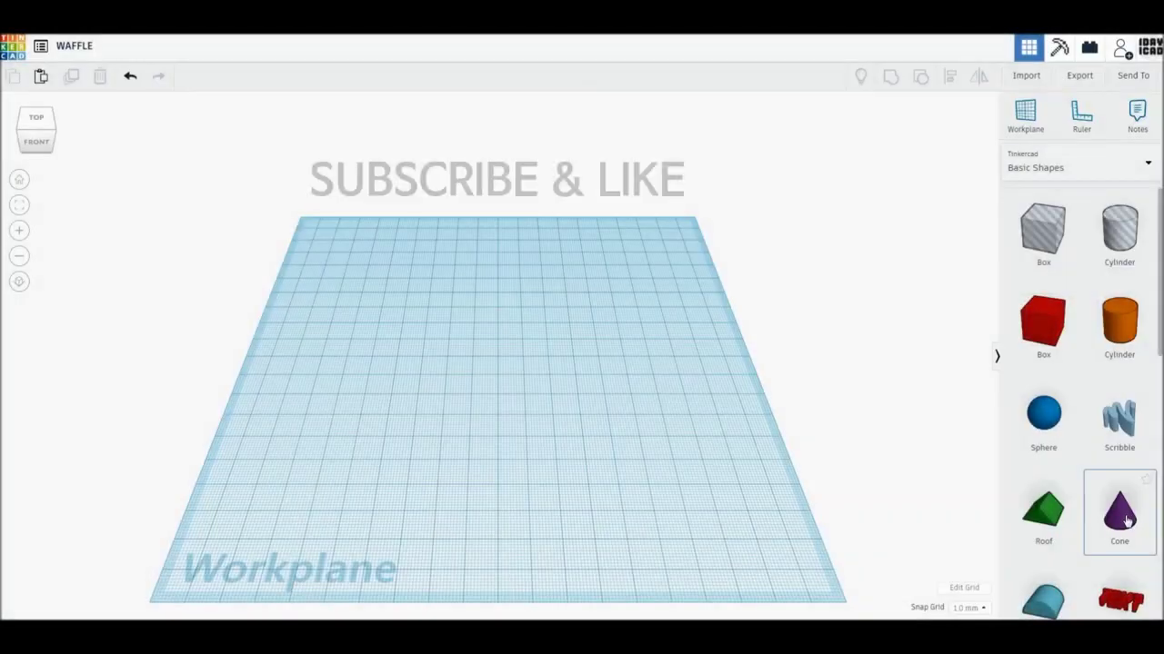
{"action": "left_click_drag", "start_coordinate": [1127, 520], "coordinate": [400, 415]}
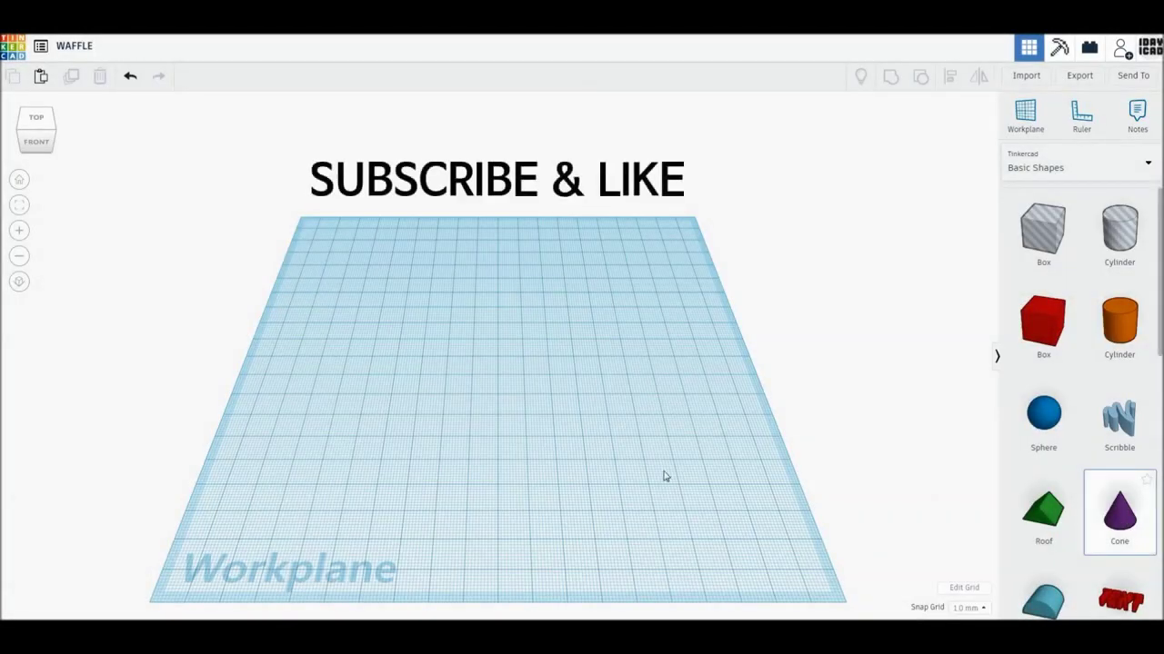
{"action": "left_click", "coordinate": [400, 415]}
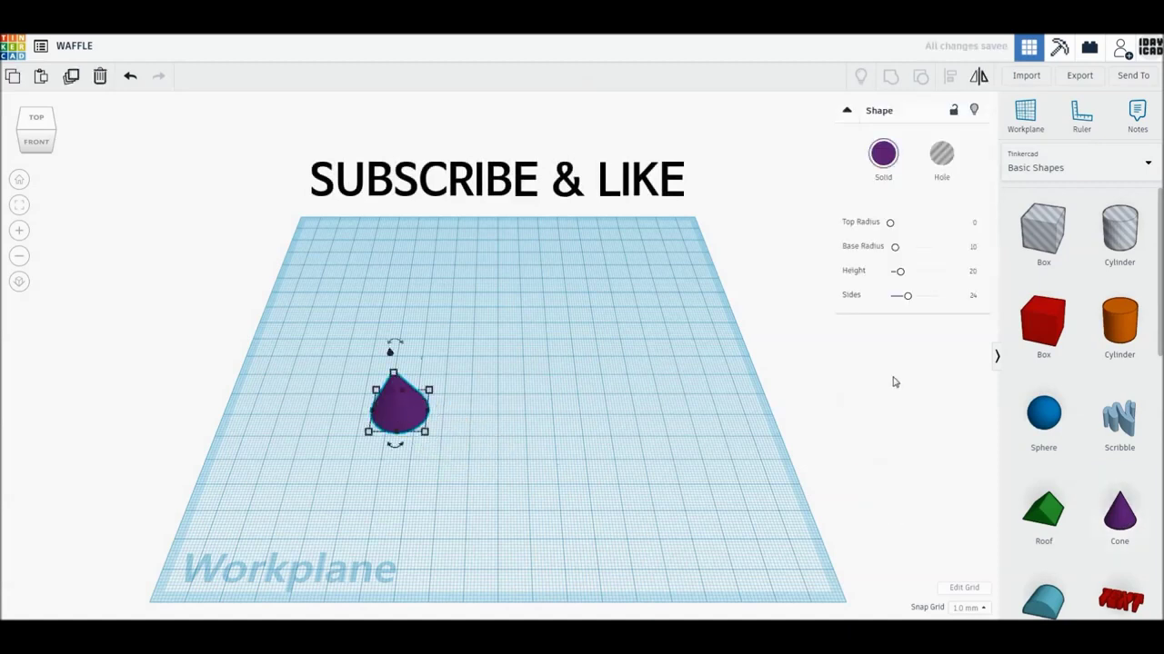
{"action": "left_click_drag", "start_coordinate": [907, 295], "coordinate": [976, 300]}
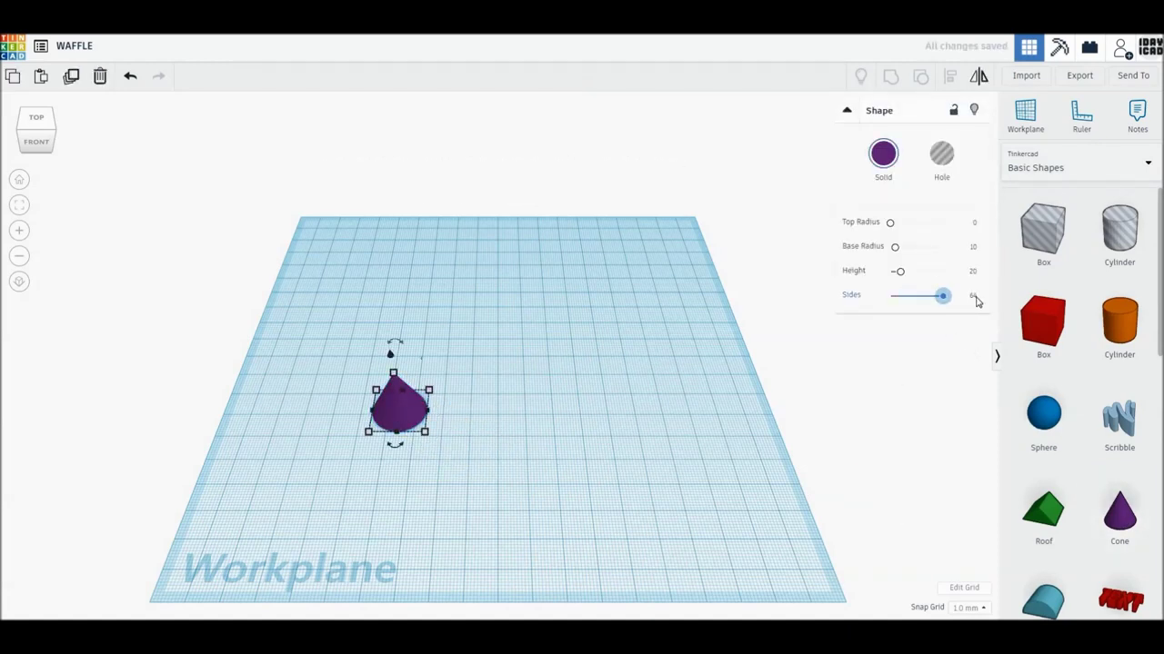
{"action": "left_click", "coordinate": [973, 223]}
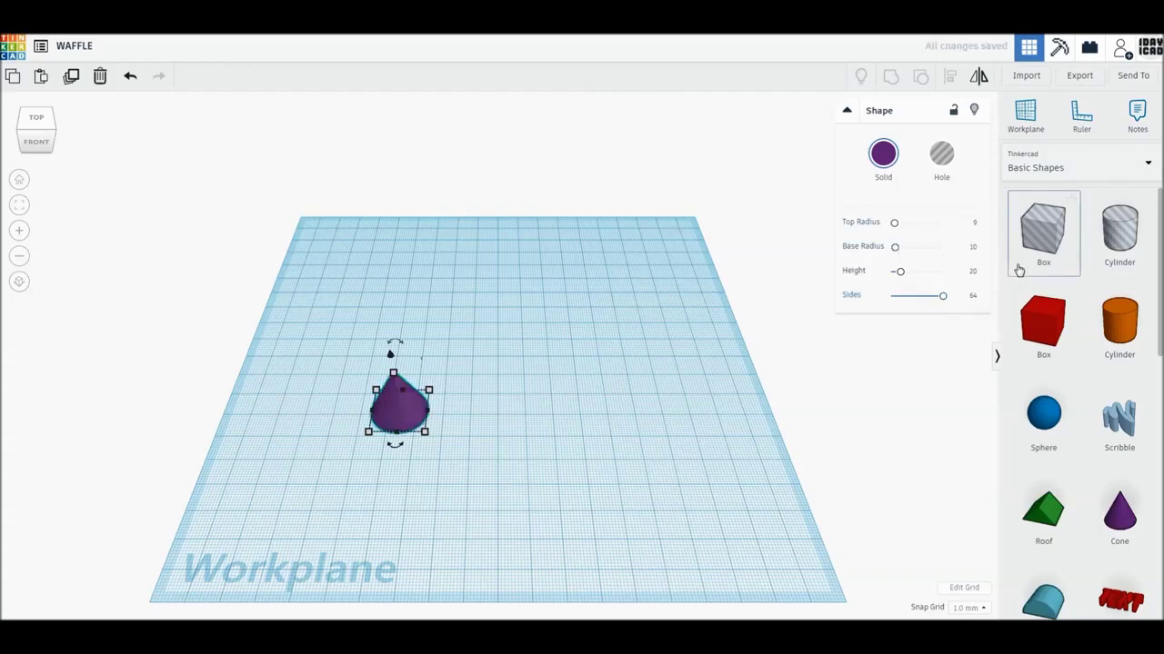
{"action": "mouse_move", "coordinate": [424, 432]}
{"action": "type", "text": "9"}
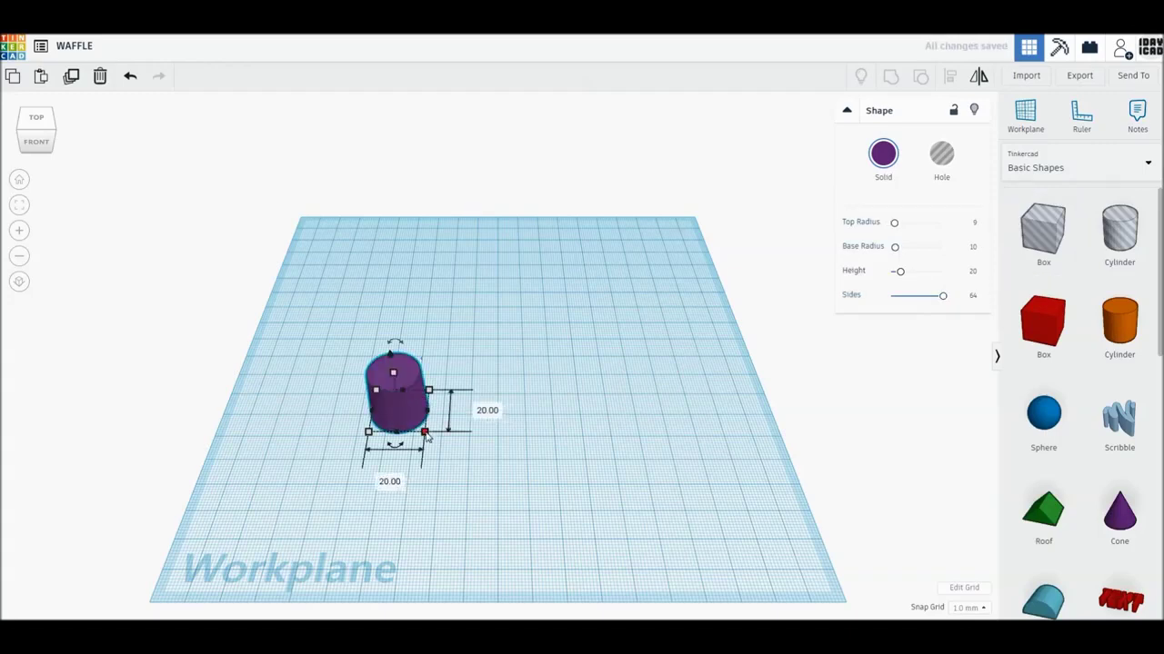
- Resize the cone to a 100 by 100 disc, 10 mm tall, moved toward the back-left
{"action": "left_click", "coordinate": [396, 483]}
{"action": "type", "text": "100"}
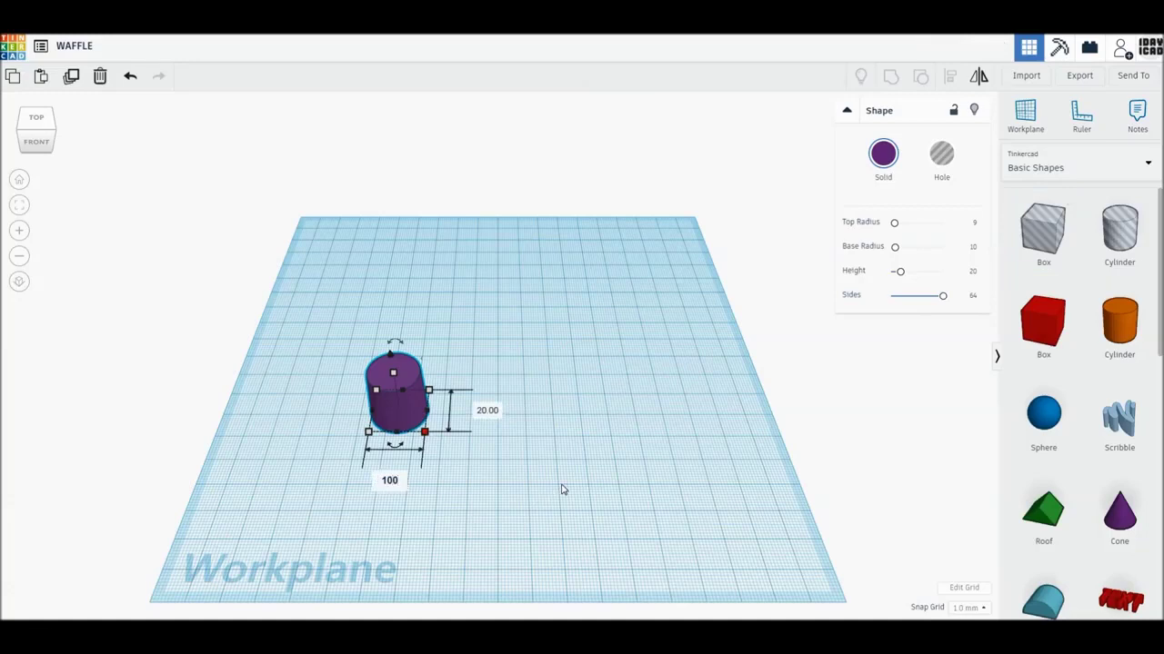
{"action": "key", "text": "Tab"}
{"action": "type", "text": "1"}
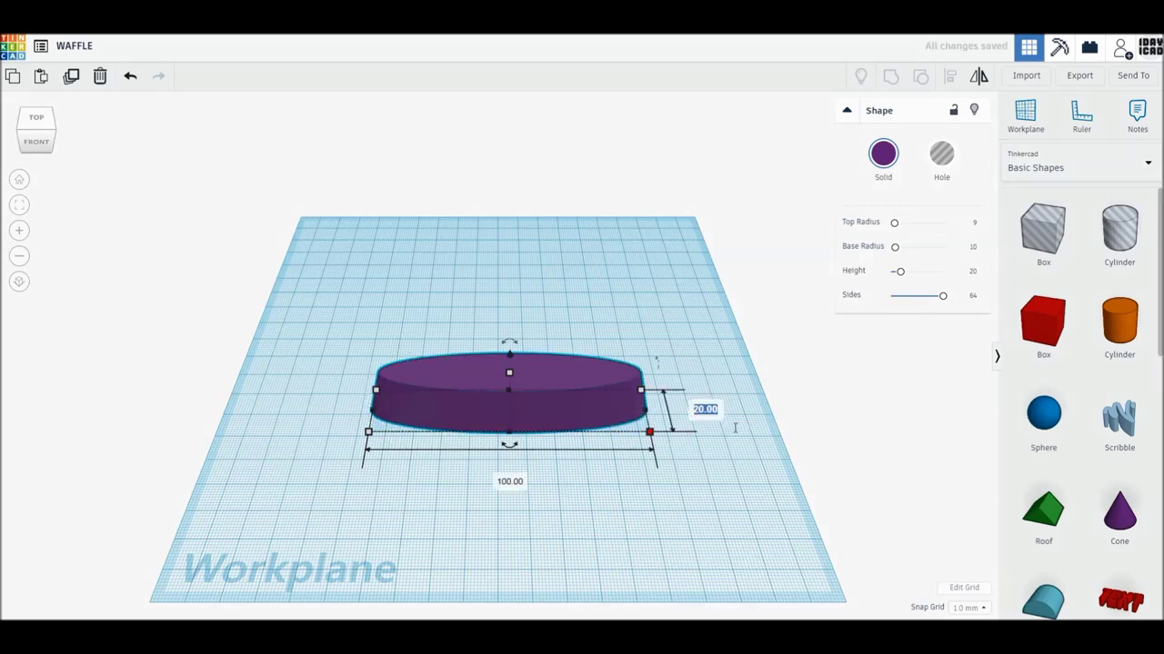
{"action": "key", "text": "Return"}
{"action": "left_click_drag", "start_coordinate": [645, 467], "coordinate": [431, 379]}
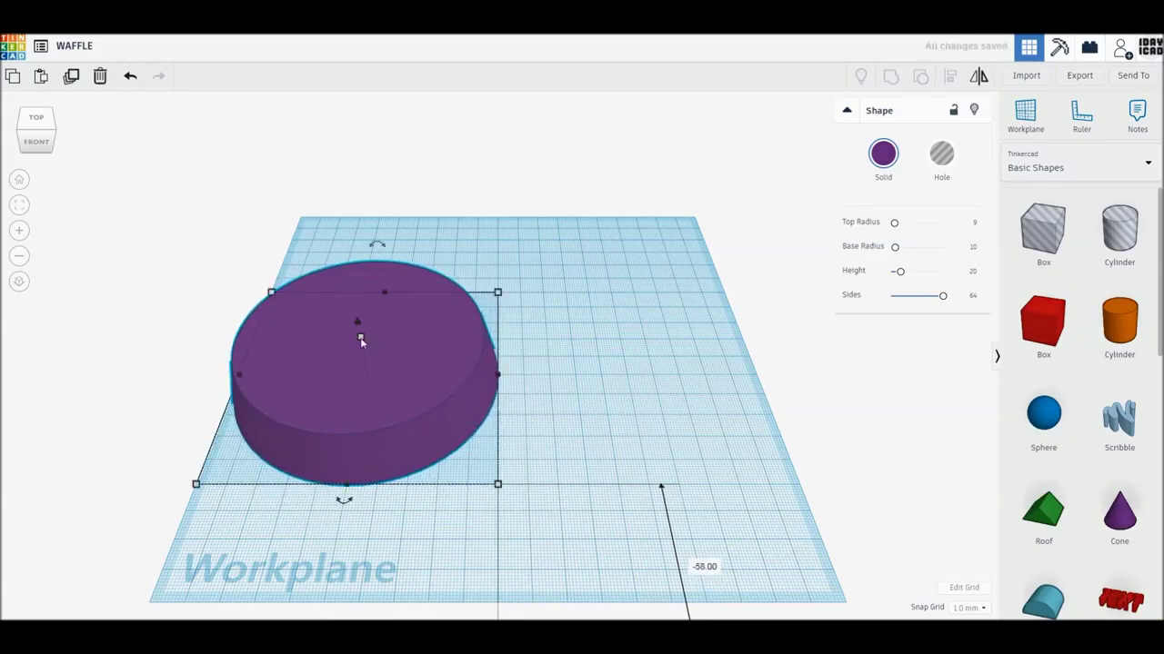
{"action": "left_click", "coordinate": [424, 358]}
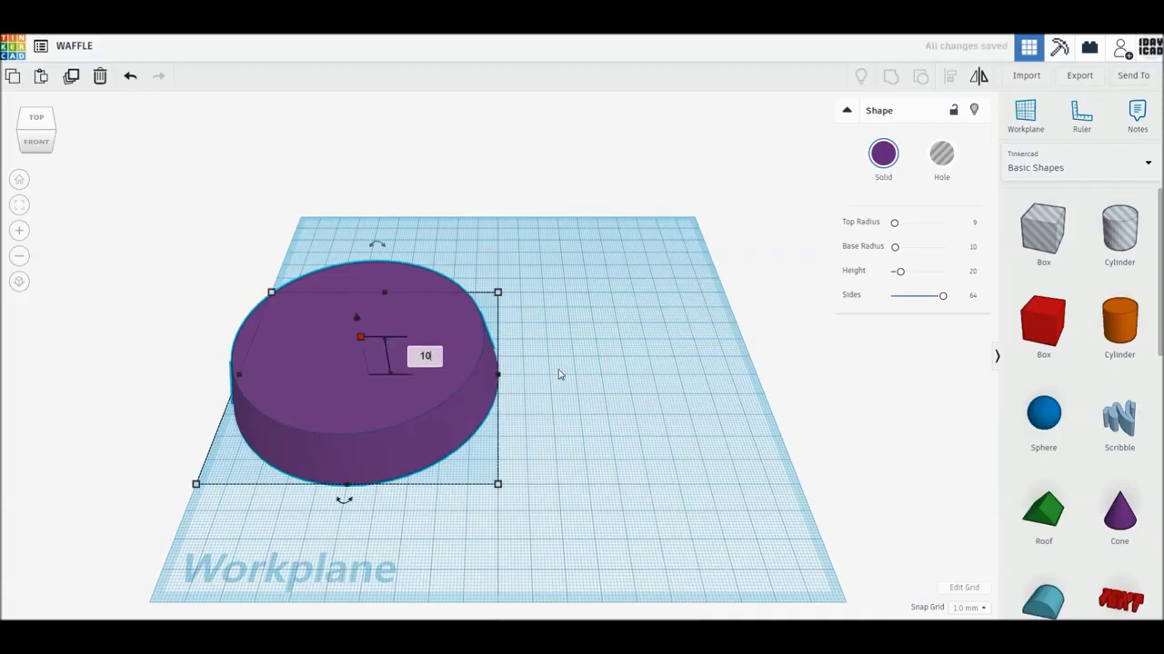
{"action": "key", "text": "Return"}
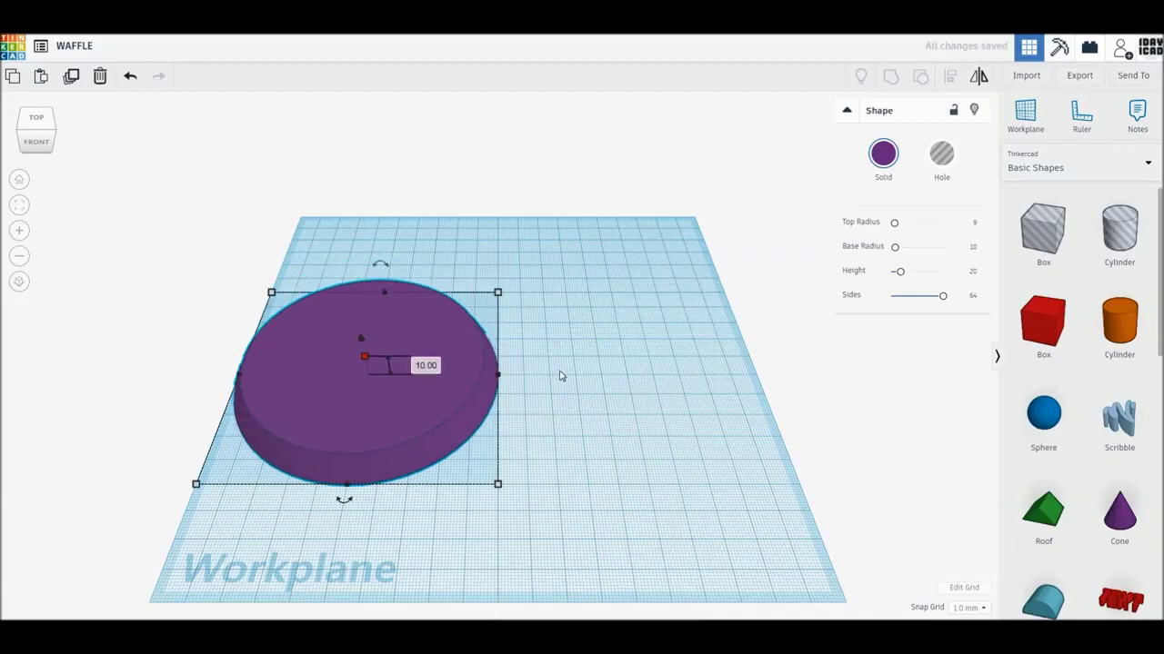
- Colour the disc light orange
{"action": "left_click", "coordinate": [882, 154]}
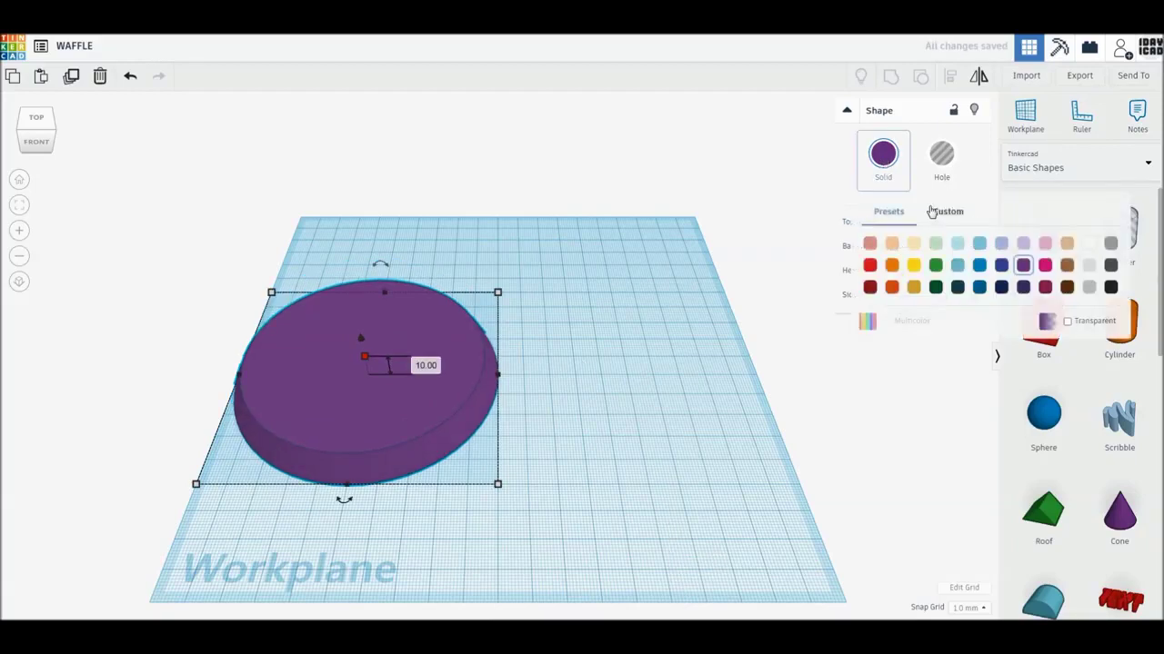
{"action": "left_click", "coordinate": [1066, 244]}
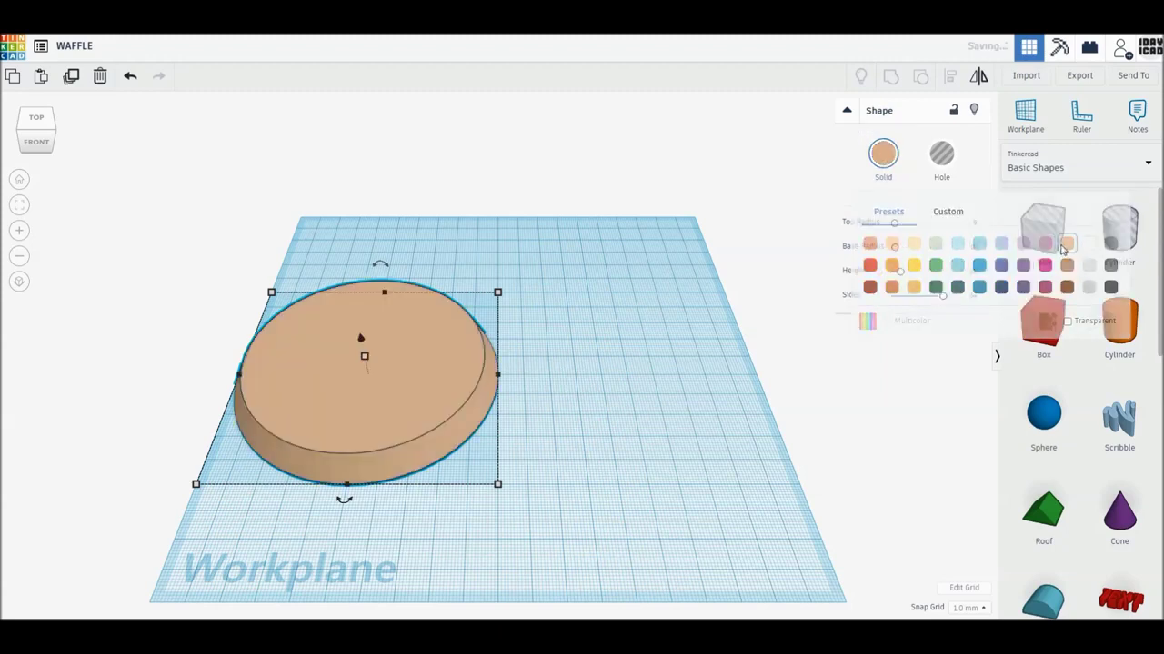
{"action": "left_click", "coordinate": [884, 160]}
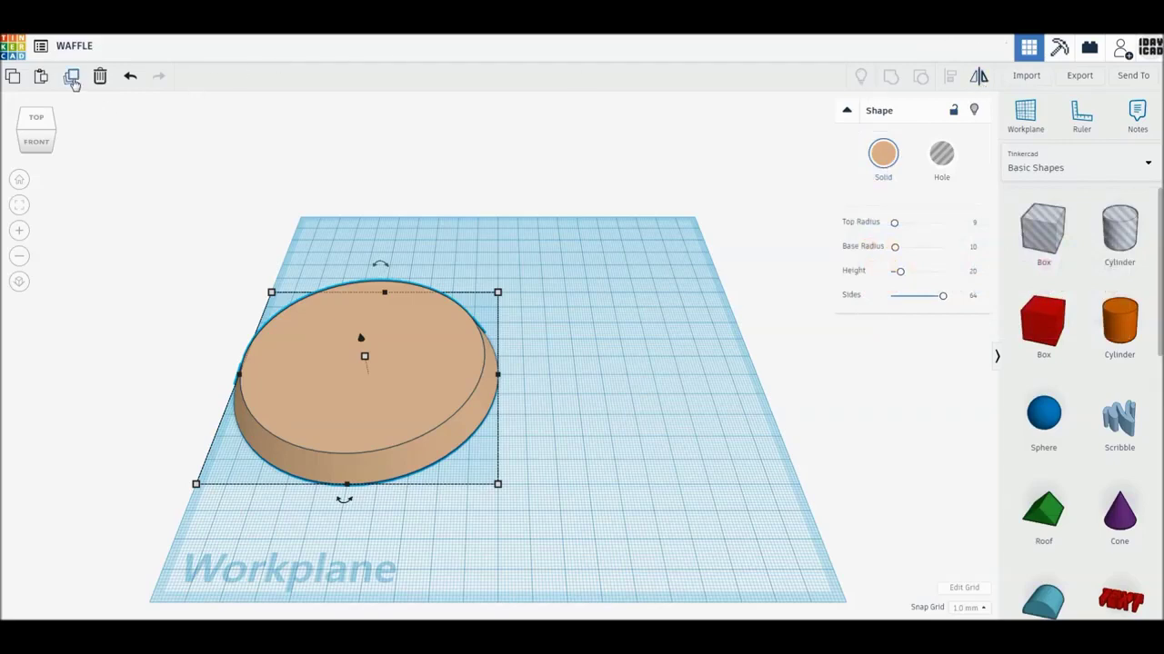
- Duplicate the disc, raise the copy 8 mm and flip it upside down
{"action": "left_click", "coordinate": [72, 80]}
{"action": "left_click", "coordinate": [179, 163]}
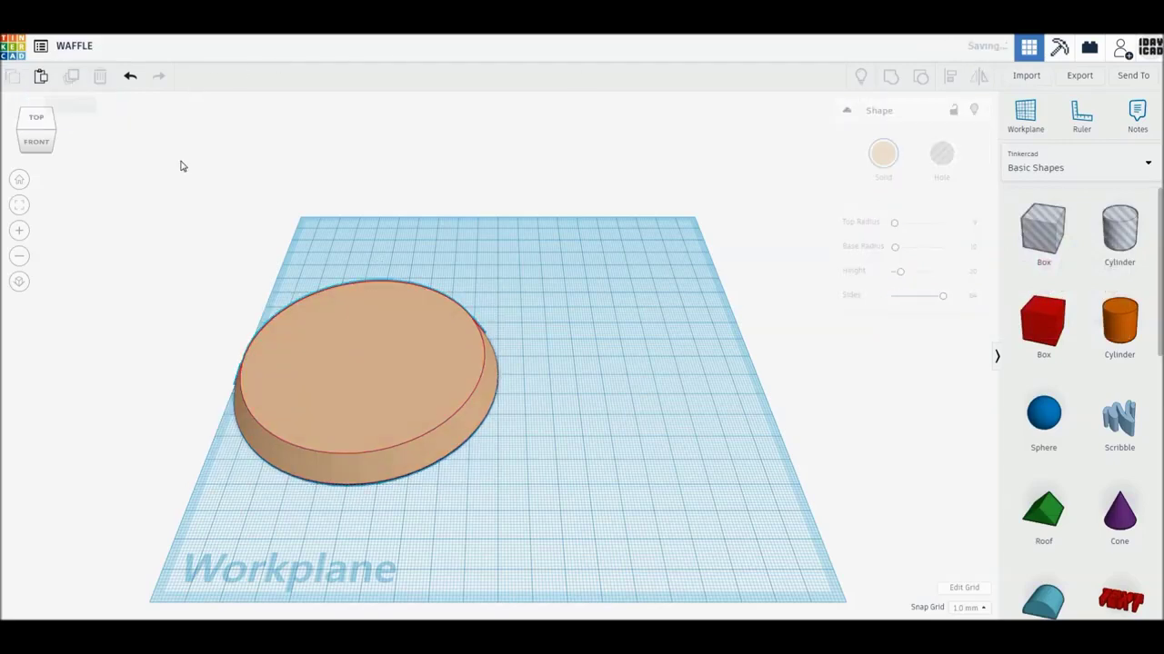
{"action": "left_click", "coordinate": [338, 333]}
{"action": "left_click_drag", "start_coordinate": [361, 338], "coordinate": [355, 318]}
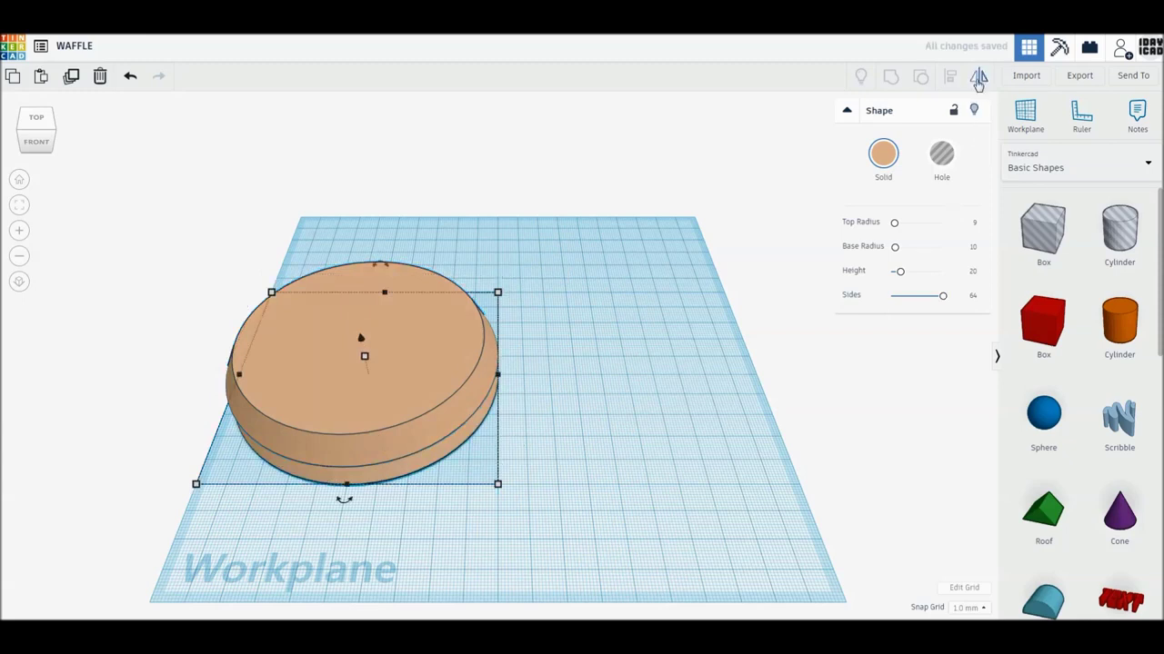
{"action": "left_click", "coordinate": [978, 80]}
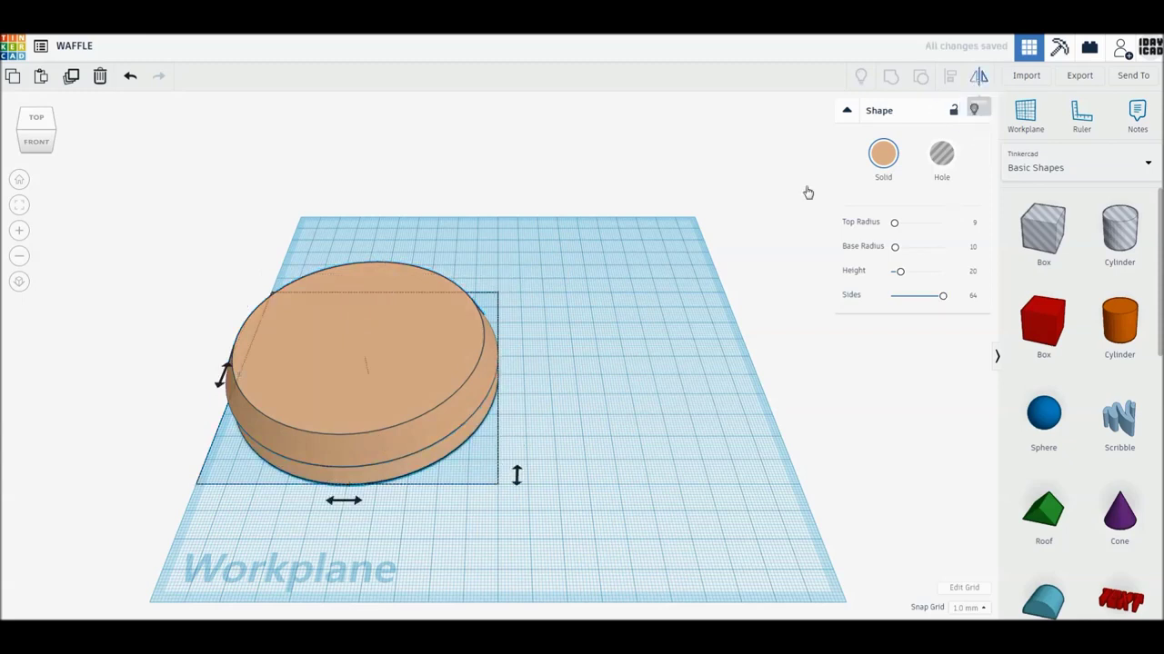
{"action": "left_click", "coordinate": [516, 476]}
{"action": "left_click", "coordinate": [563, 420]}
- Set a copy of the top disc to the right and group the two stacked discs
{"action": "left_click", "coordinate": [401, 443]}
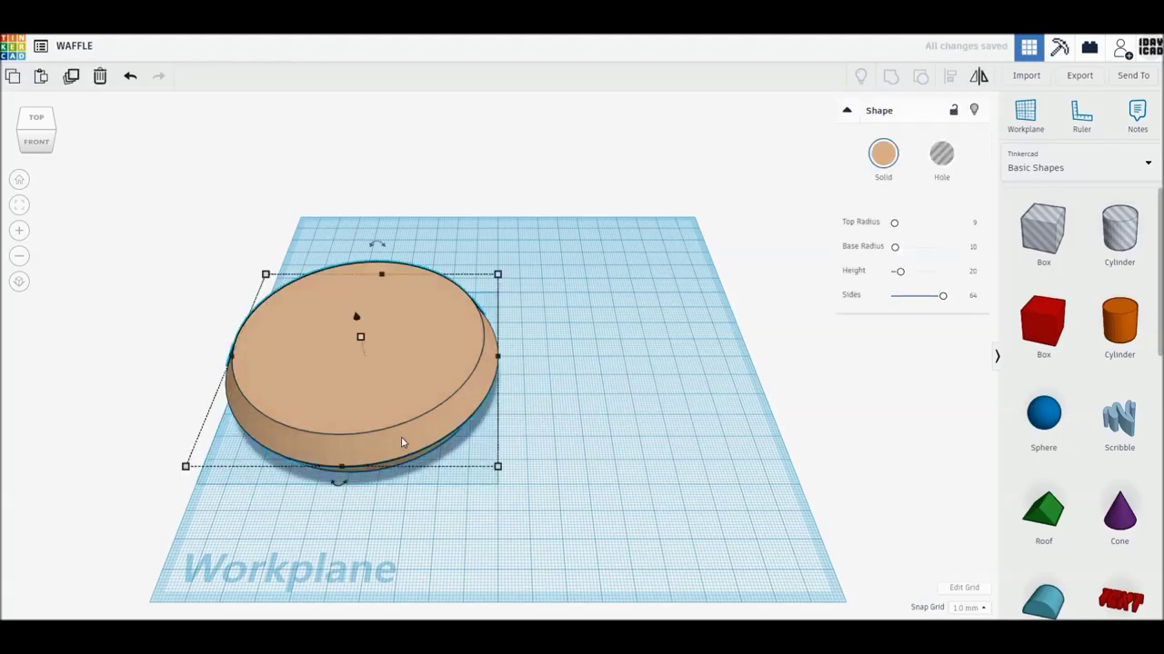
{"action": "left_click", "coordinate": [72, 80]}
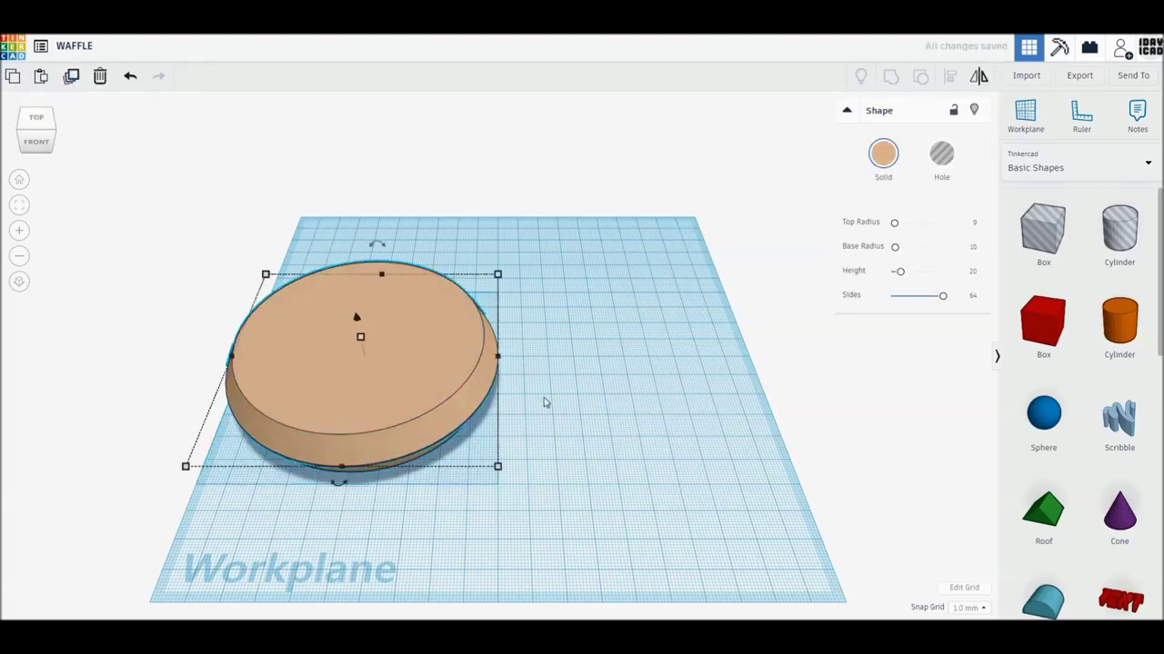
{"action": "left_click_drag", "start_coordinate": [511, 403], "coordinate": [815, 405]}
{"action": "left_click_drag", "start_coordinate": [189, 243], "coordinate": [383, 409]}
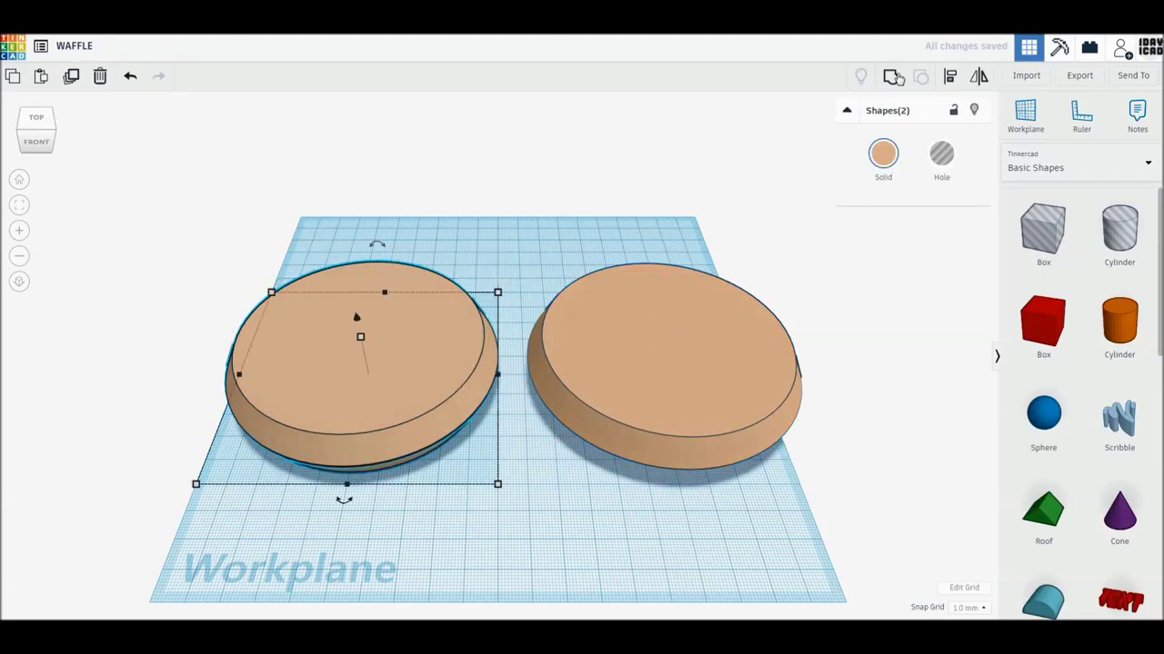
{"action": "left_click", "coordinate": [890, 79]}
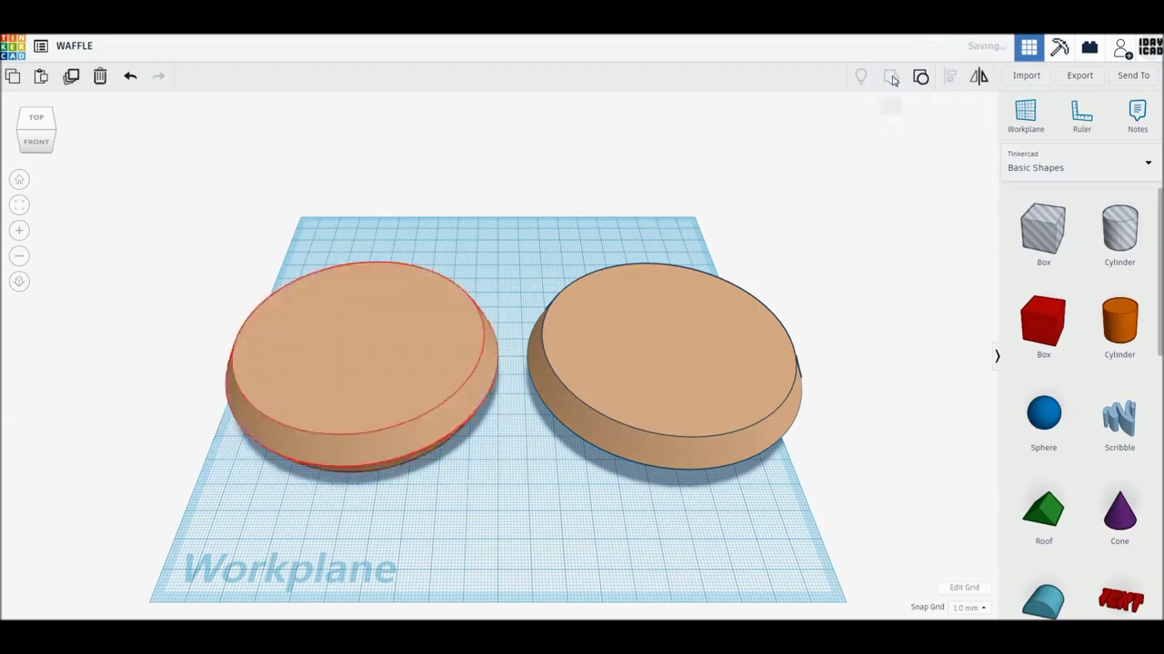
- Resize the right-hand disc to 80 by 80 mm and nudge it closer to the stack
{"action": "left_click", "coordinate": [726, 367]}
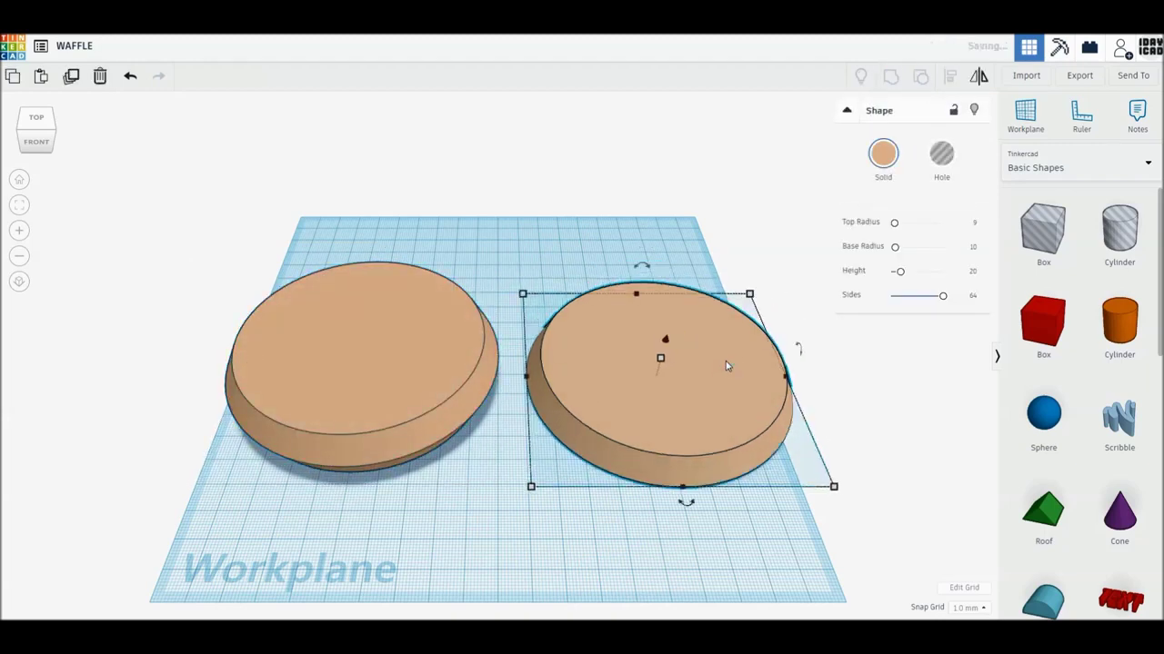
{"action": "left_click", "coordinate": [696, 540]}
{"action": "type", "text": "80"}
{"action": "key", "text": "Return"}
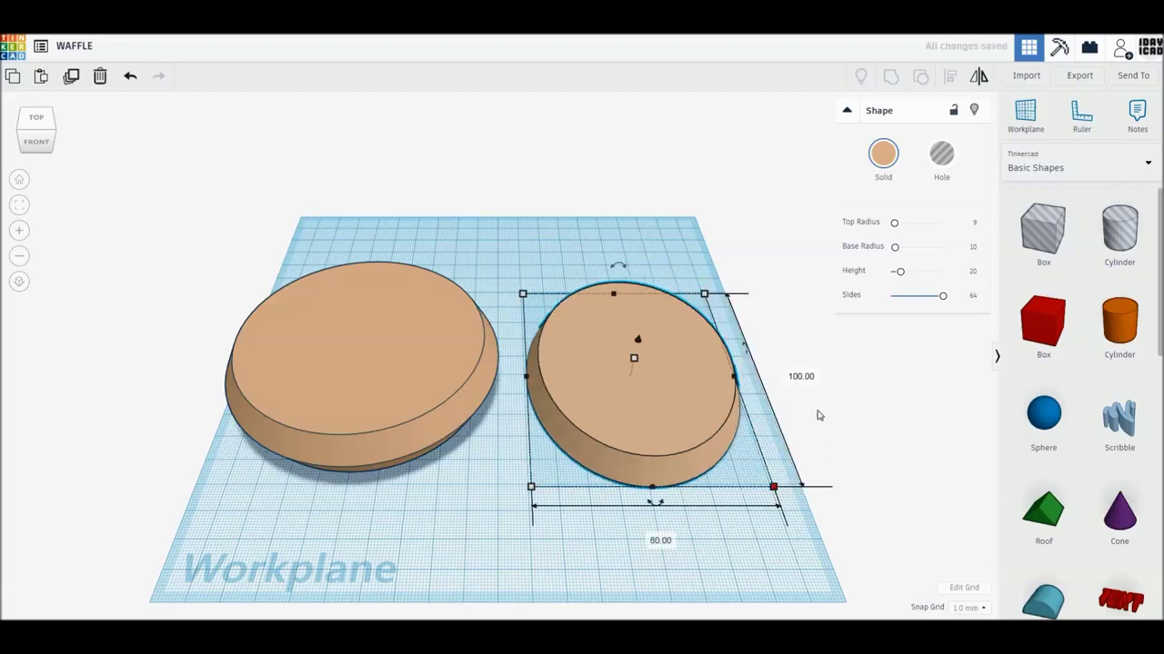
{"action": "left_click", "coordinate": [805, 375]}
{"action": "type", "text": "80"}
{"action": "key", "text": "Return"}
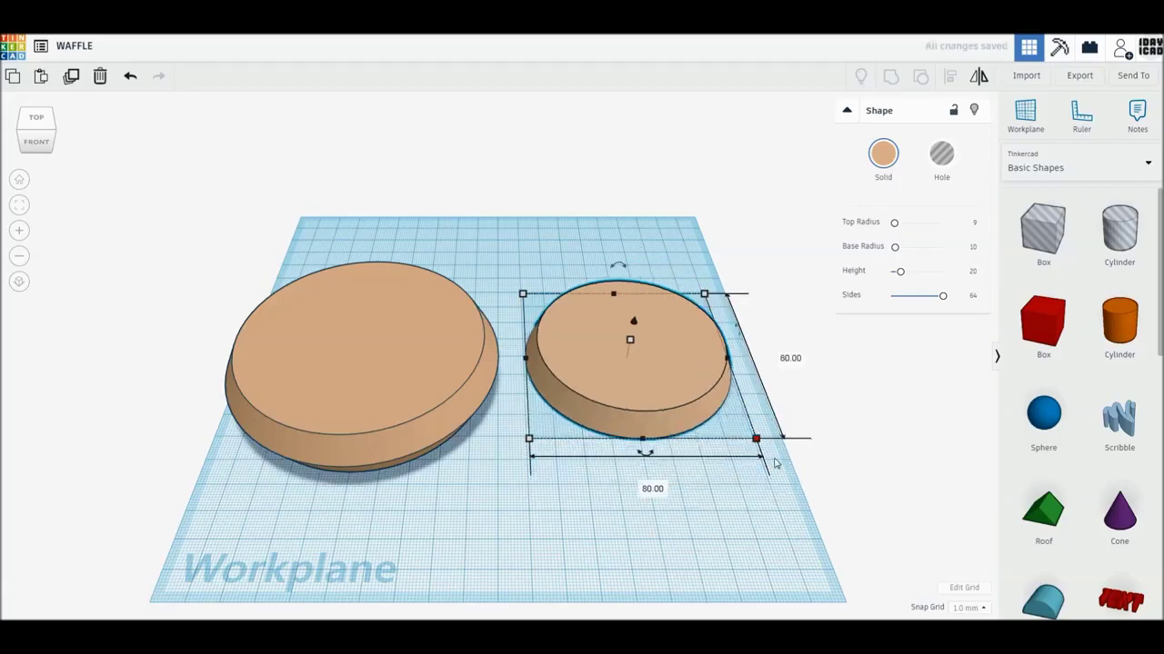
{"action": "left_click_drag", "start_coordinate": [649, 406], "coordinate": [642, 403]}
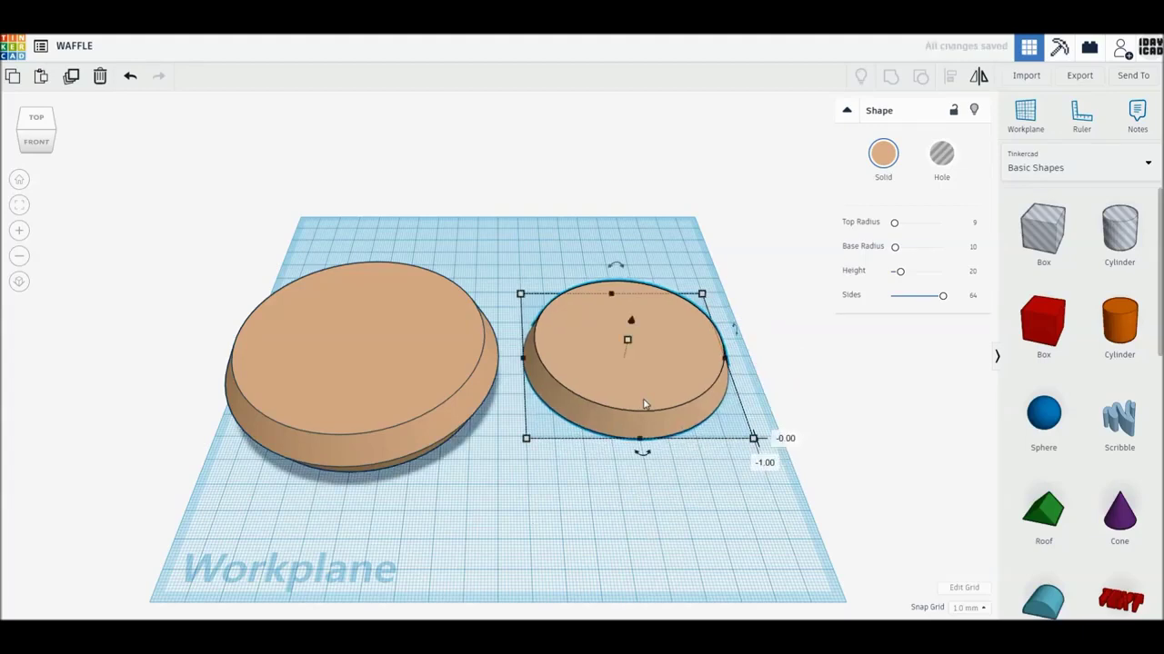
{"action": "left_click", "coordinate": [814, 406]}
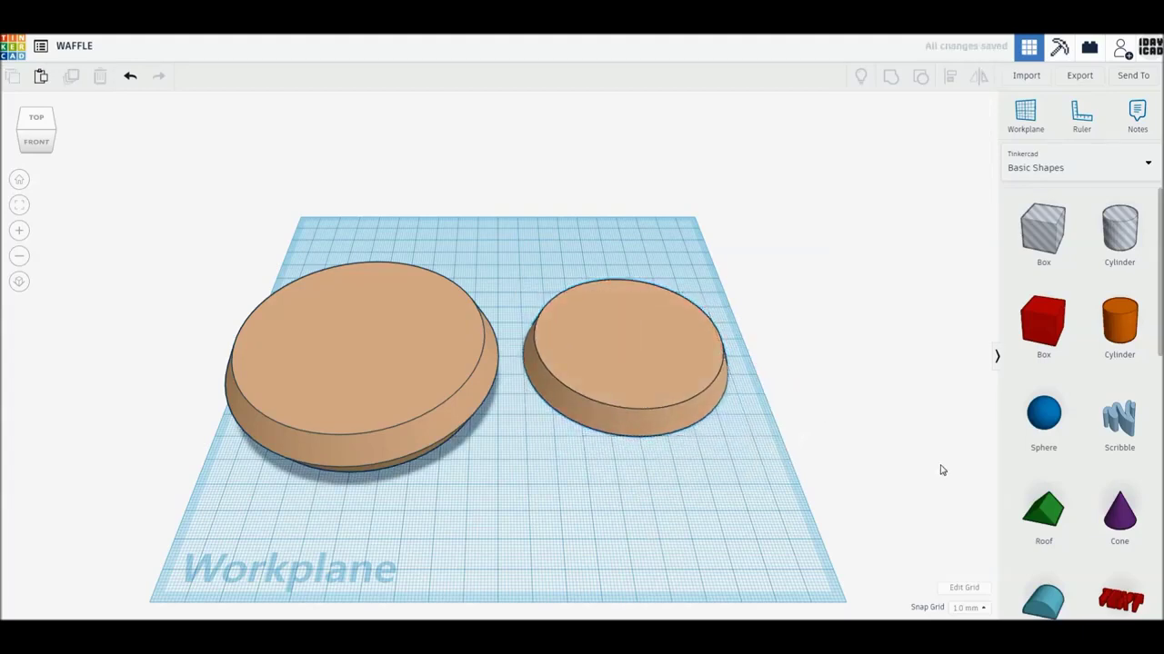
- Place a red box and a rotated blue wedge side by side on the workplane
{"action": "left_click_drag", "start_coordinate": [1042, 322], "coordinate": [612, 509]}
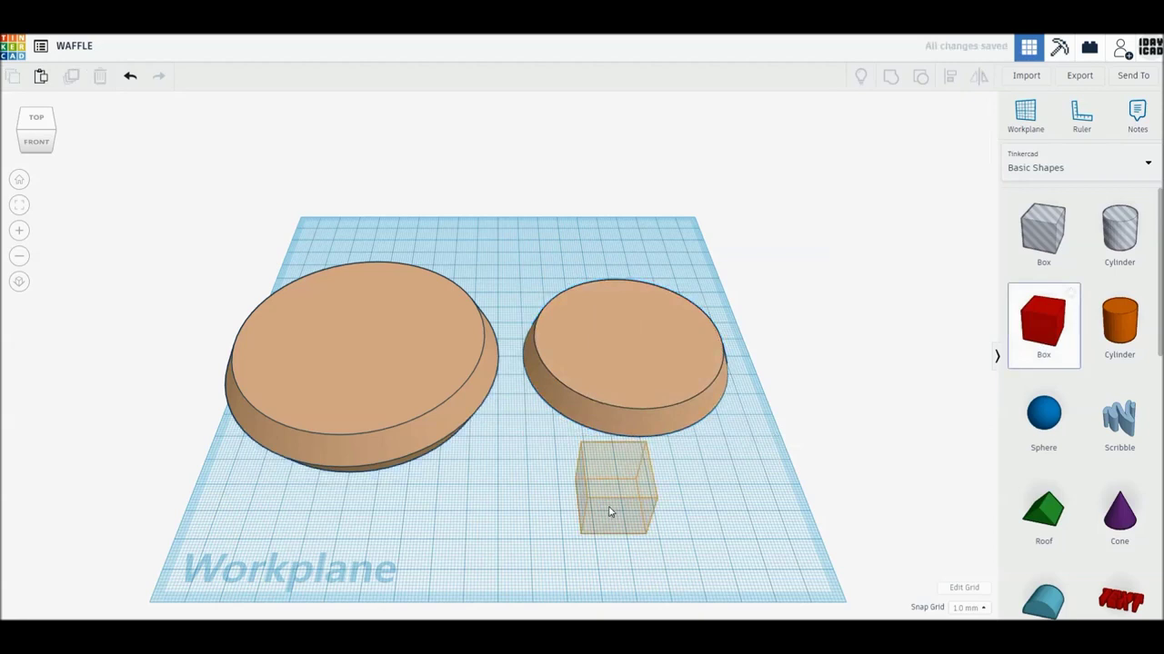
{"action": "scroll", "coordinate": [1045, 514], "scroll_direction": "down", "scroll_amount": 1}
{"action": "scroll", "coordinate": [1046, 515], "scroll_direction": "down", "scroll_amount": 1}
{"action": "scroll", "coordinate": [1047, 516], "scroll_direction": "down", "scroll_amount": 1}
{"action": "scroll", "coordinate": [1047, 517], "scroll_direction": "down", "scroll_amount": 1}
{"action": "left_click_drag", "start_coordinate": [1046, 482], "coordinate": [691, 514]}
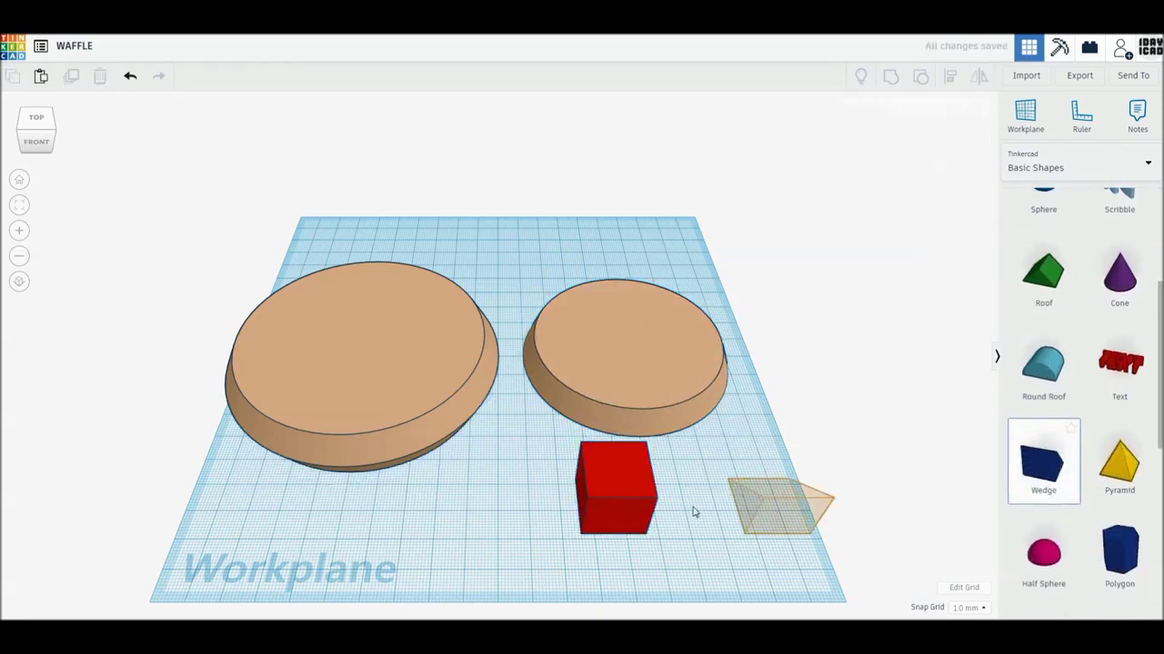
{"action": "left_click_drag", "start_coordinate": [734, 446], "coordinate": [659, 476]}
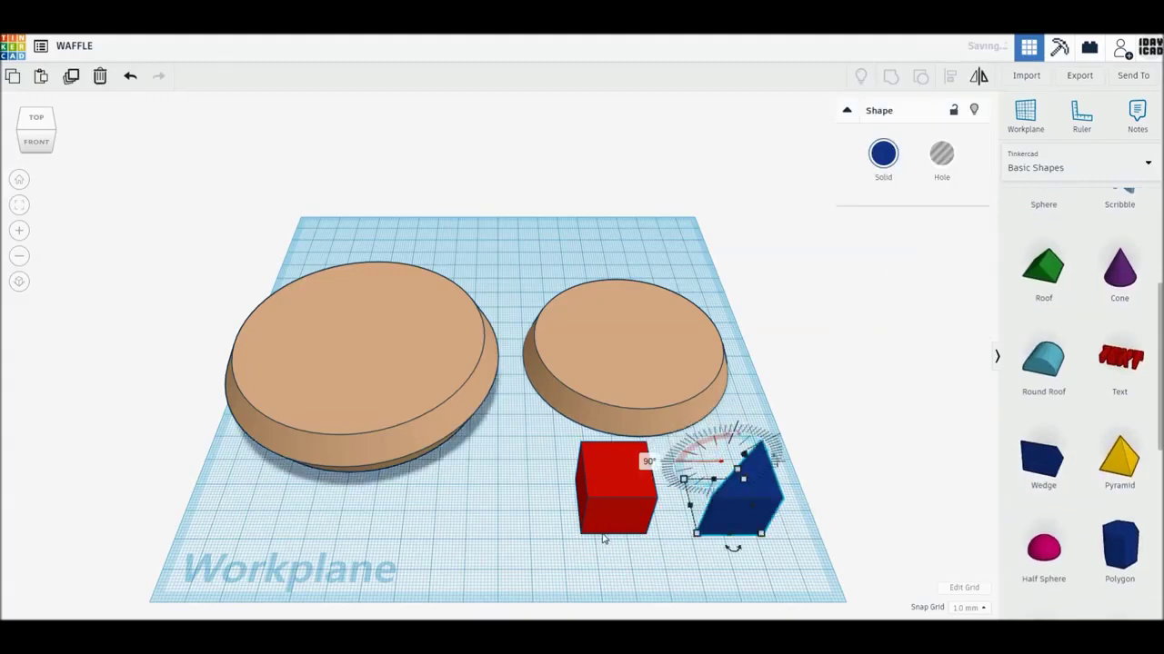
- Narrow the red box's width from 20 to 15 mm
{"action": "left_click", "coordinate": [614, 512]}
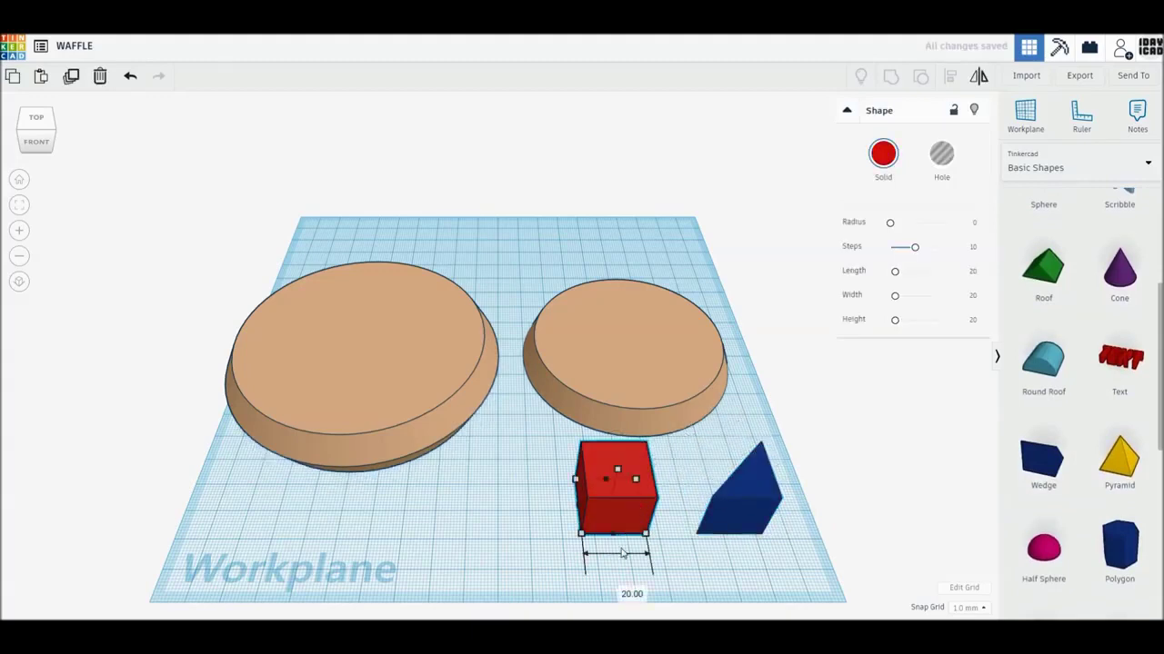
{"action": "left_click", "coordinate": [624, 591]}
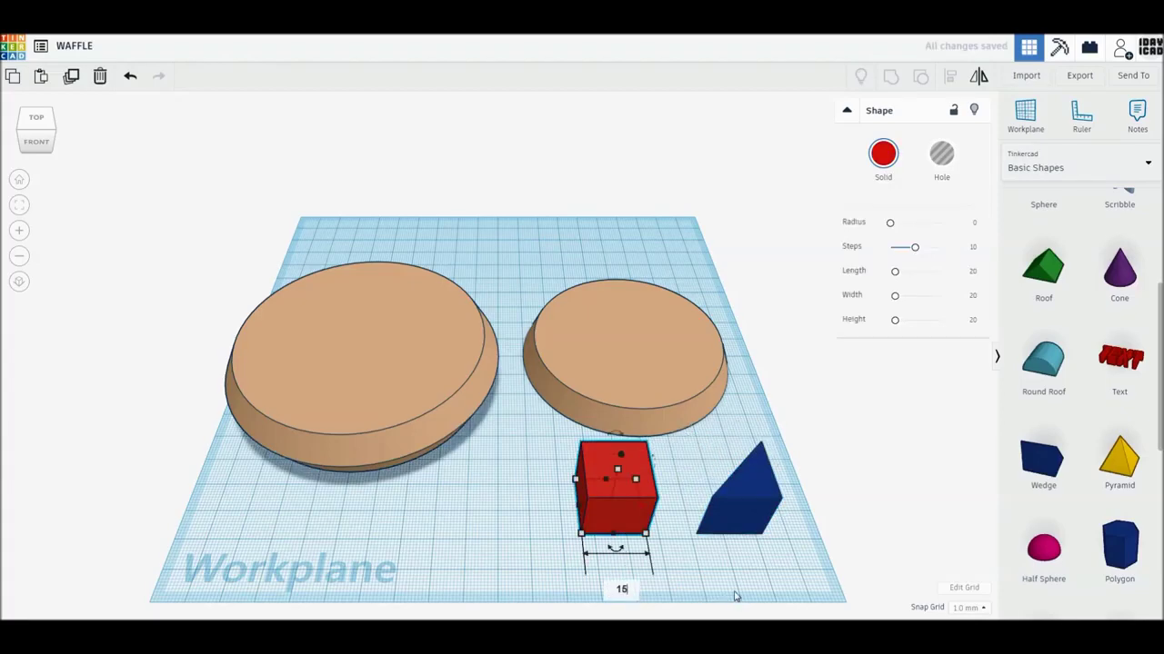
{"action": "key", "text": "Return"}
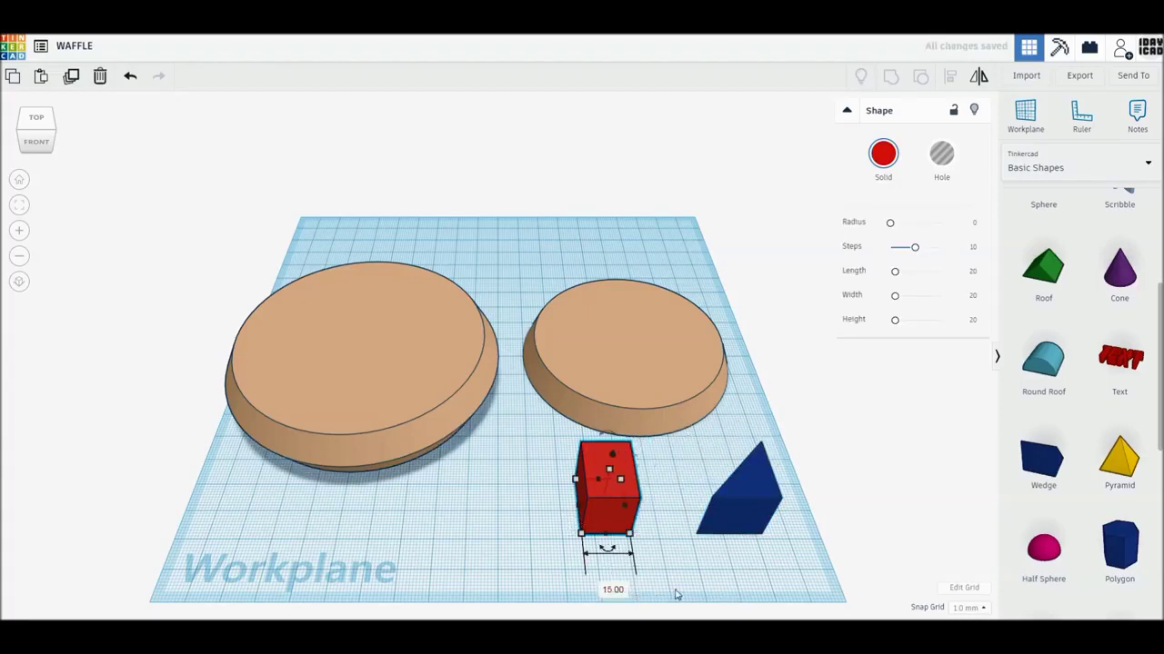
{"action": "middle_click_drag", "start_coordinate": [675, 595], "coordinate": [526, 522]}
{"action": "scroll", "coordinate": [610, 506], "scroll_direction": "up", "scroll_amount": 4}
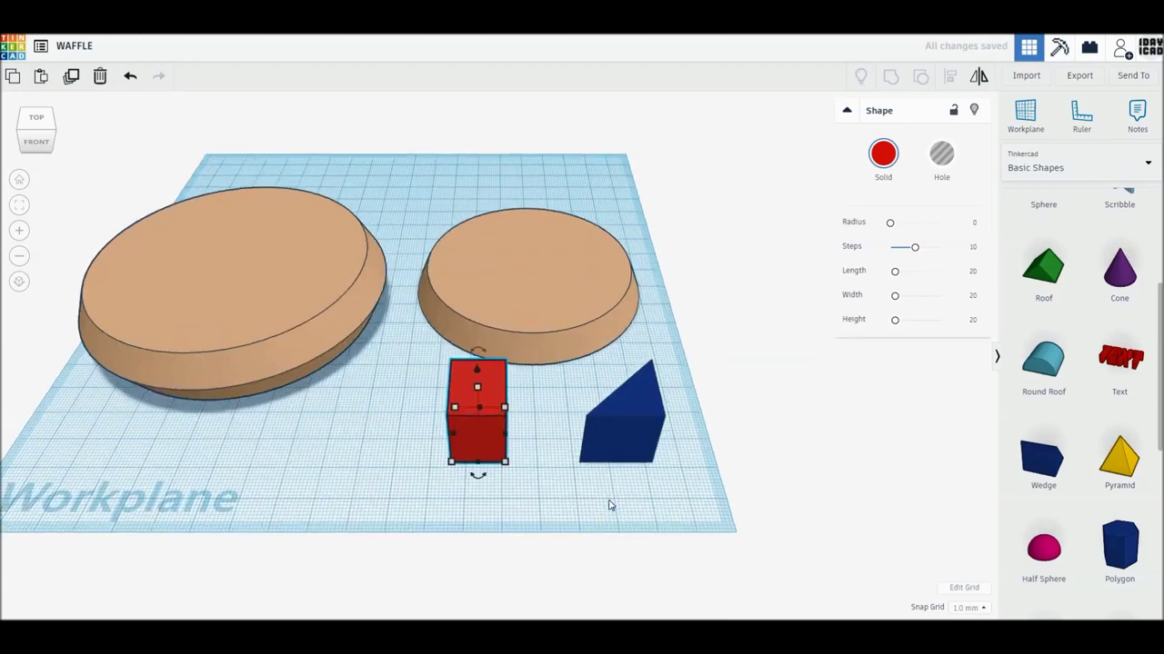
- Turn the blue wedge into a hole, set the box beside it, and view orthographically
{"action": "left_click", "coordinate": [666, 445]}
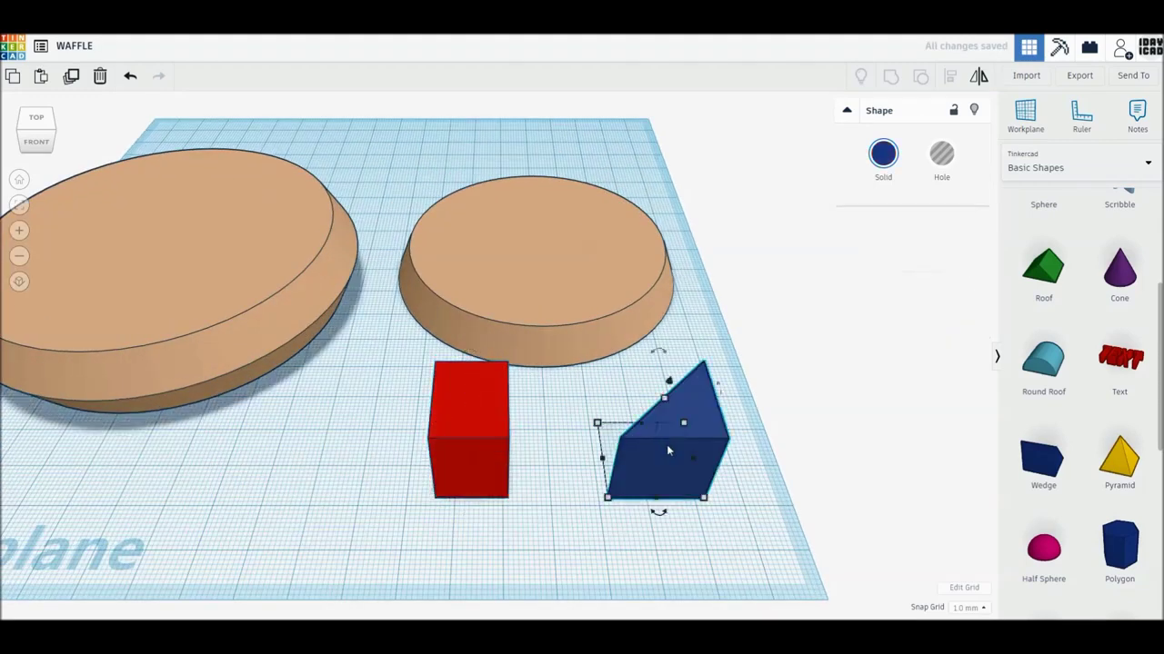
{"action": "left_click", "coordinate": [941, 158]}
{"action": "left_click_drag", "start_coordinate": [469, 488], "coordinate": [518, 495]}
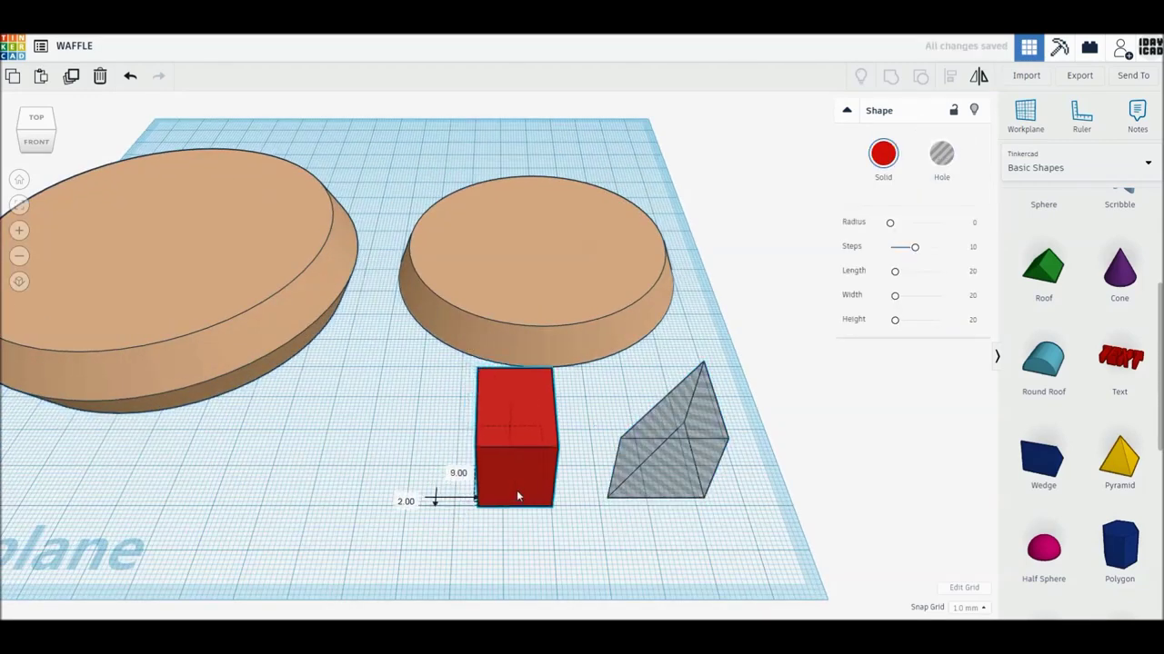
{"action": "left_click_drag", "start_coordinate": [516, 495], "coordinate": [516, 492]}
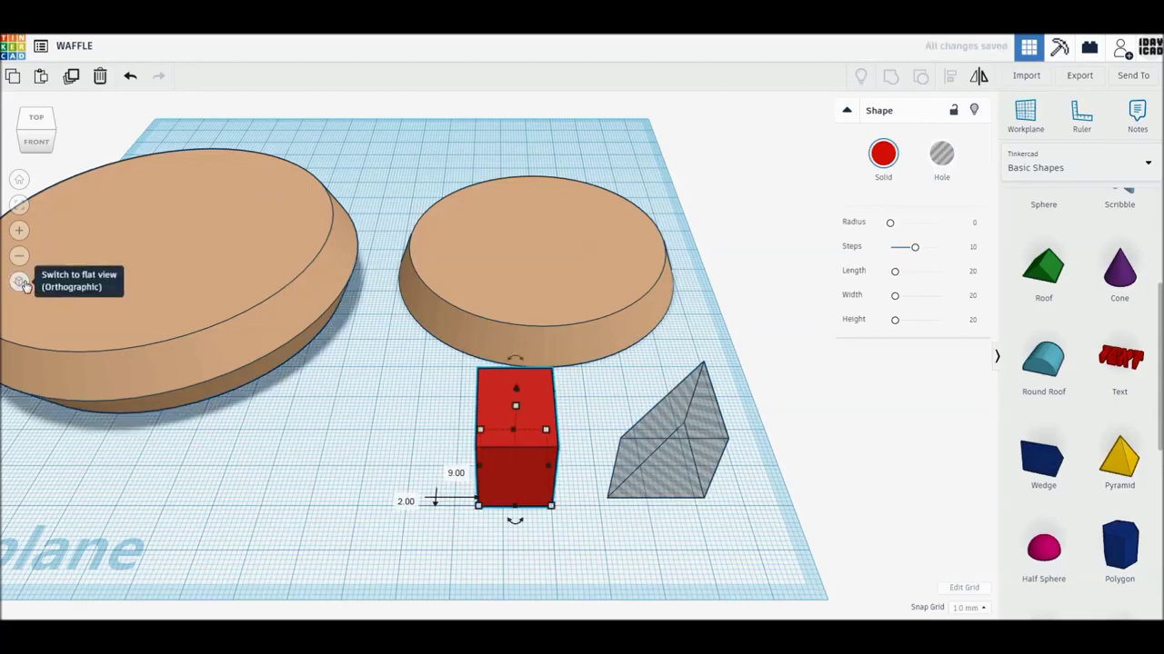
{"action": "left_click", "coordinate": [20, 281]}
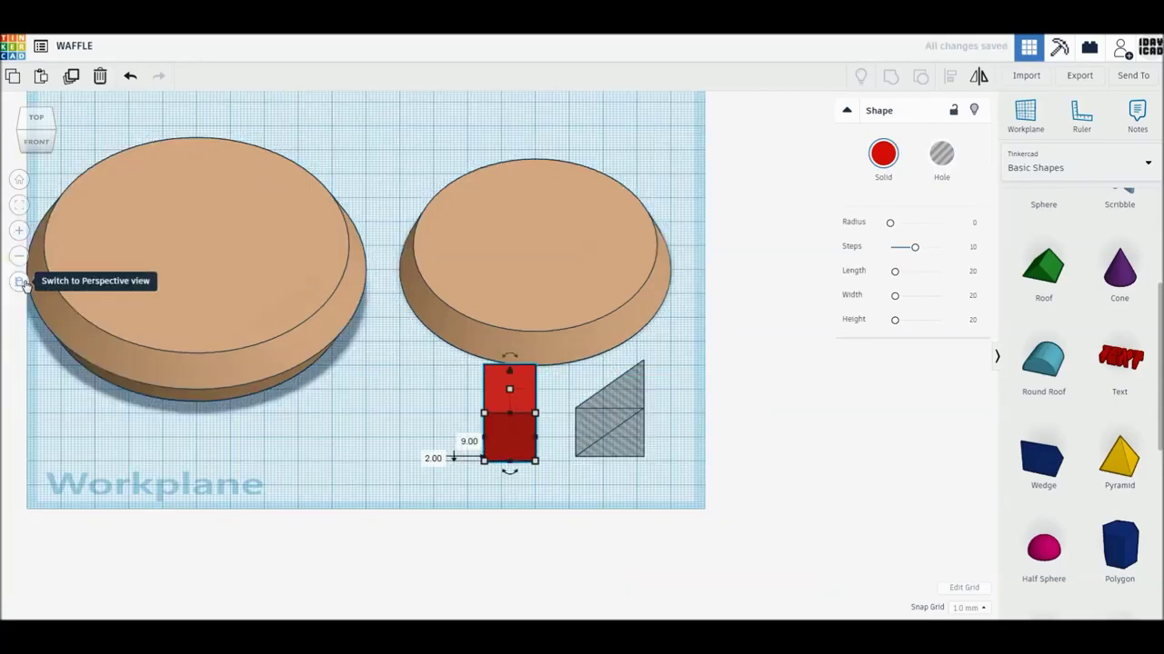
- In top view, position the triangle hole over the box's right edge and narrow it to 5 mm
{"action": "left_click", "coordinate": [36, 118]}
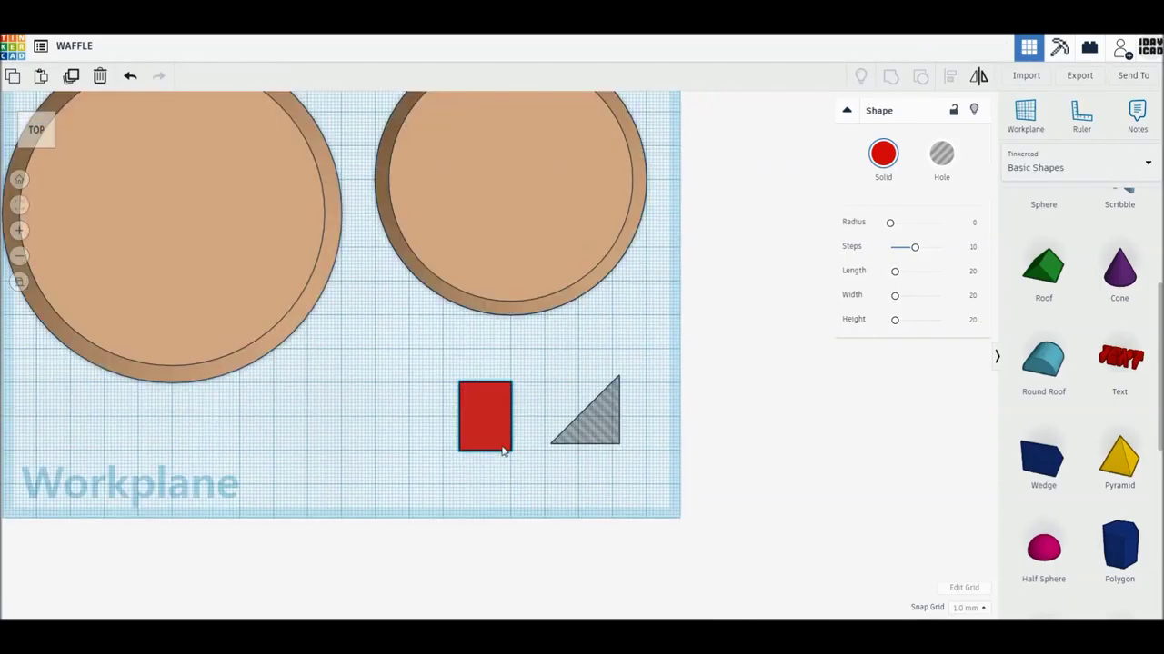
{"action": "left_click_drag", "start_coordinate": [403, 360], "coordinate": [684, 499]}
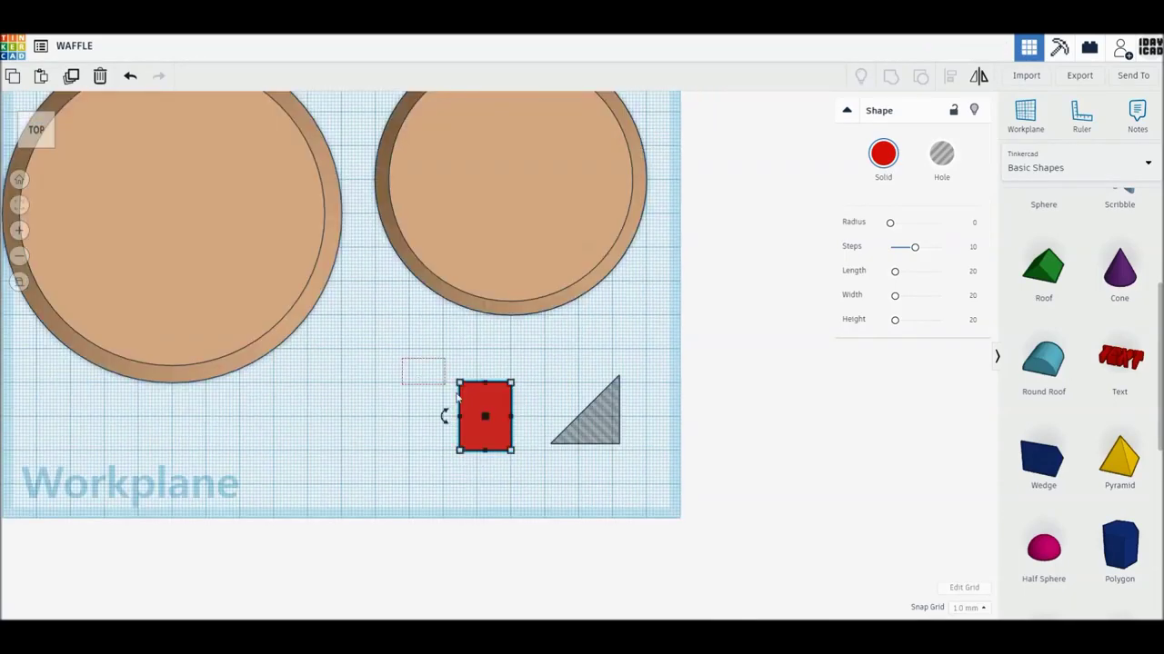
{"action": "left_click", "coordinate": [20, 205]}
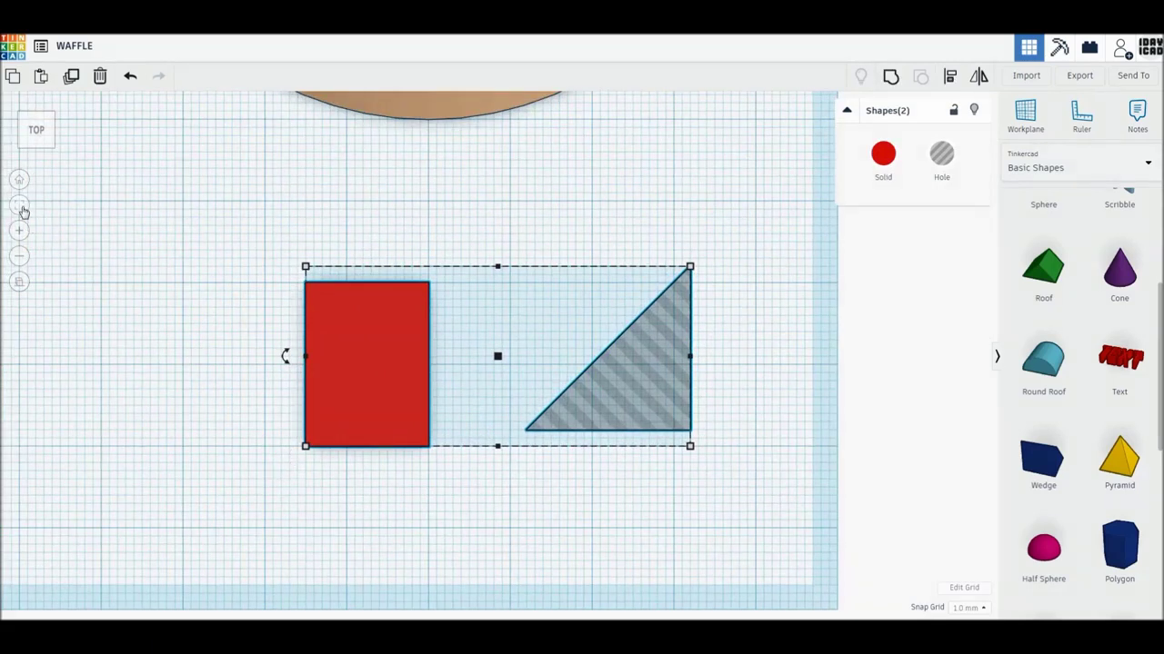
{"action": "left_click", "coordinate": [642, 442]}
{"action": "left_click_drag", "start_coordinate": [627, 411], "coordinate": [509, 420]}
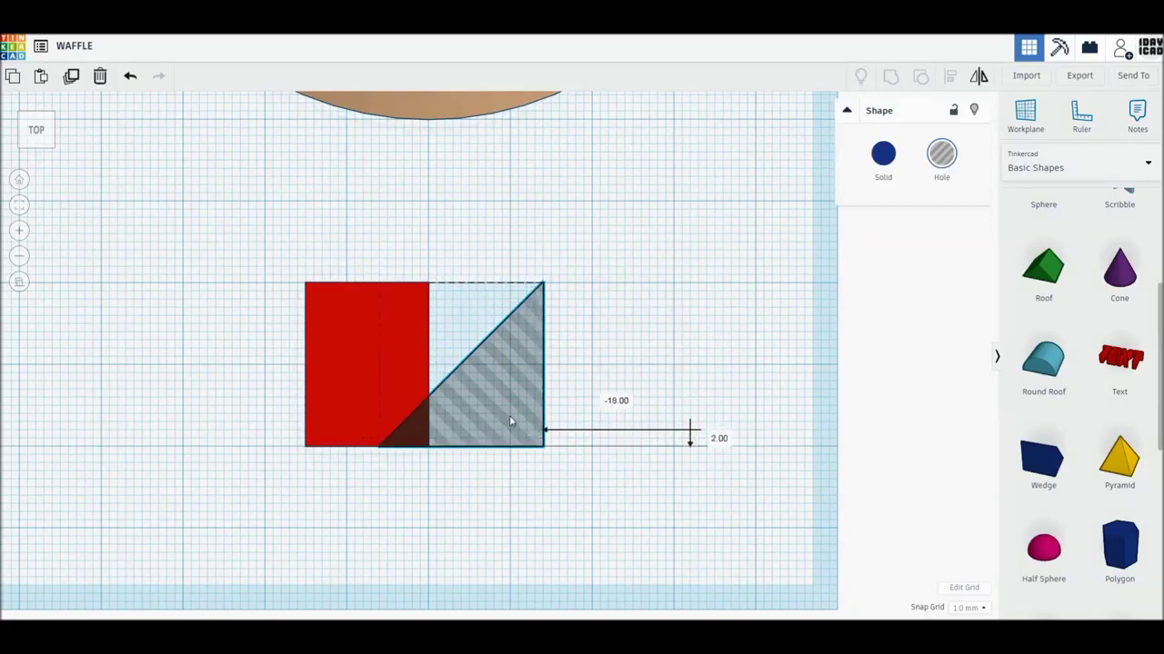
{"action": "left_click_drag", "start_coordinate": [516, 420], "coordinate": [522, 420]}
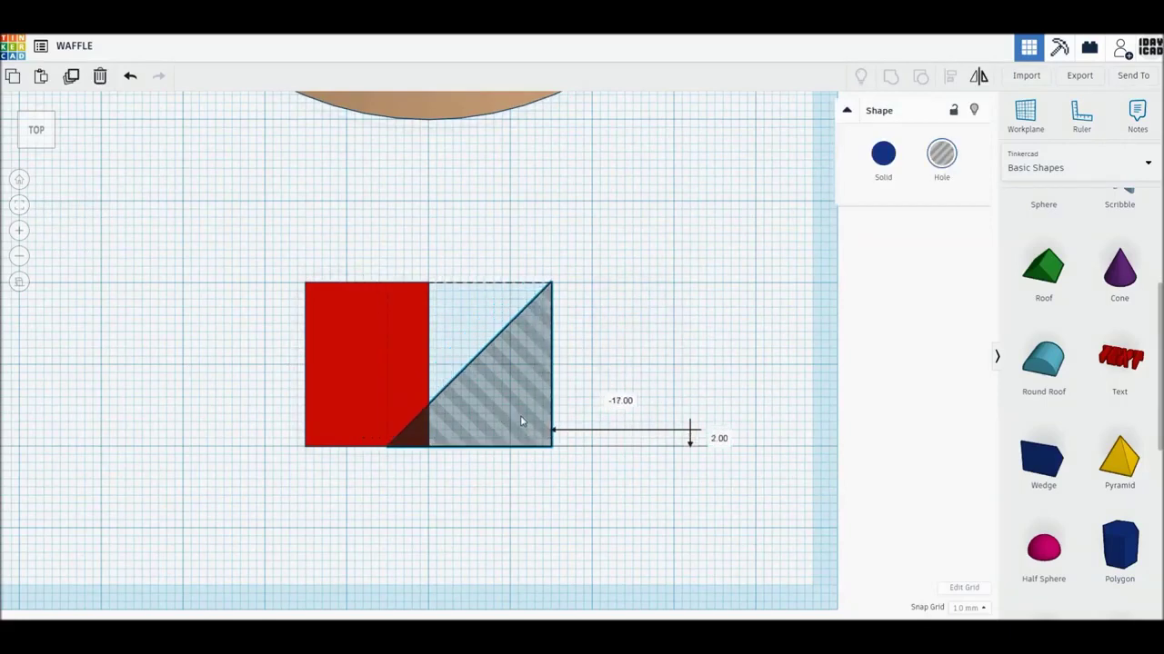
{"action": "left_click_drag", "start_coordinate": [550, 363], "coordinate": [431, 367]}
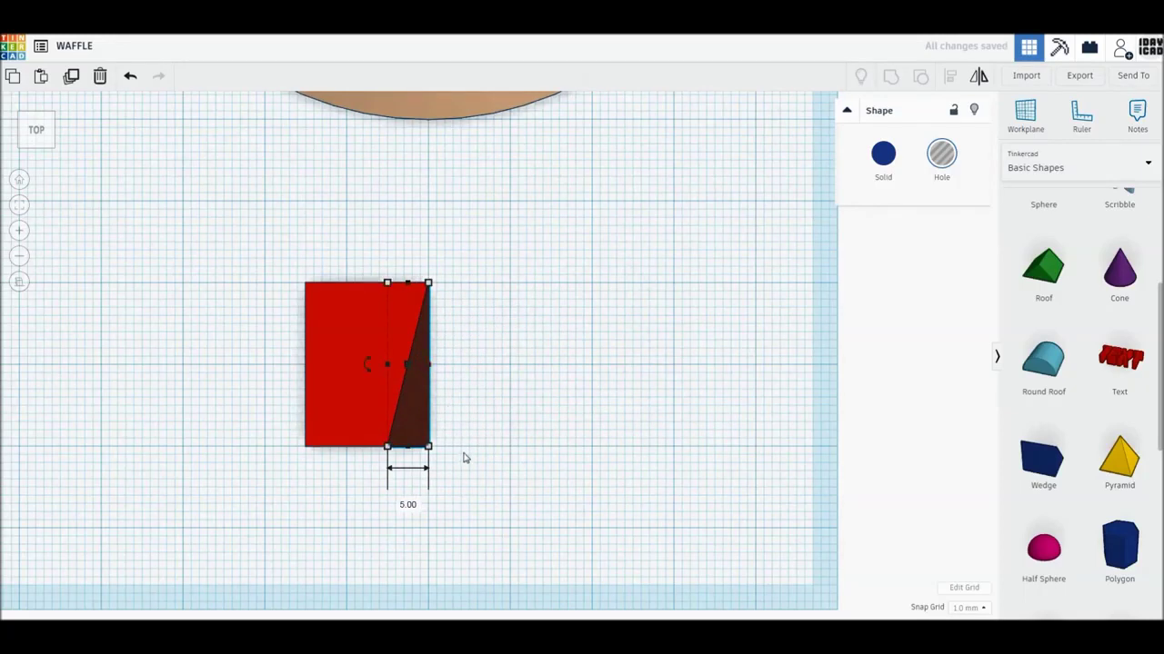
- Add a mirrored copy over the box's left edge and group all three into a trapezoid
{"action": "left_click", "coordinate": [71, 77]}
{"action": "left_click_drag", "start_coordinate": [415, 410], "coordinate": [333, 417]}
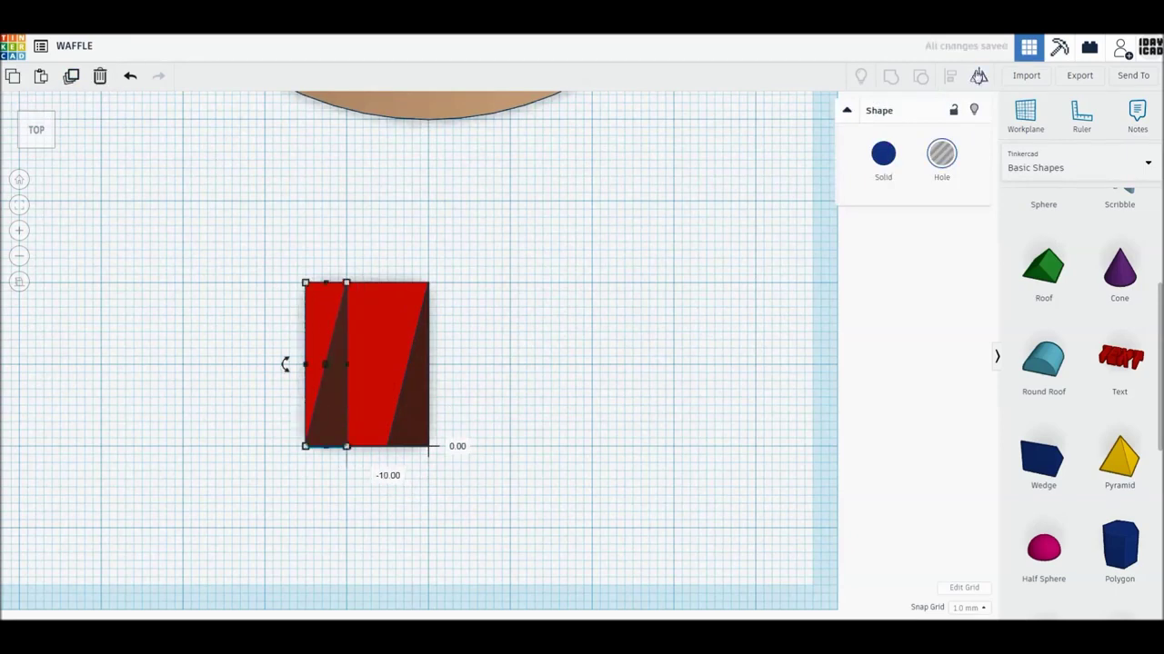
{"action": "left_click", "coordinate": [978, 76]}
{"action": "left_click", "coordinate": [341, 466]}
{"action": "left_click_drag", "start_coordinate": [219, 236], "coordinate": [515, 495]}
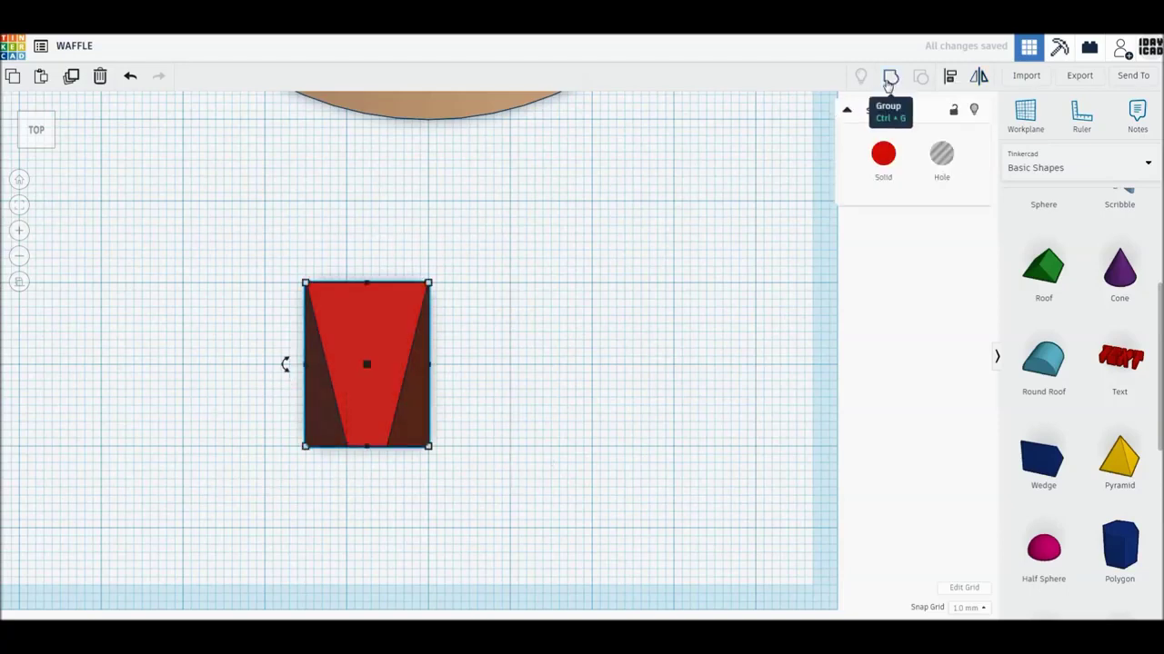
{"action": "key", "text": "ctrl+g"}
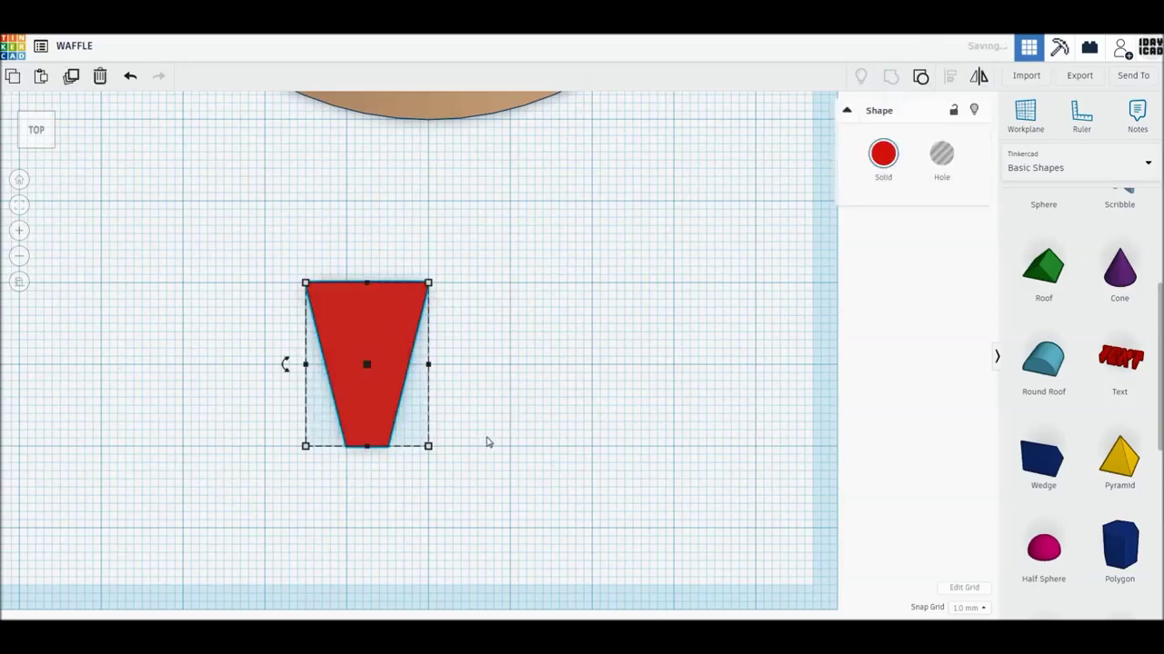
{"action": "right_click_drag", "start_coordinate": [484, 467], "coordinate": [536, 435]}
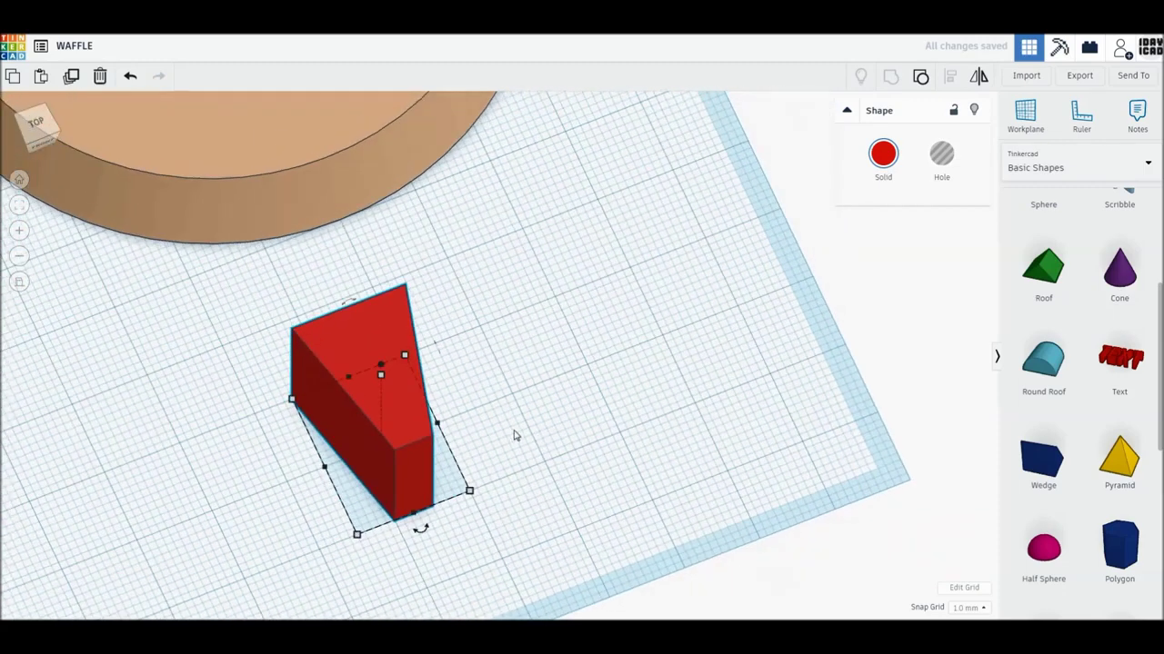
- Duplicate the trapezoid, rotate it 90° onto its side, and make it a 100 mm hole bar
{"action": "left_click", "coordinate": [70, 78]}
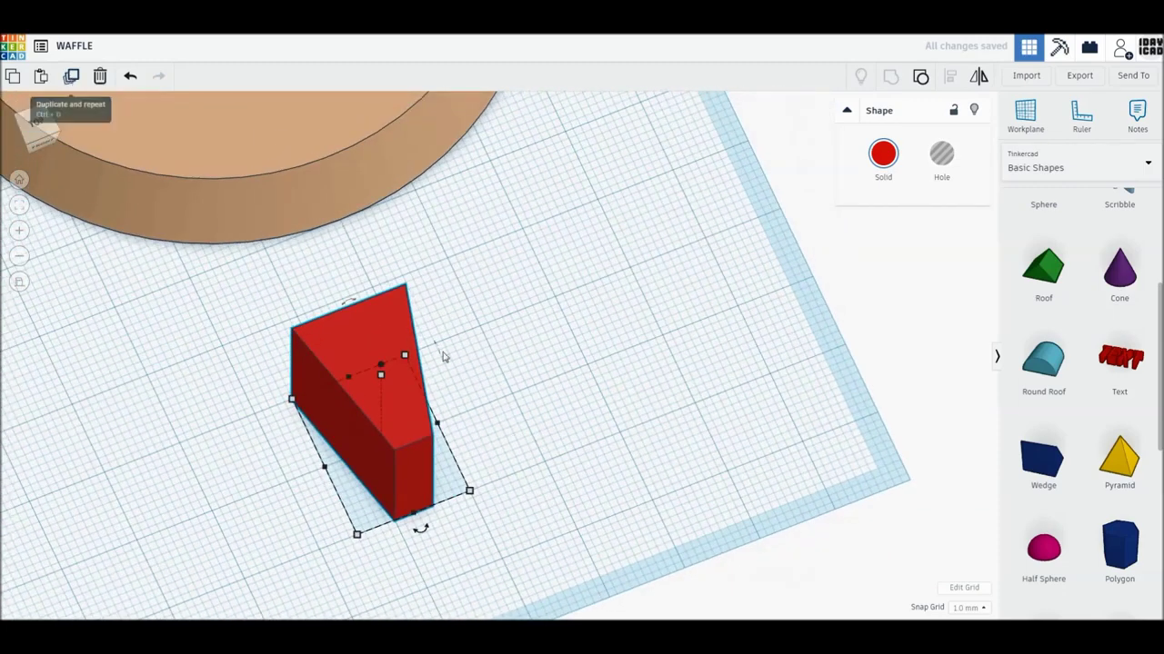
{"action": "left_click_drag", "start_coordinate": [437, 349], "coordinate": [437, 353]}
{"action": "left_click_drag", "start_coordinate": [450, 400], "coordinate": [462, 441]}
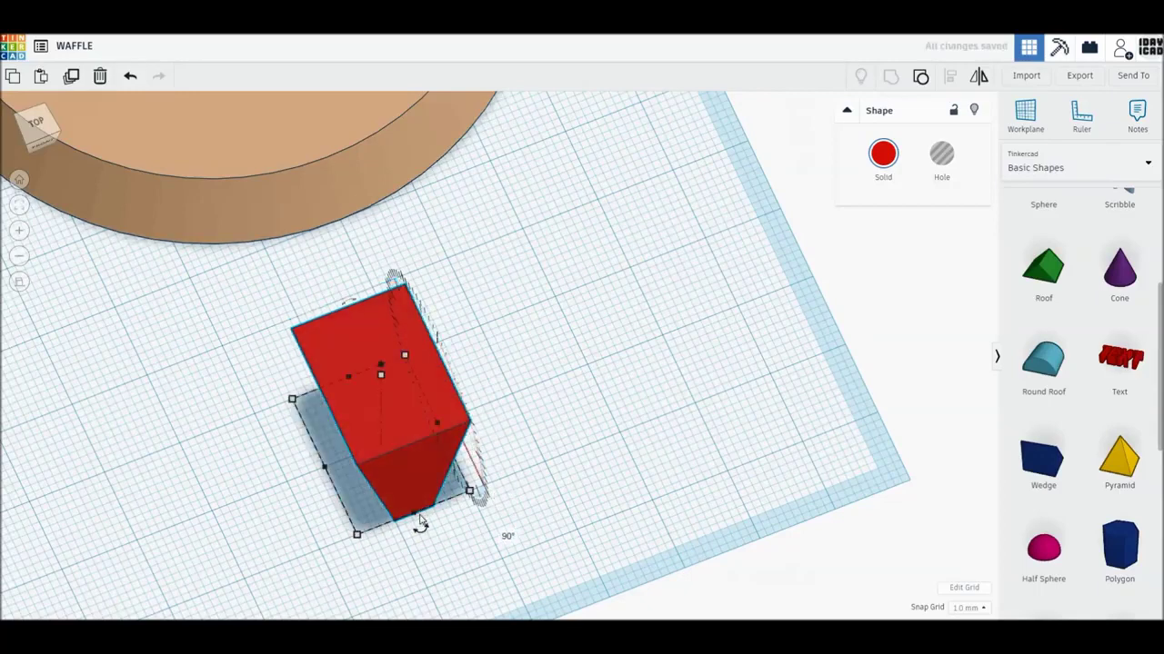
{"action": "left_click", "coordinate": [270, 486]}
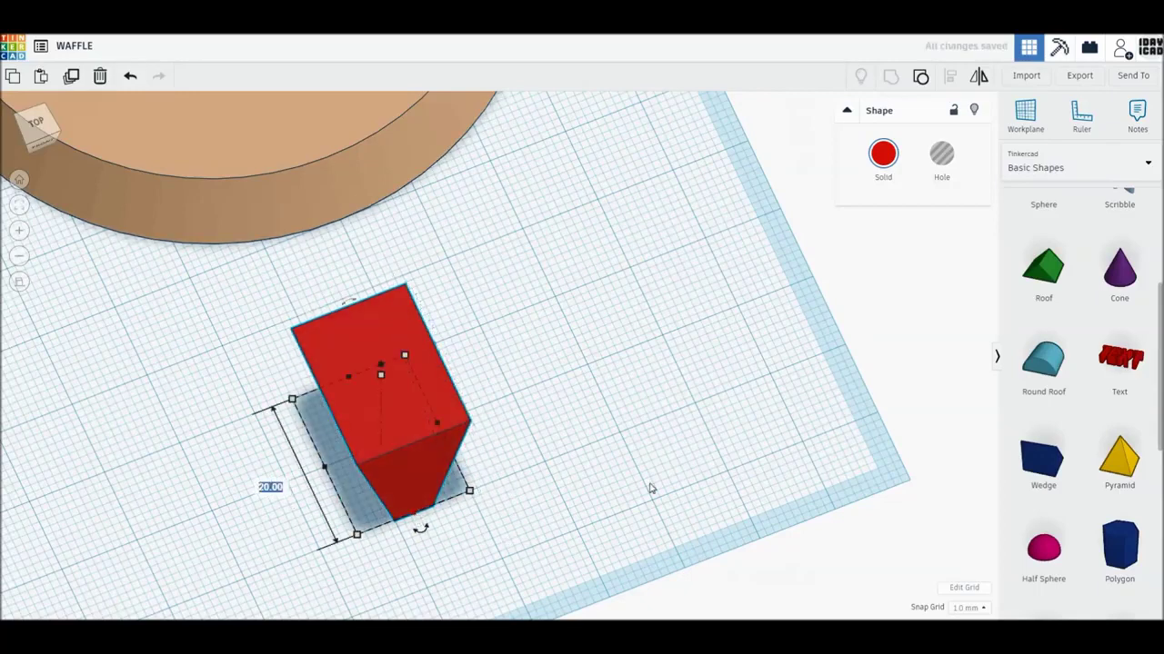
{"action": "key", "text": "Return"}
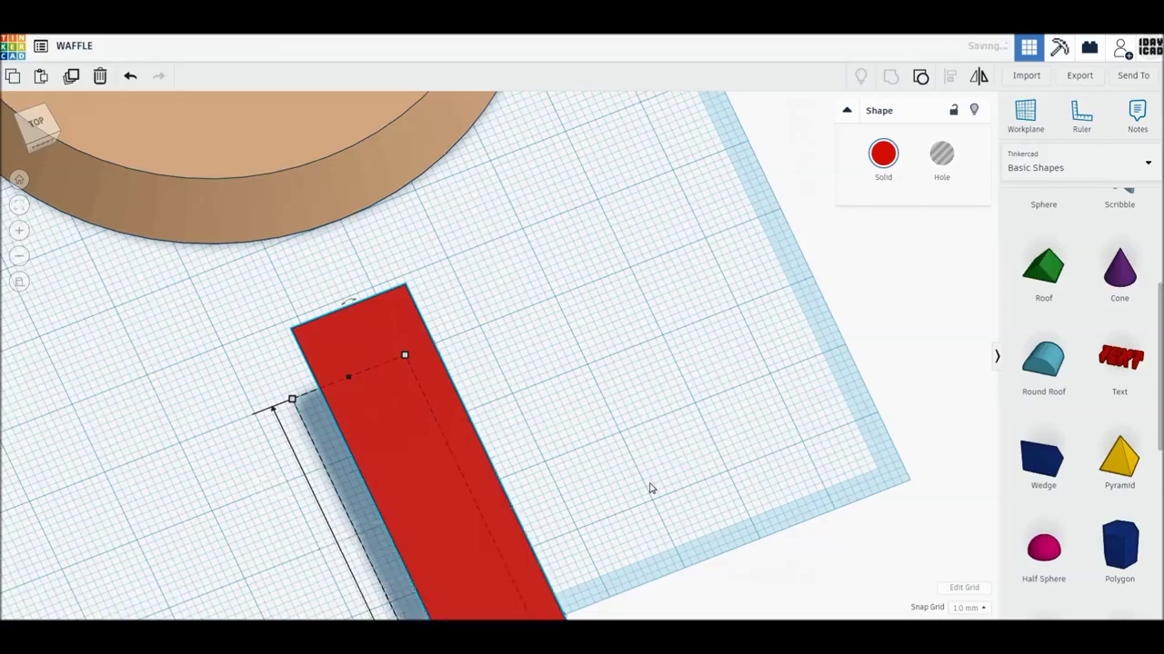
{"action": "left_click", "coordinate": [941, 156]}
{"action": "scroll", "coordinate": [601, 376], "scroll_direction": "down", "scroll_amount": 5}
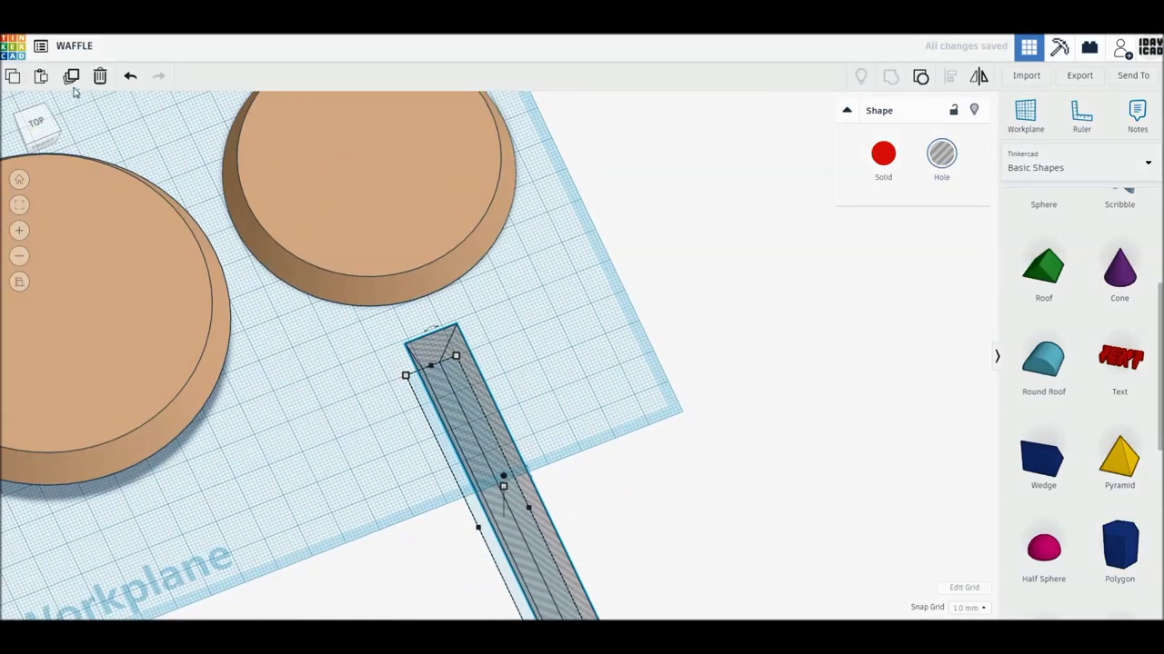
- Copy the hole bar to the left, then move both discs up the workplane in top view
{"action": "left_click", "coordinate": [71, 77]}
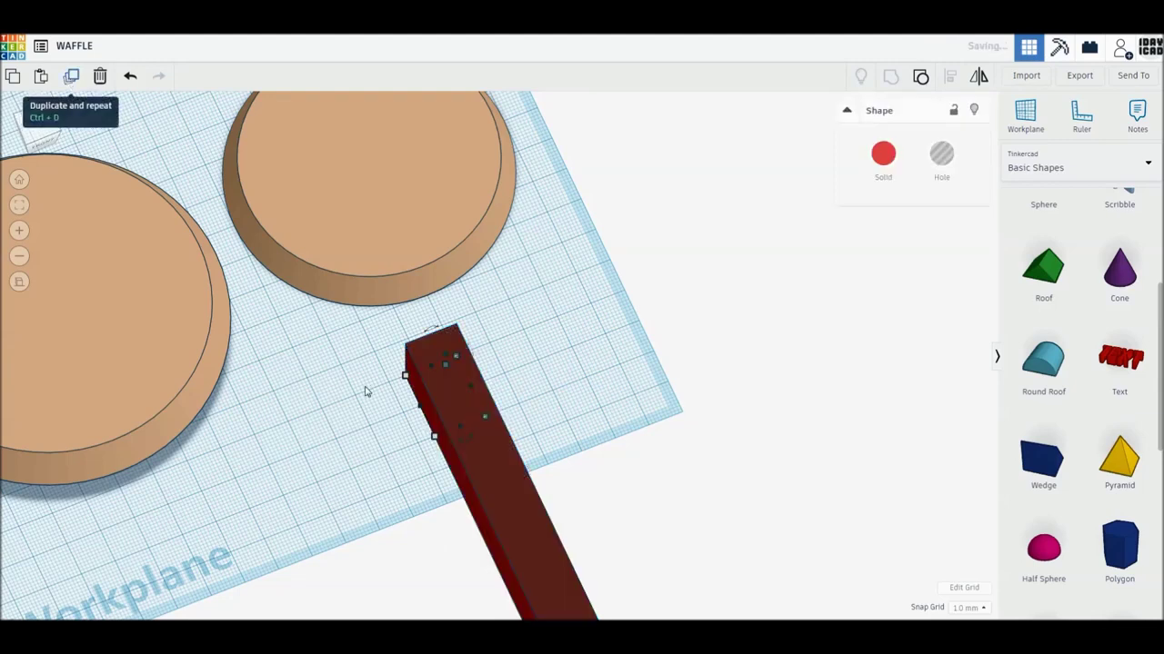
{"action": "left_click_drag", "start_coordinate": [482, 538], "coordinate": [312, 531]}
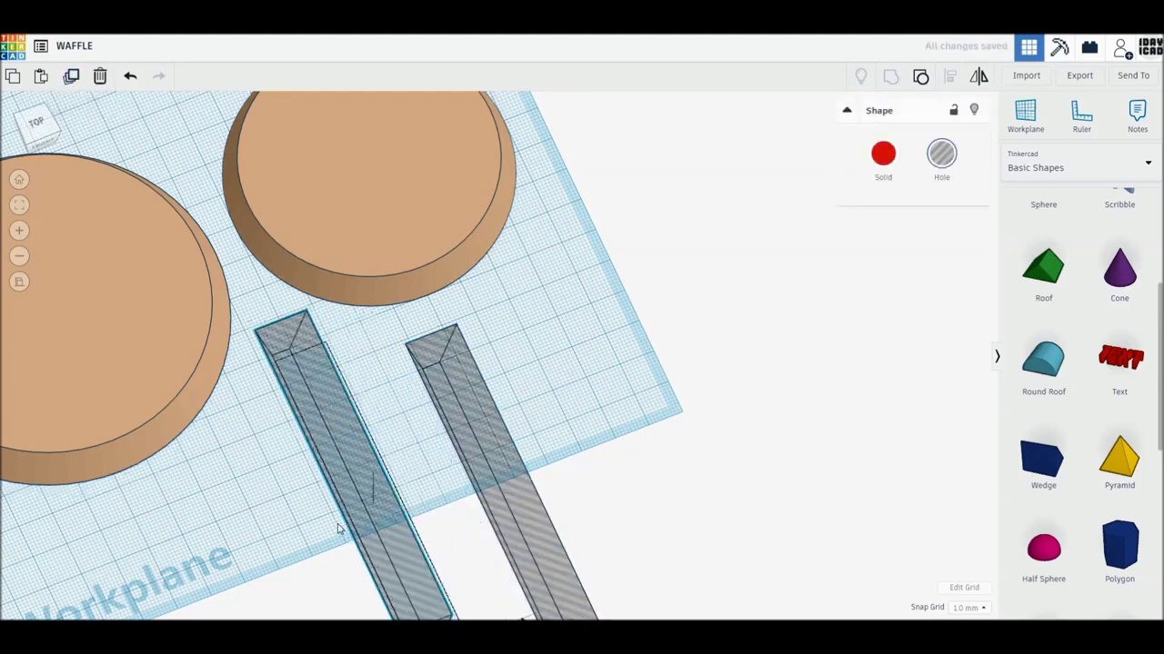
{"action": "left_click", "coordinate": [36, 128]}
{"action": "mouse_move", "coordinate": [458, 407]}
{"action": "middle_mouse_down"}
{"action": "mouse_move", "coordinate": [587, 506]}
{"action": "mouse_move", "coordinate": [586, 552]}
{"action": "mouse_move", "coordinate": [613, 587]}
{"action": "middle_mouse_up"}
{"action": "left_click_drag", "start_coordinate": [868, 456], "coordinate": [336, 326]}
{"action": "left_click_drag", "start_coordinate": [319, 439], "coordinate": [315, 294]}
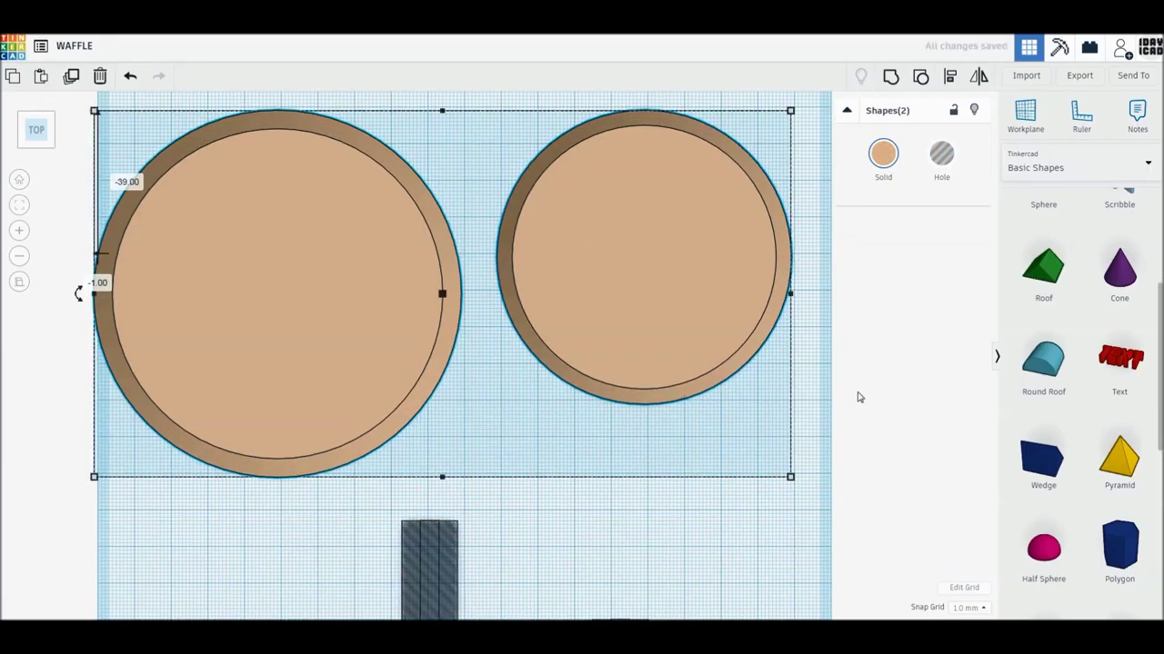
- Nudge the discs, move the hole bar up, and place a copy 15 mm beside it
{"action": "left_click_drag", "start_coordinate": [675, 287], "coordinate": [681, 286]}
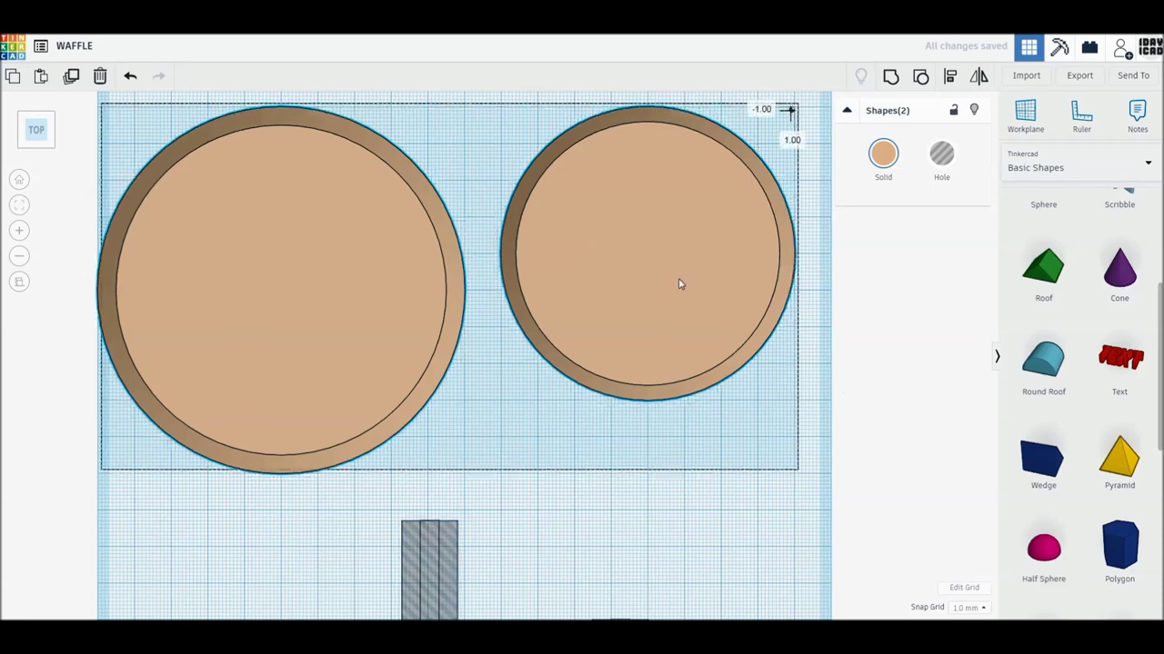
{"action": "left_click", "coordinate": [717, 418]}
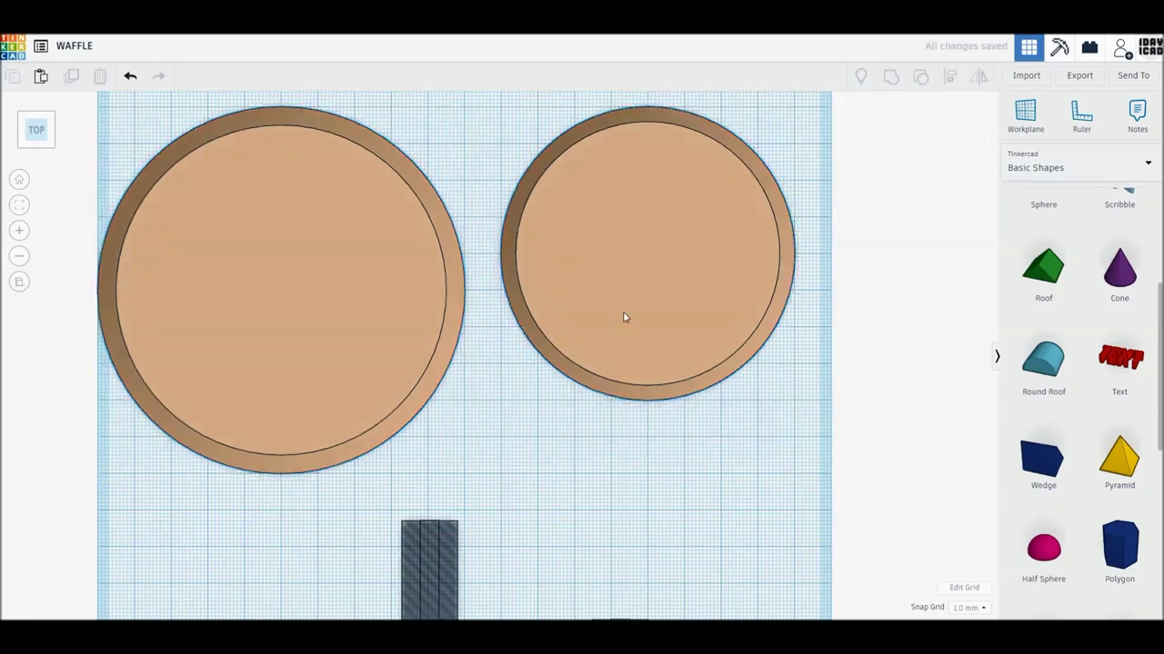
{"action": "scroll", "coordinate": [623, 318], "scroll_direction": "down", "scroll_amount": 3}
{"action": "mouse_move", "coordinate": [556, 475]}
{"action": "left_mouse_down"}
{"action": "mouse_move", "coordinate": [530, 287]}
{"action": "mouse_move", "coordinate": [530, 306]}
{"action": "left_mouse_up"}
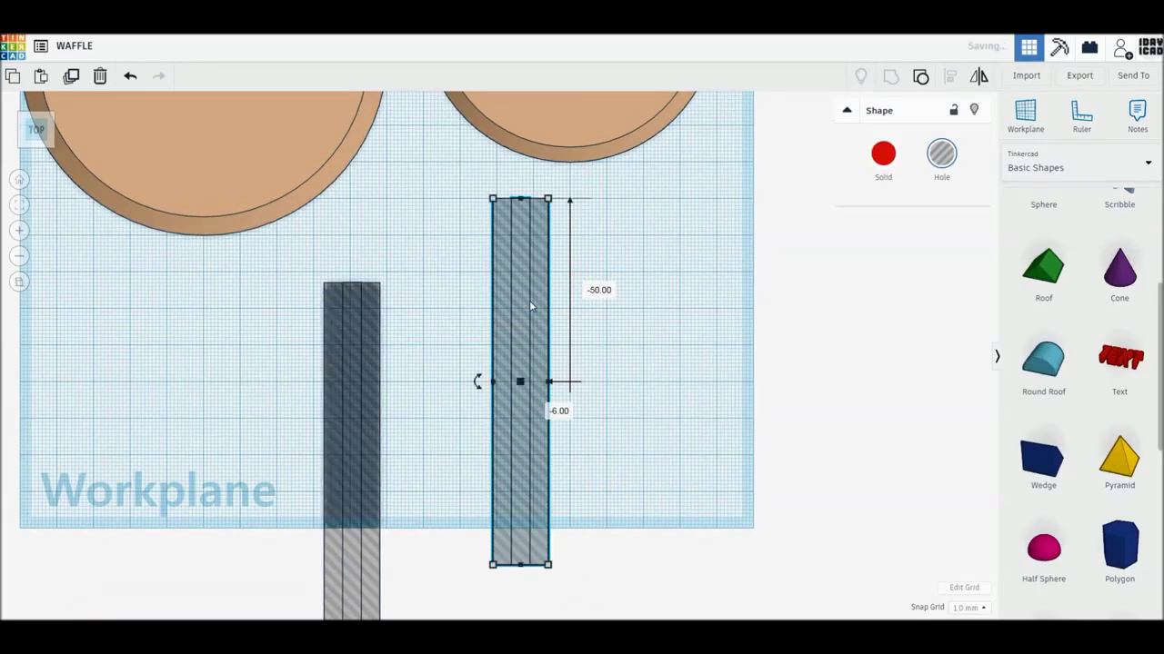
{"action": "left_click", "coordinate": [70, 78]}
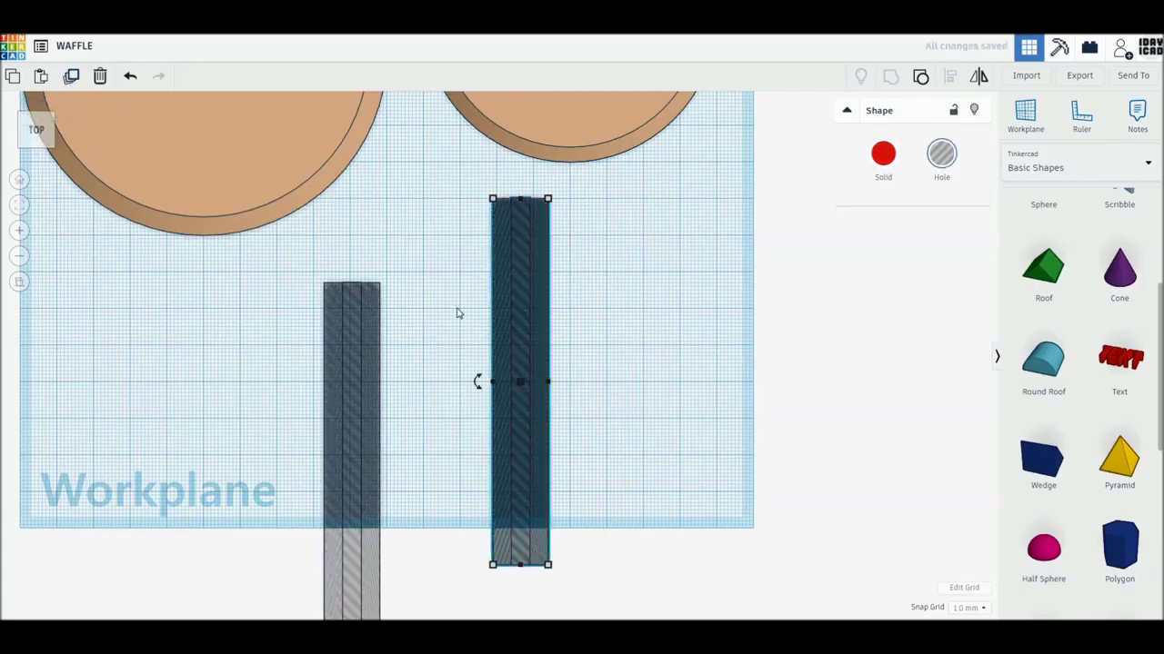
{"action": "left_click_drag", "start_coordinate": [519, 322], "coordinate": [571, 322], "text": "alt"}
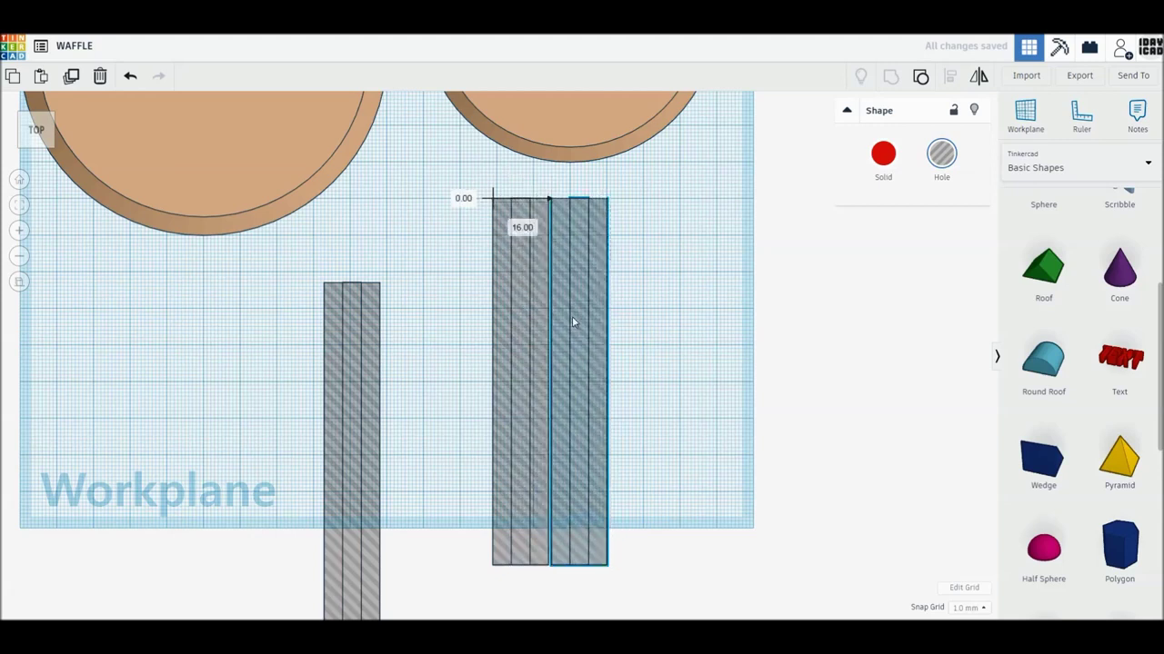
{"action": "key", "text": "Left"}
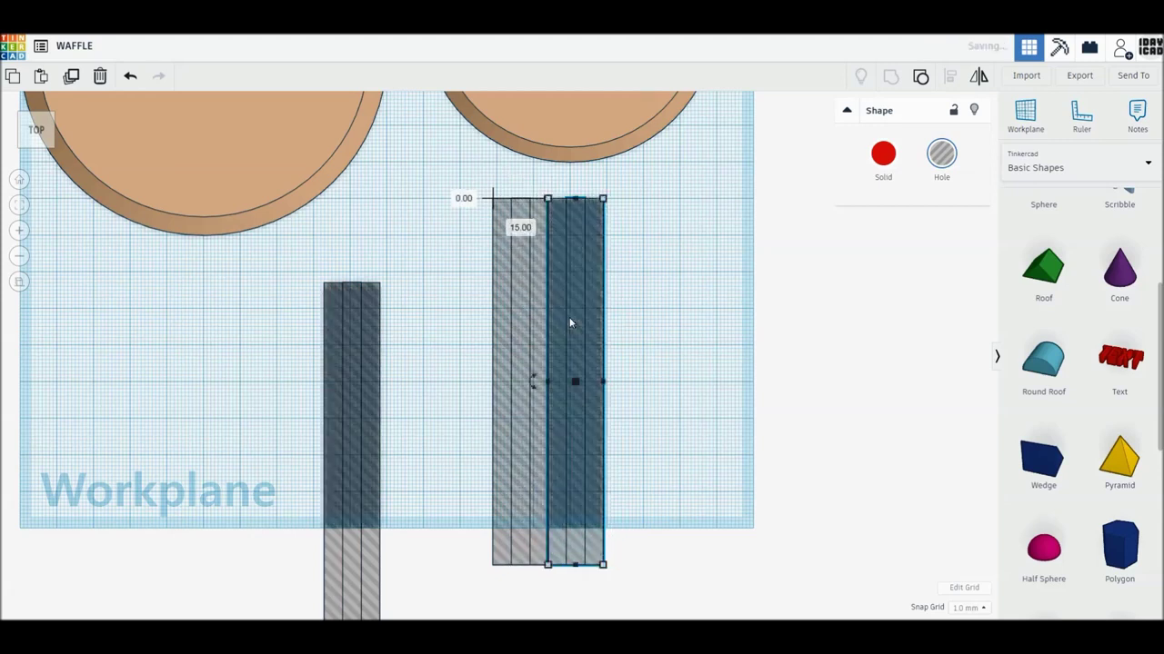
- Repeat the copy to build a row of eight bars and group them into one hole
{"action": "left_click", "coordinate": [71, 78]}
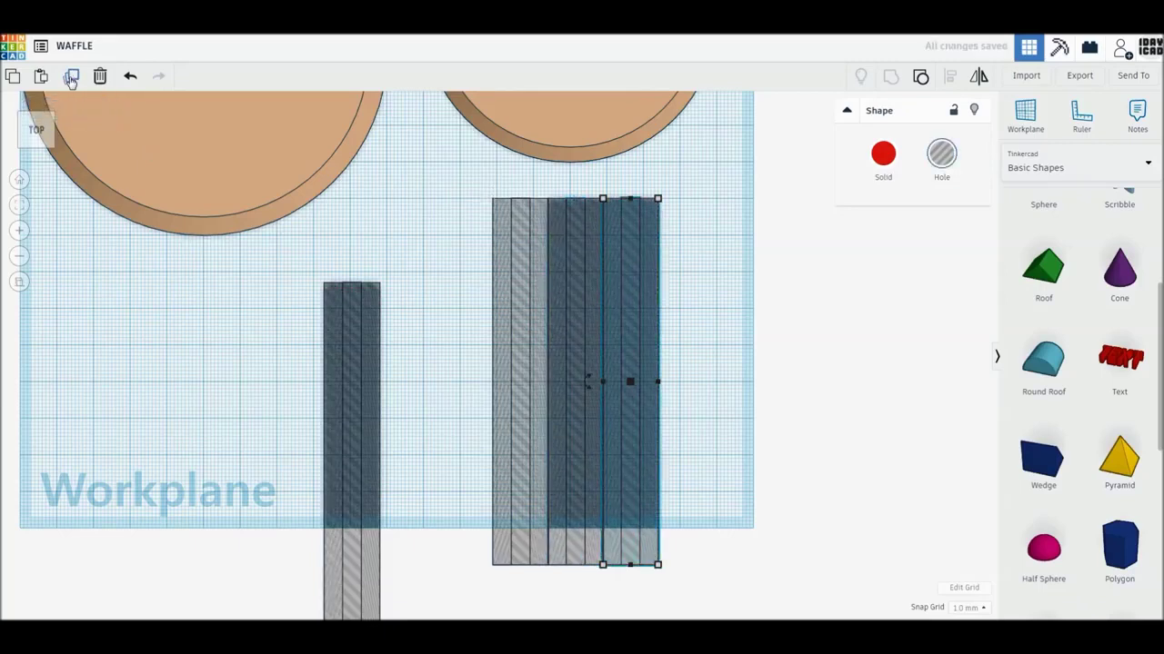
{"action": "left_click", "coordinate": [70, 77]}
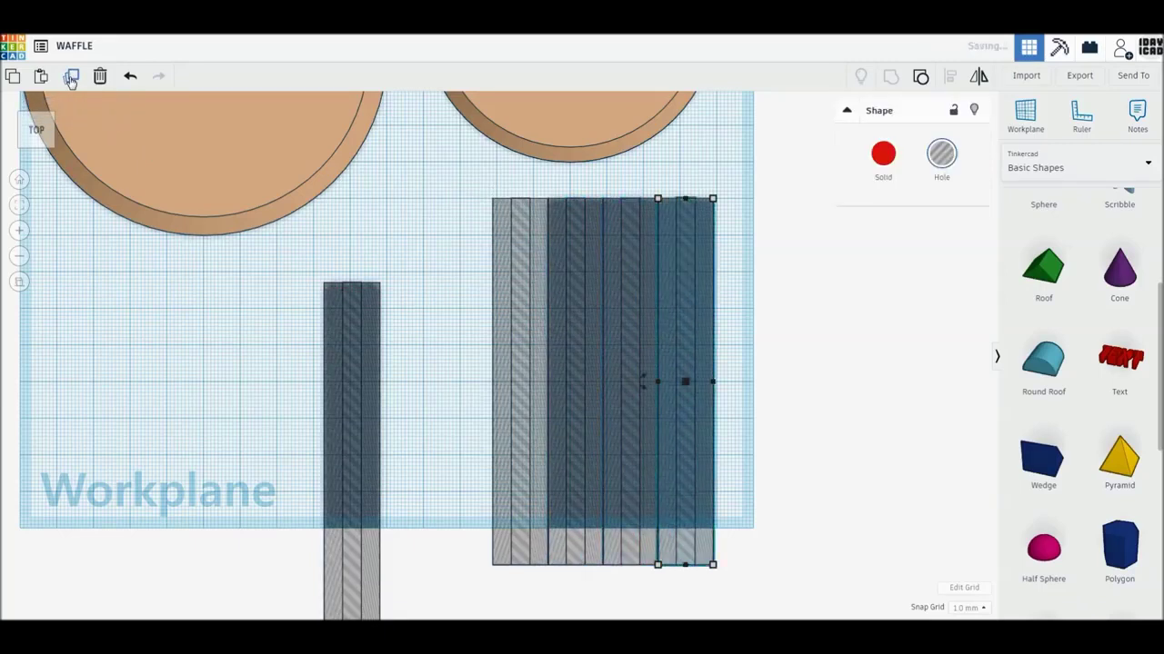
{"action": "left_click", "coordinate": [71, 77]}
{"action": "left_click", "coordinate": [71, 78]}
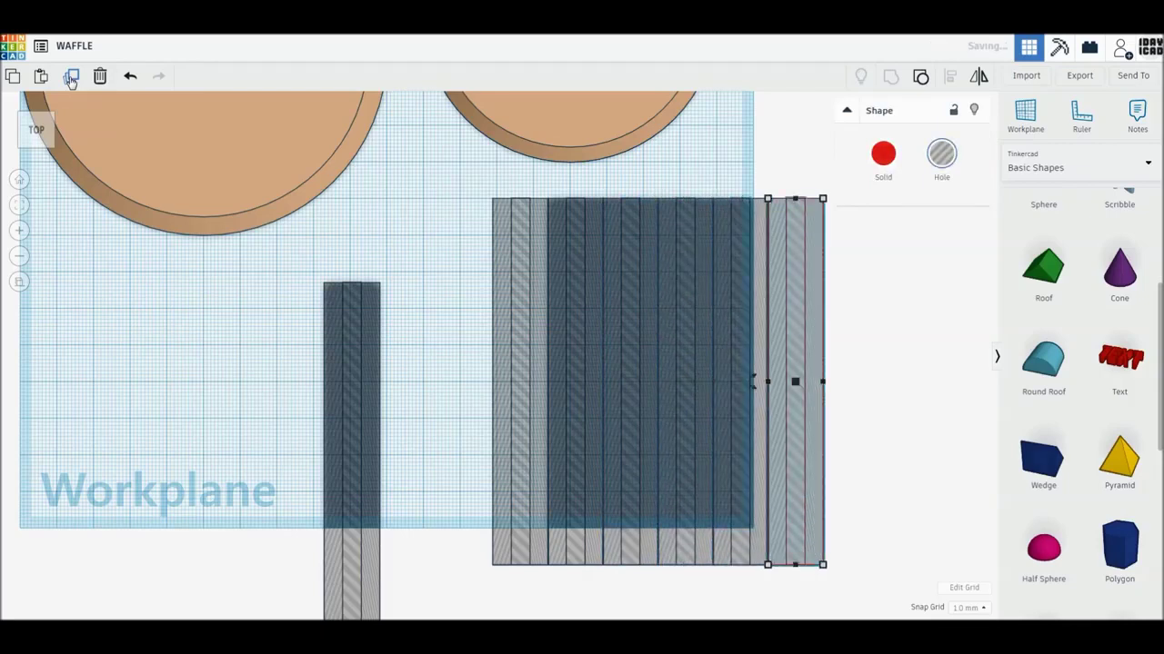
{"action": "left_click", "coordinate": [71, 77]}
{"action": "left_click", "coordinate": [71, 77]}
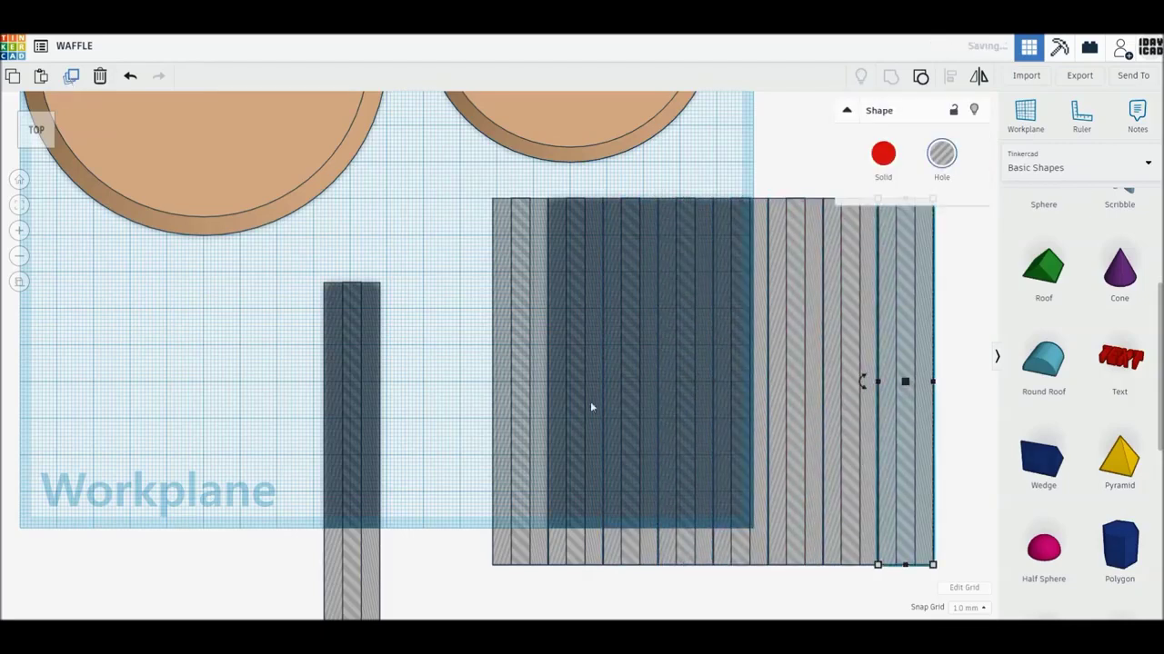
{"action": "middle_click_drag", "start_coordinate": [636, 427], "coordinate": [520, 435]}
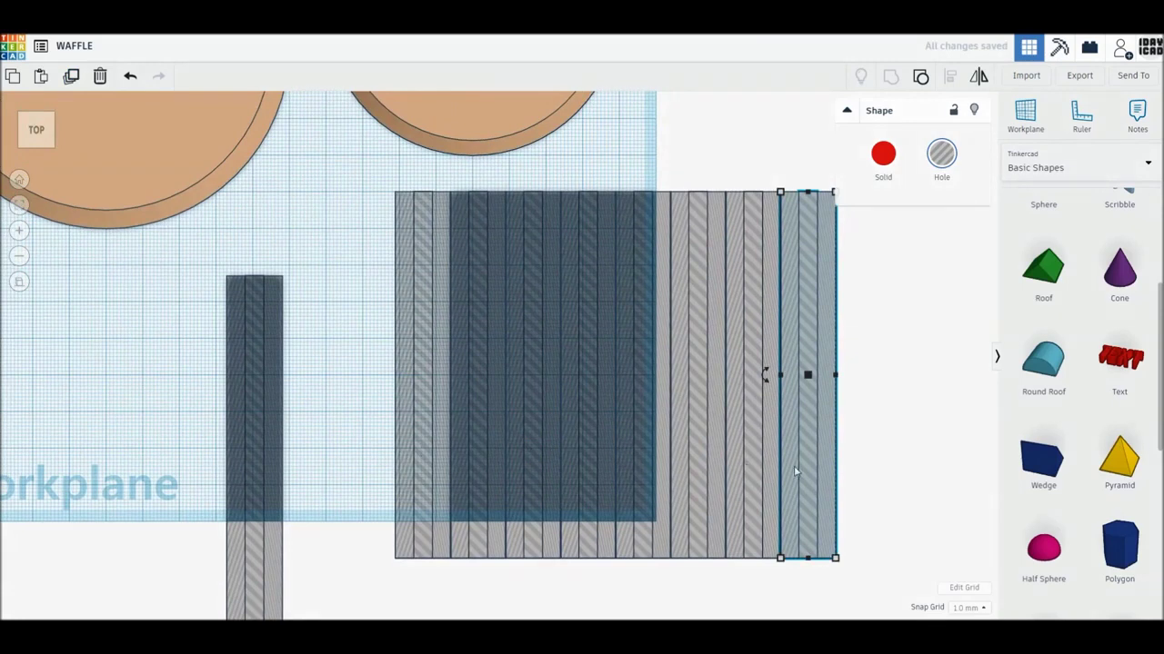
{"action": "left_click_drag", "start_coordinate": [888, 491], "coordinate": [374, 364]}
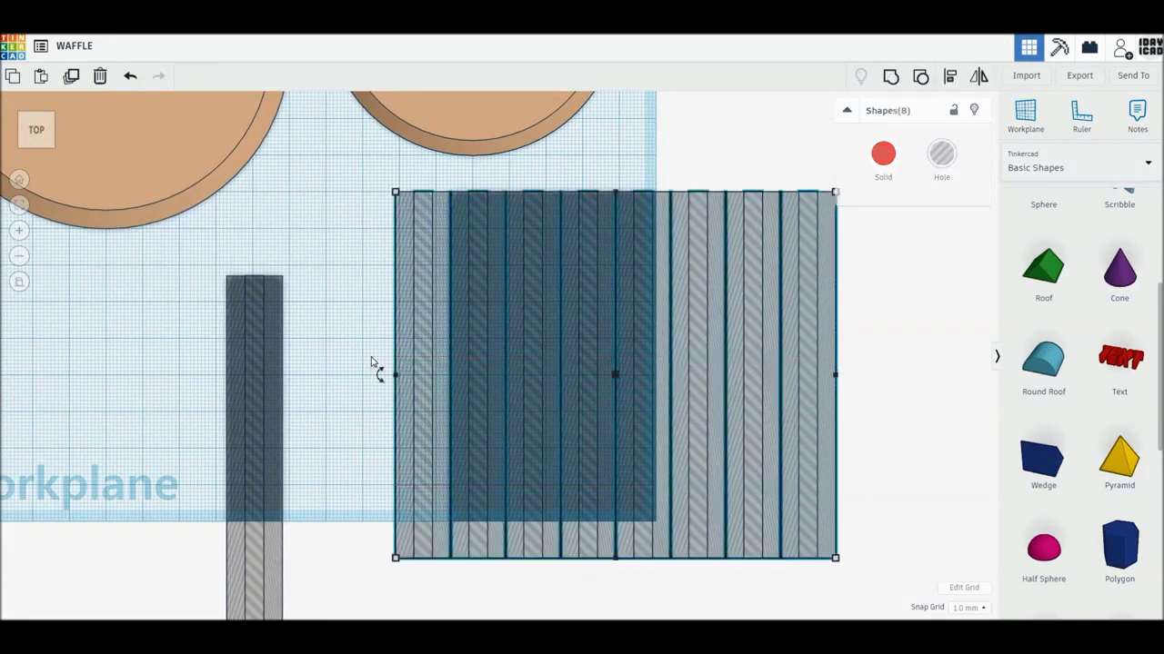
{"action": "left_click", "coordinate": [890, 80]}
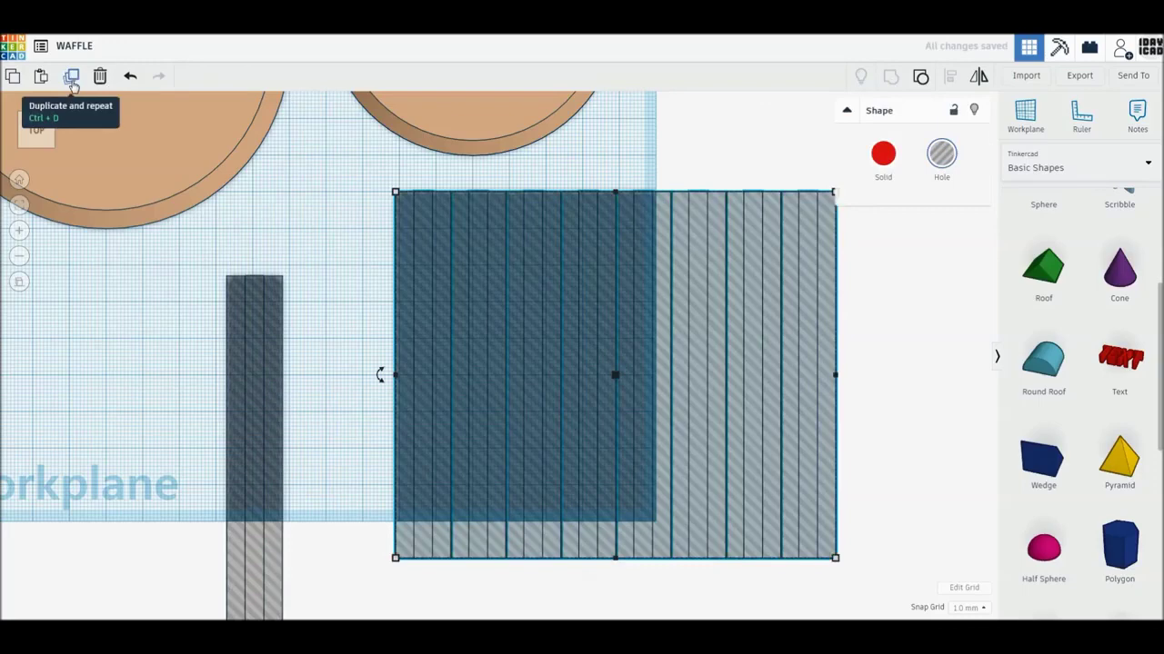
- Cross the bar row with a 90°-rotated copy and select both with the smaller disc
{"action": "left_click", "coordinate": [71, 82]}
{"action": "mouse_move", "coordinate": [380, 374]}
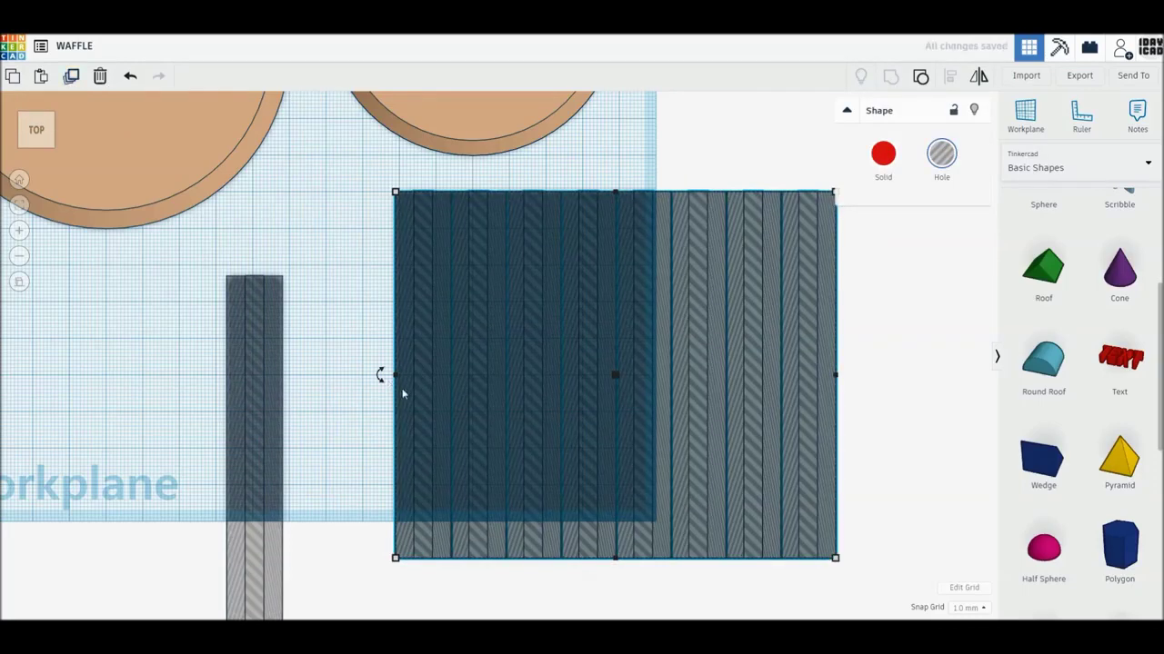
{"action": "left_click_drag", "start_coordinate": [379, 379], "coordinate": [619, 557]}
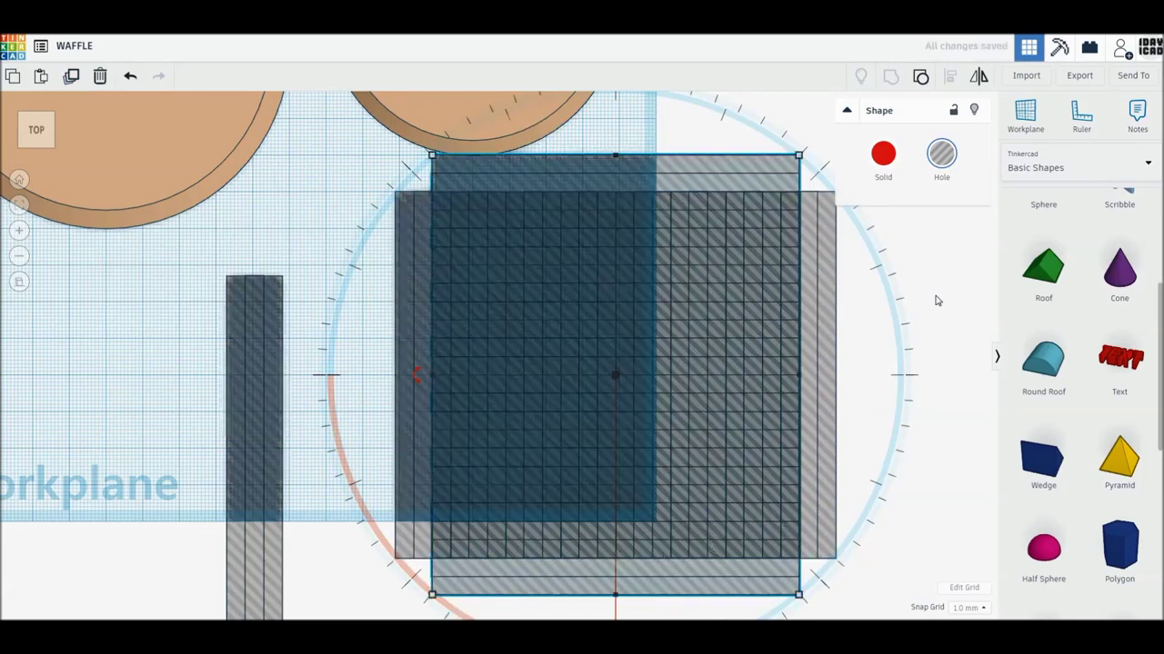
{"action": "mouse_move", "coordinate": [685, 326]}
{"action": "middle_mouse_down"}
{"action": "mouse_move", "coordinate": [639, 432]}
{"action": "mouse_move", "coordinate": [649, 500]}
{"action": "middle_mouse_up"}
{"action": "left_click_drag", "start_coordinate": [890, 476], "coordinate": [507, 228]}
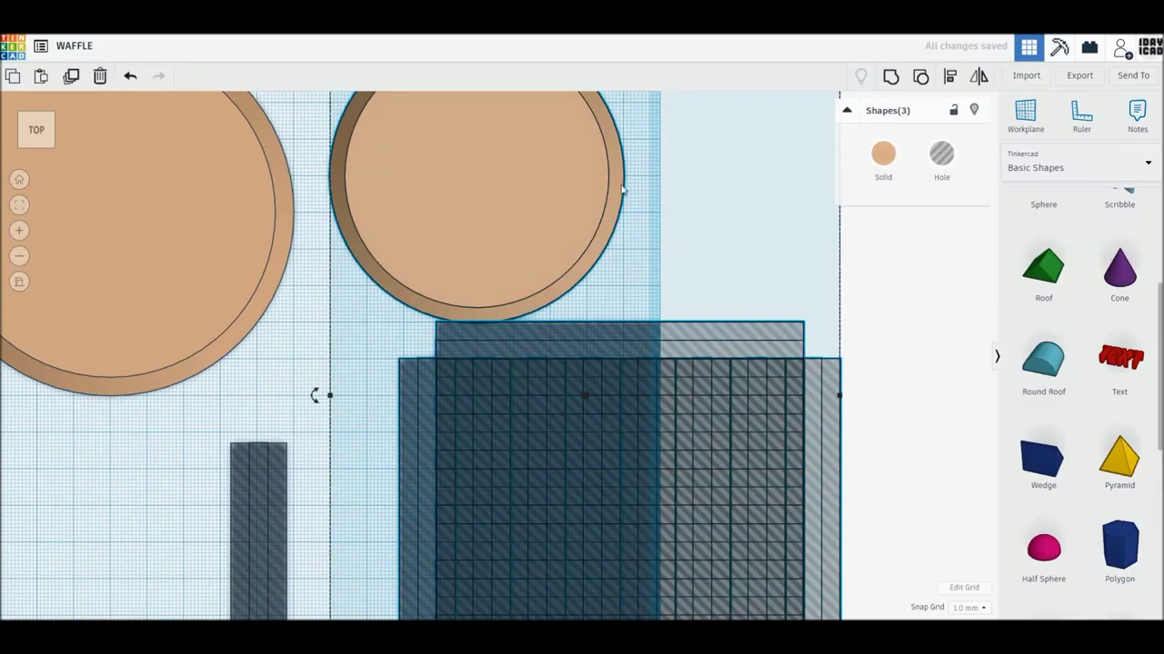
- Centre the bar rows on the disc both ways and group them into a square-pocket grid
{"action": "left_click", "coordinate": [948, 78]}
{"action": "scroll", "coordinate": [724, 281], "scroll_direction": "down", "scroll_amount": 1}
{"action": "scroll", "coordinate": [724, 281], "scroll_direction": "down", "scroll_amount": 1}
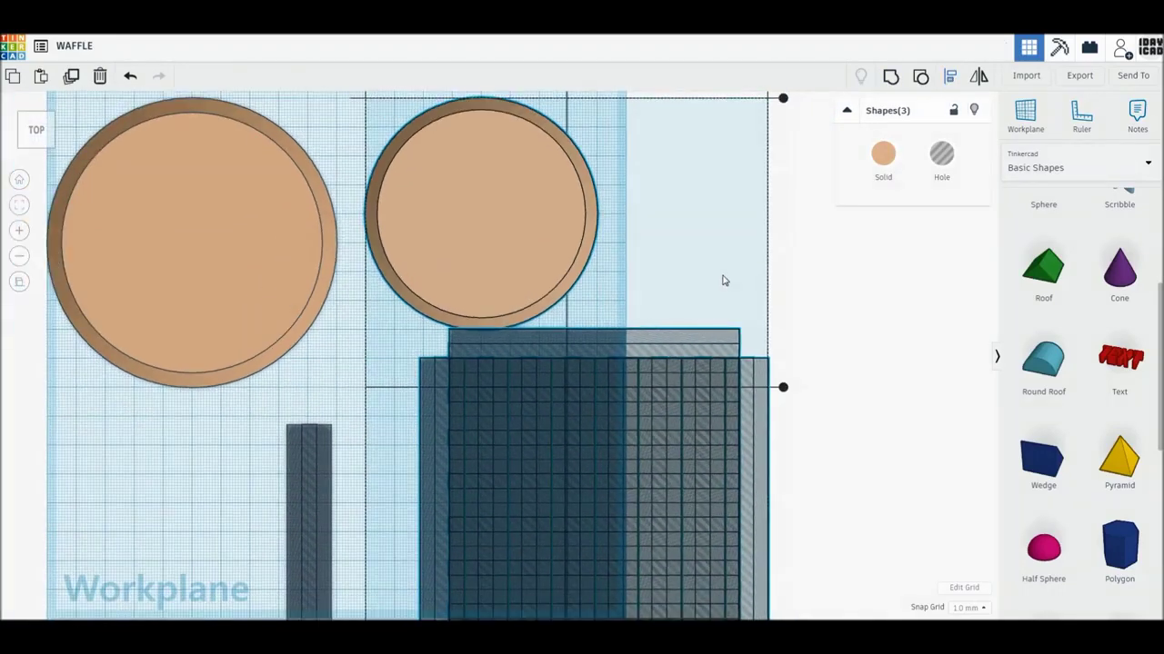
{"action": "scroll", "coordinate": [723, 281], "scroll_direction": "down", "scroll_amount": 1}
{"action": "scroll", "coordinate": [722, 279], "scroll_direction": "down", "scroll_amount": 1}
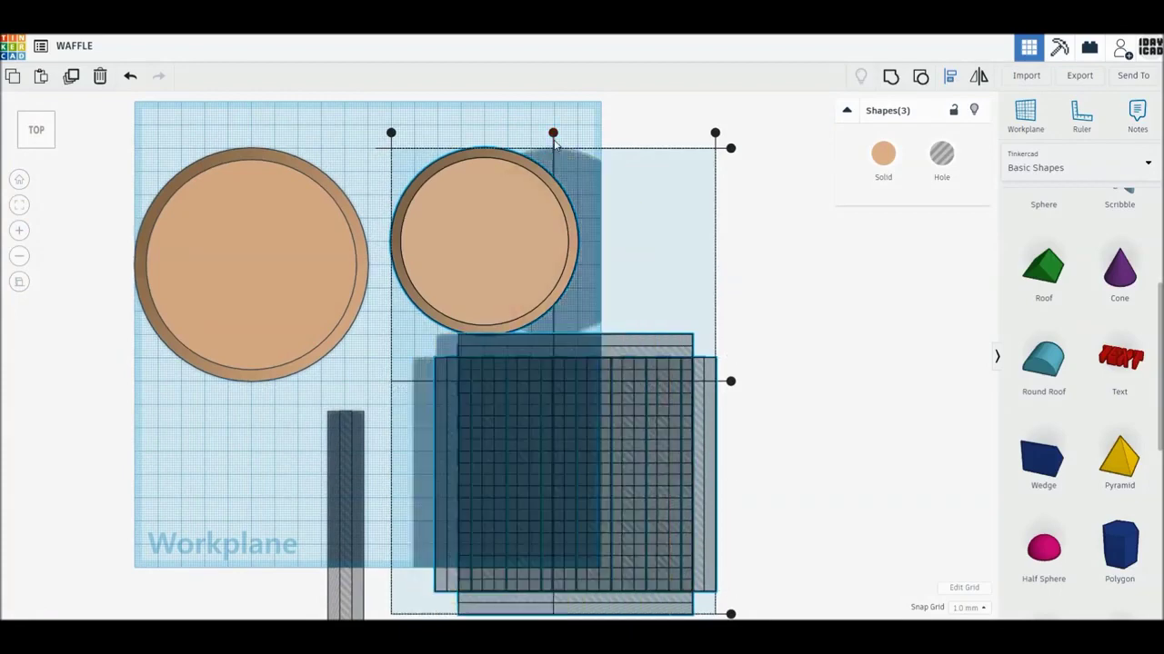
{"action": "left_click", "coordinate": [553, 134]}
{"action": "mouse_move", "coordinate": [730, 381]}
{"action": "left_click", "coordinate": [709, 383]}
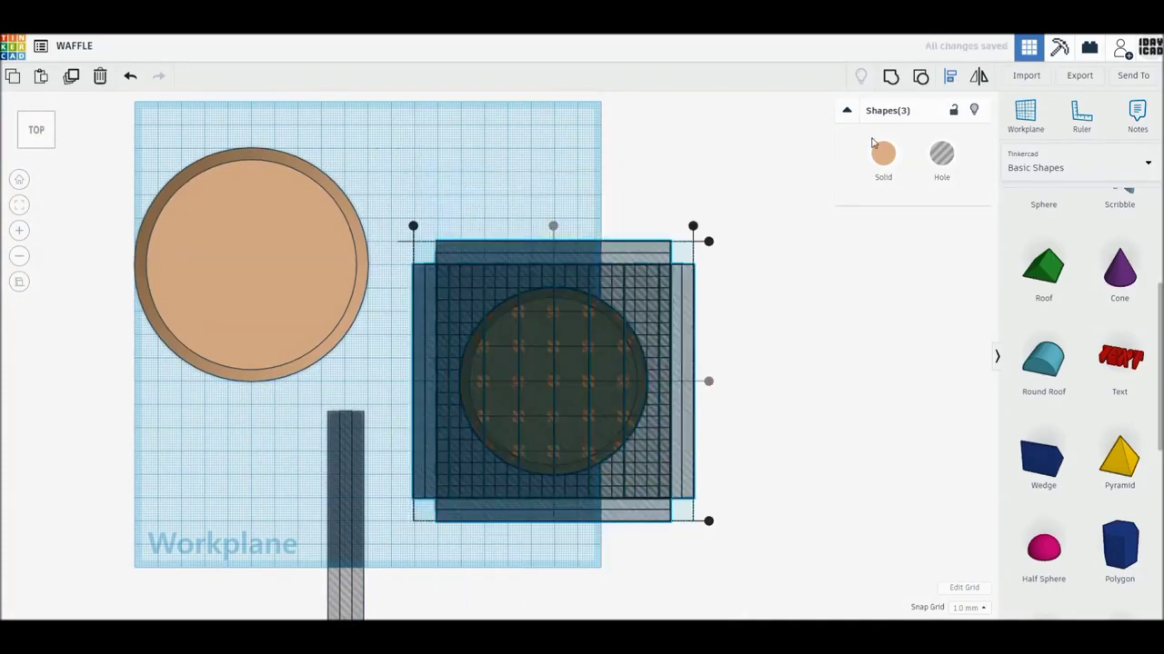
{"action": "left_click", "coordinate": [889, 79]}
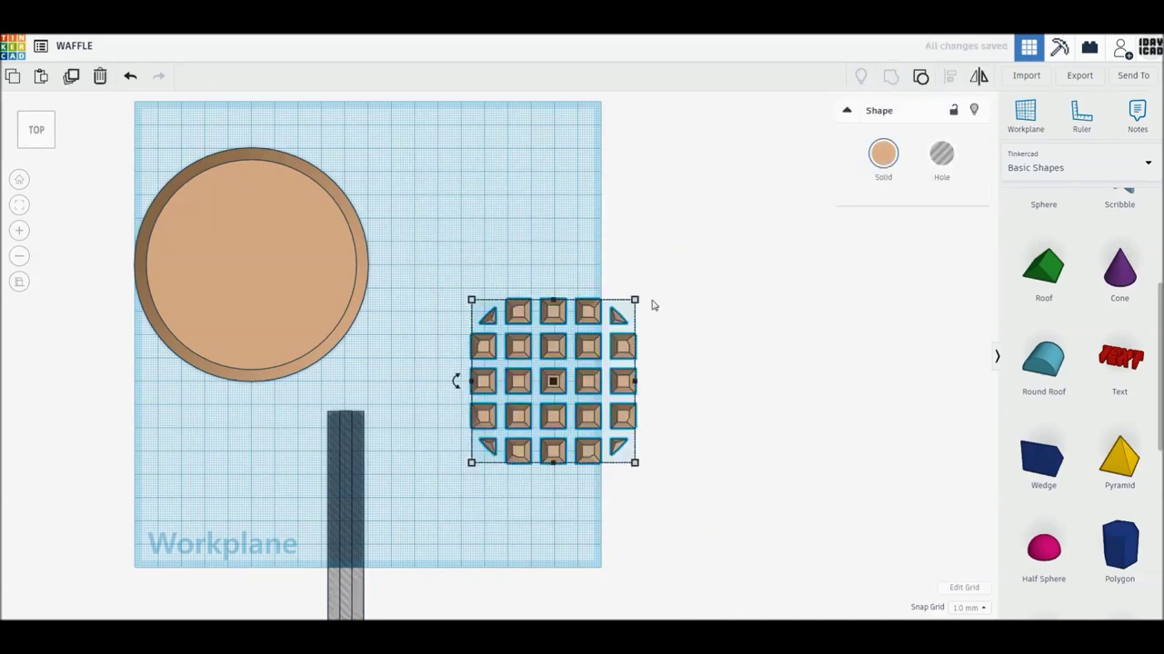
{"action": "right_click_drag", "start_coordinate": [645, 399], "coordinate": [464, 356]}
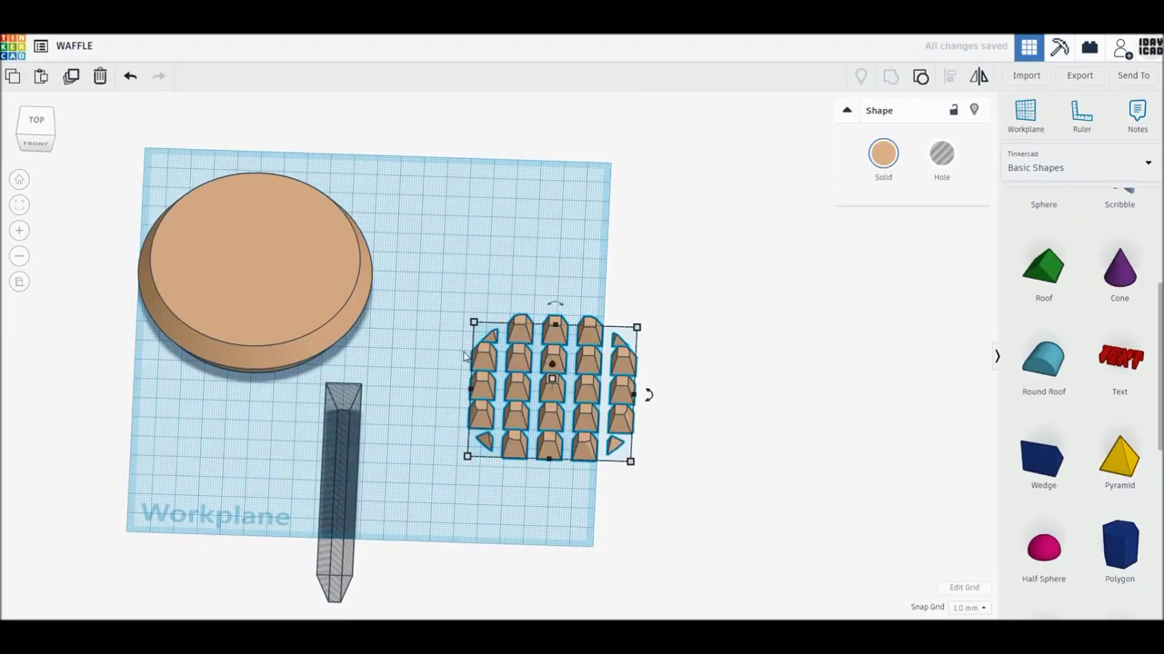
- Add a raised, upside-down copy of the block grid and make both grids holes
{"action": "left_click", "coordinate": [19, 180]}
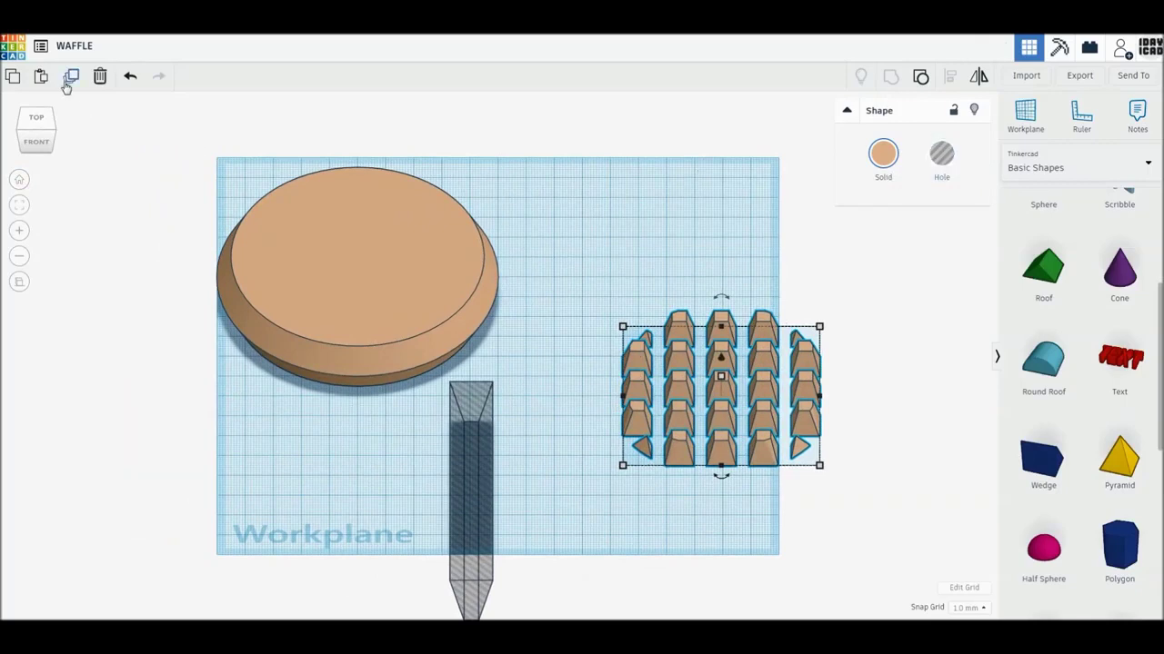
{"action": "left_click", "coordinate": [71, 78]}
{"action": "left_click_drag", "start_coordinate": [723, 359], "coordinate": [725, 336]}
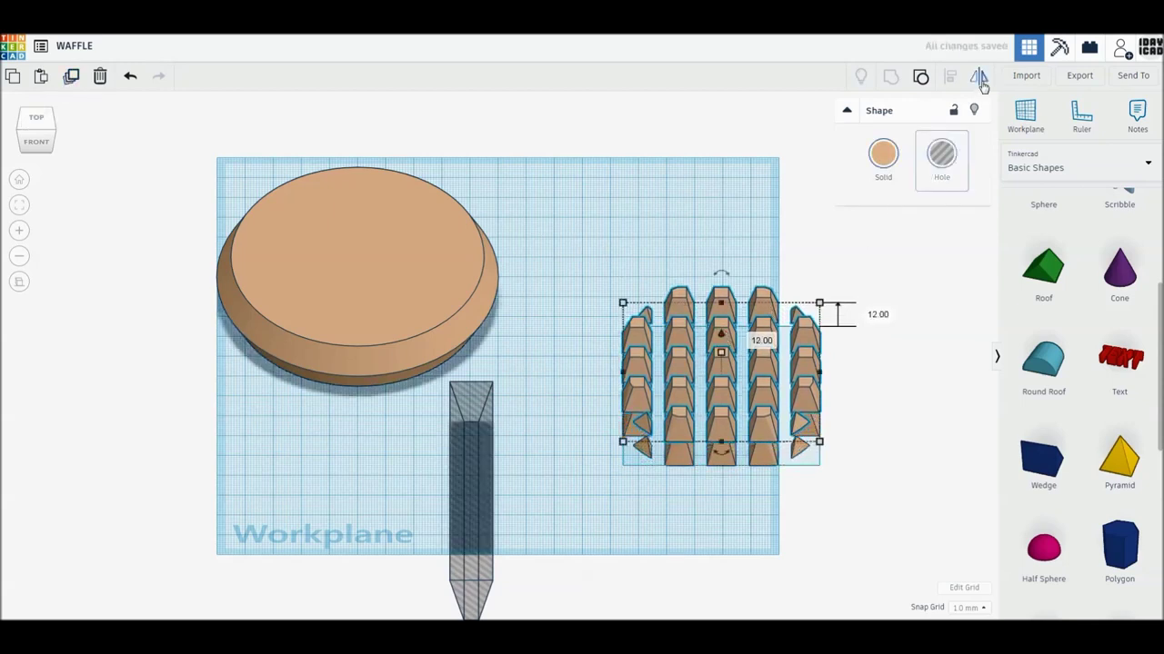
{"action": "left_click", "coordinate": [978, 78]}
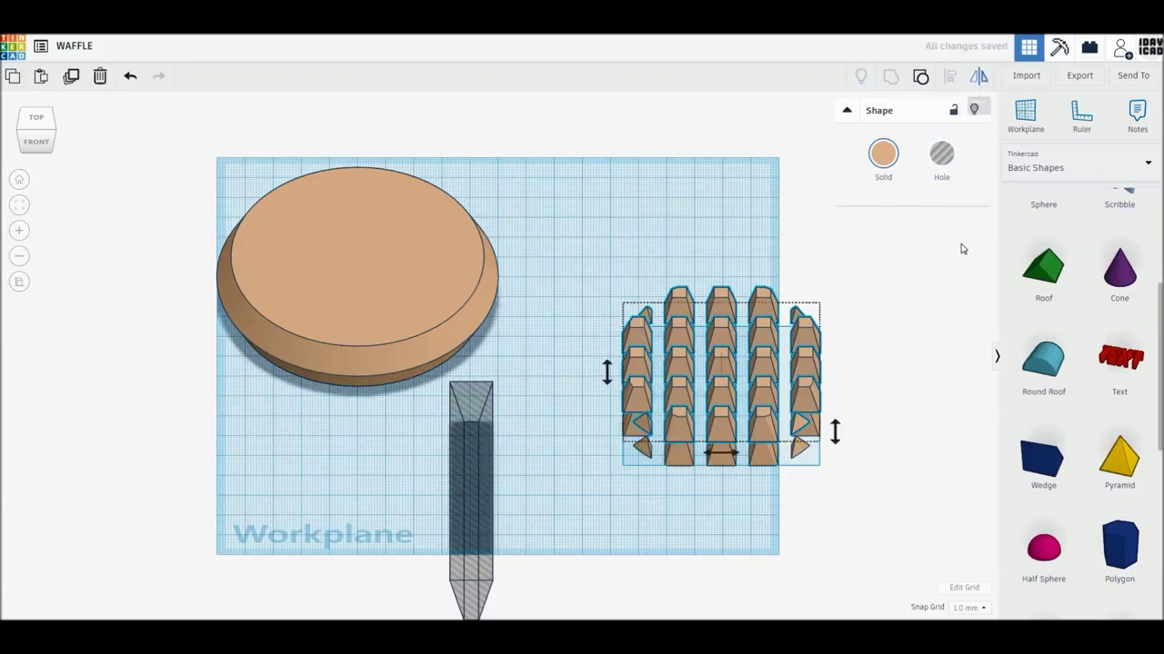
{"action": "left_click", "coordinate": [834, 431]}
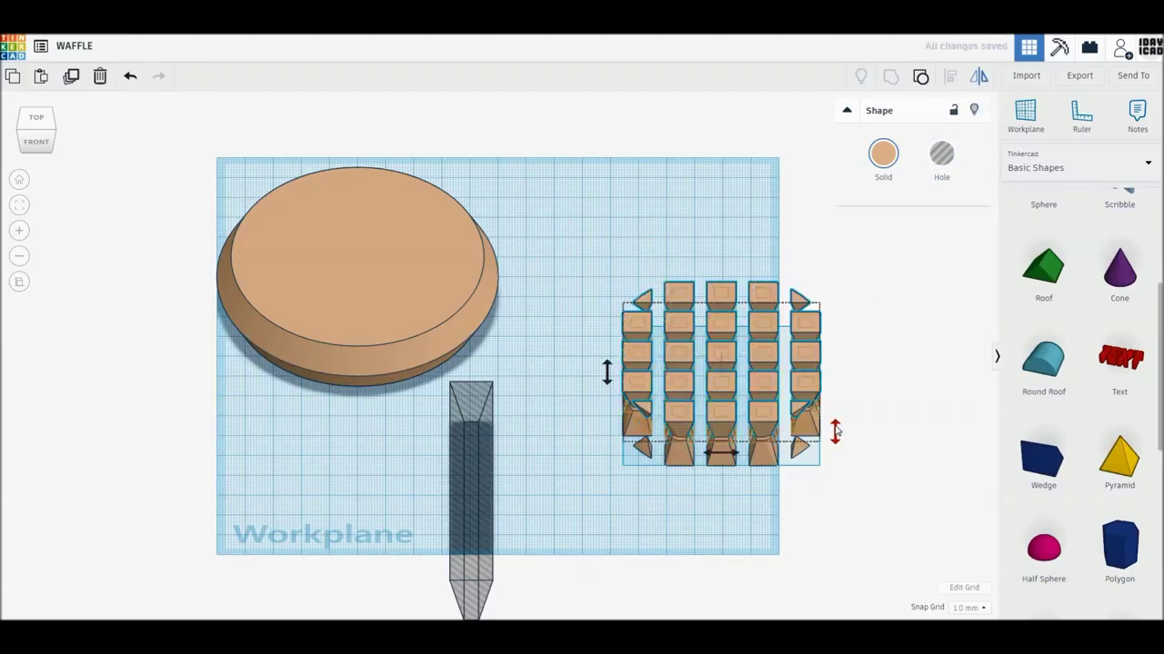
{"action": "left_click", "coordinate": [750, 367]}
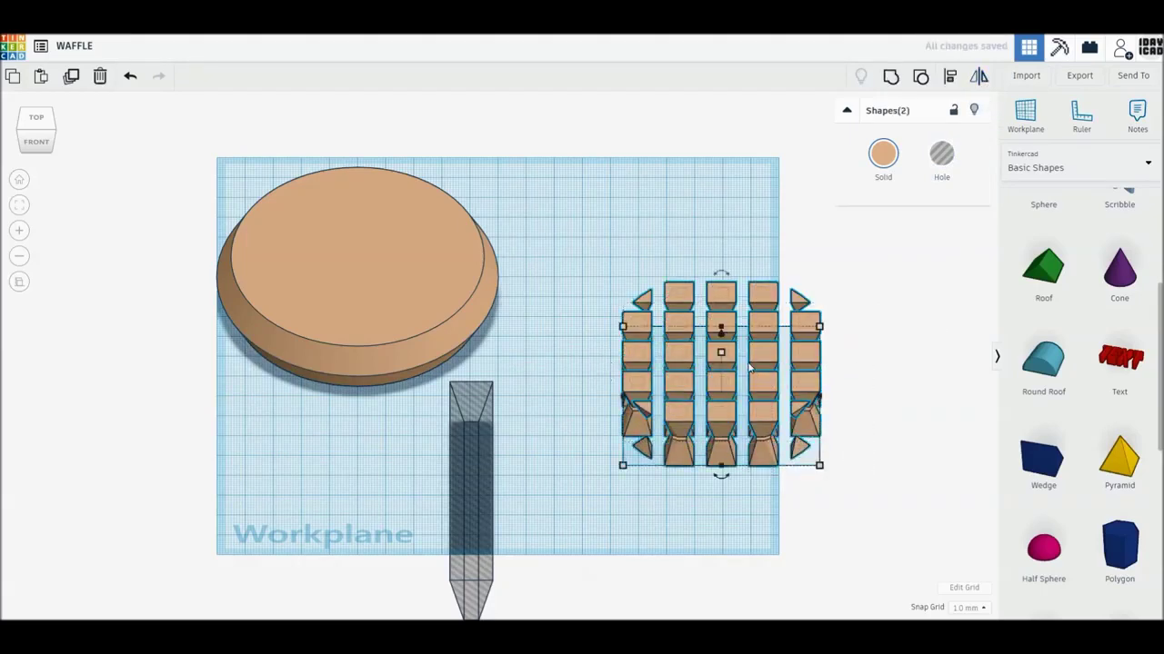
{"action": "left_click", "coordinate": [941, 153]}
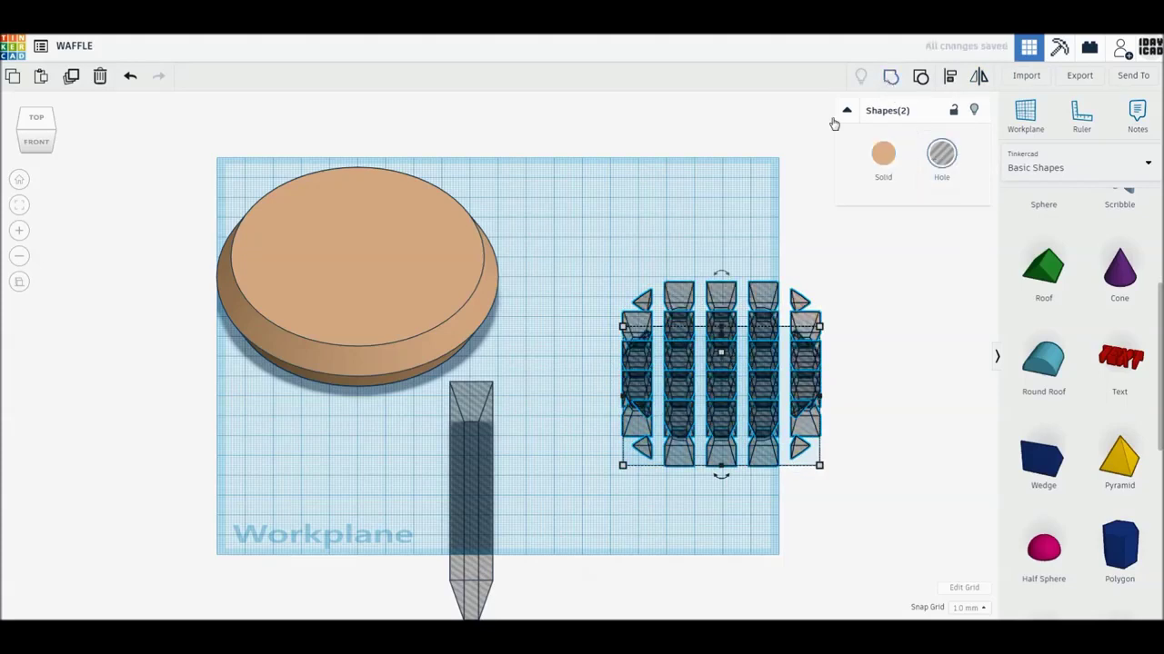
- Centre both hole grids on the large disc left-to-right and front-to-back
{"action": "left_click_drag", "start_coordinate": [485, 271], "coordinate": [189, 250]}
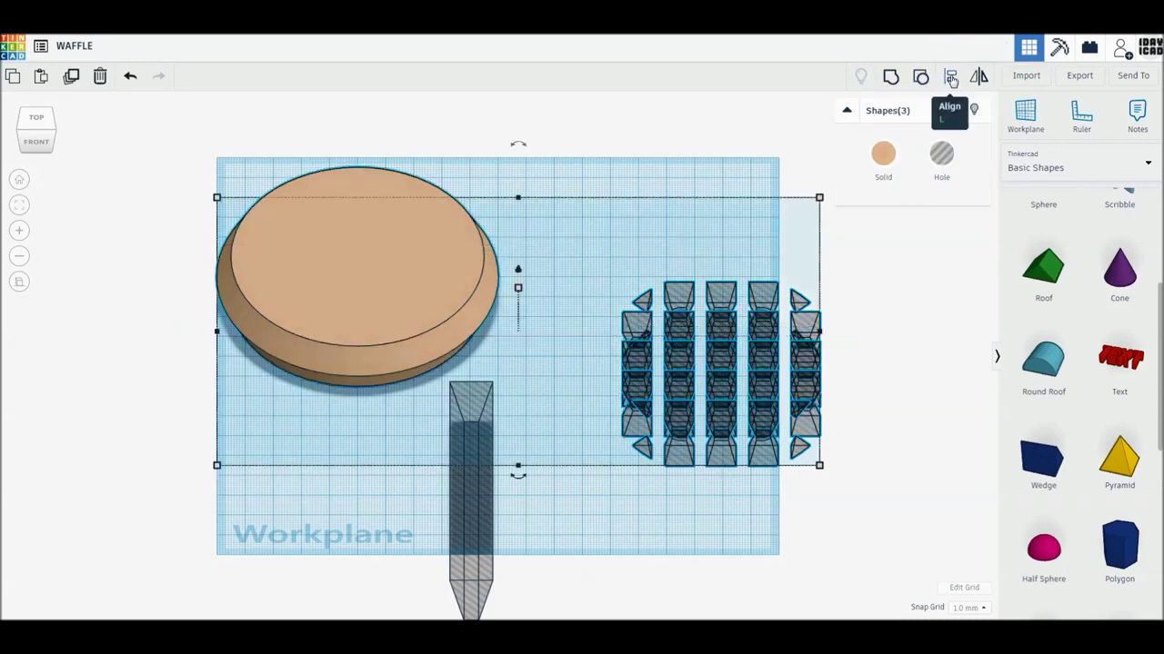
{"action": "left_click", "coordinate": [951, 80]}
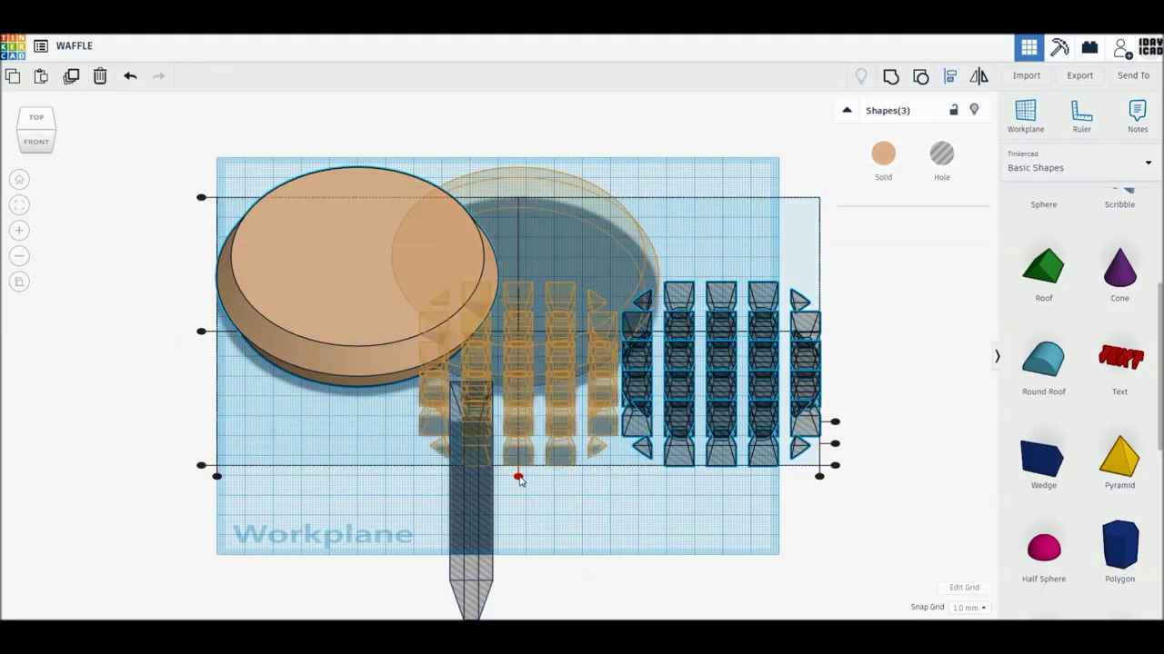
{"action": "left_click", "coordinate": [518, 477]}
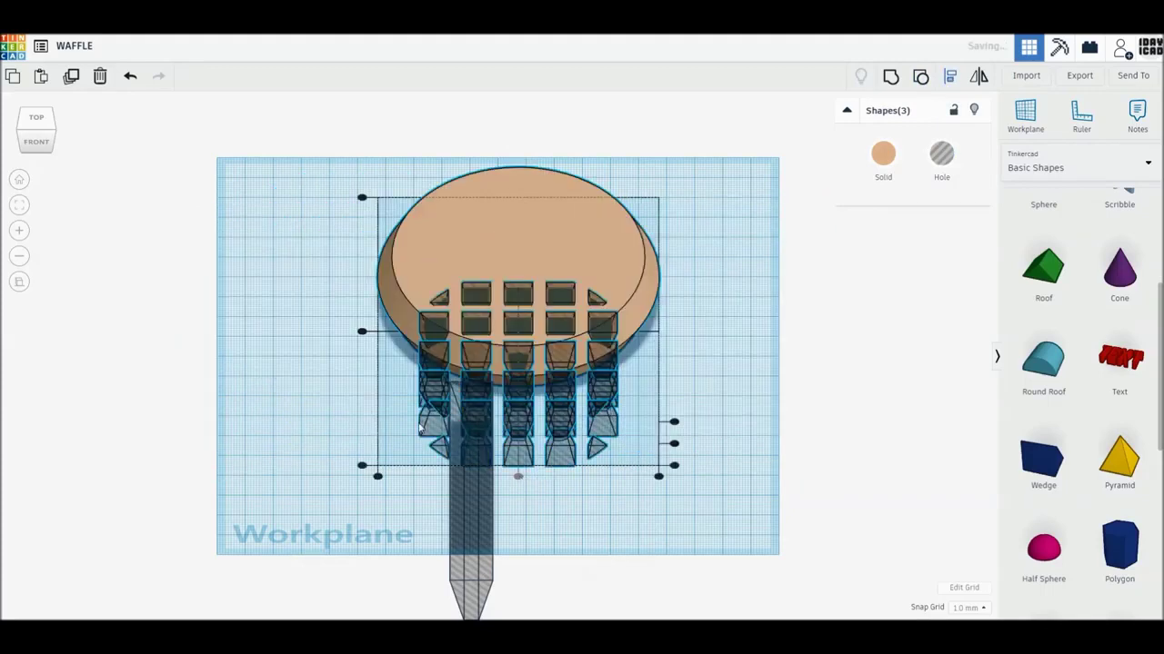
{"action": "left_click", "coordinate": [361, 333]}
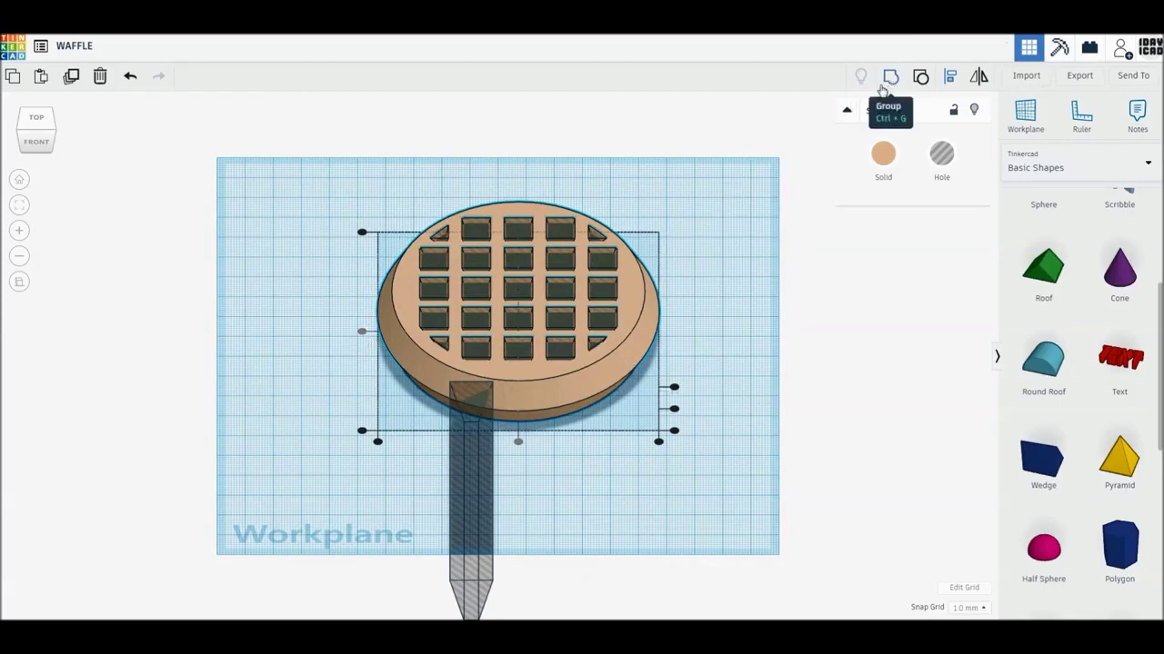
{"action": "left_click", "coordinate": [732, 236]}
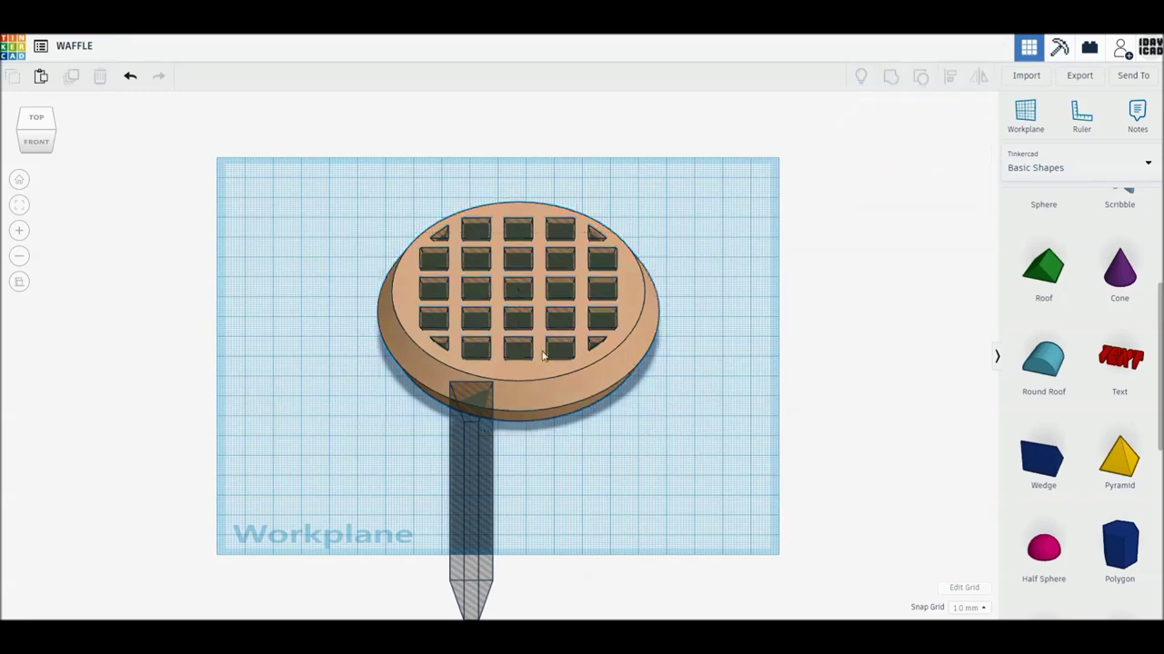
- Move the waffle disc away from the hole grid and nudge the grid down 1 mm
{"action": "left_click_drag", "start_coordinate": [557, 356], "coordinate": [374, 355]}
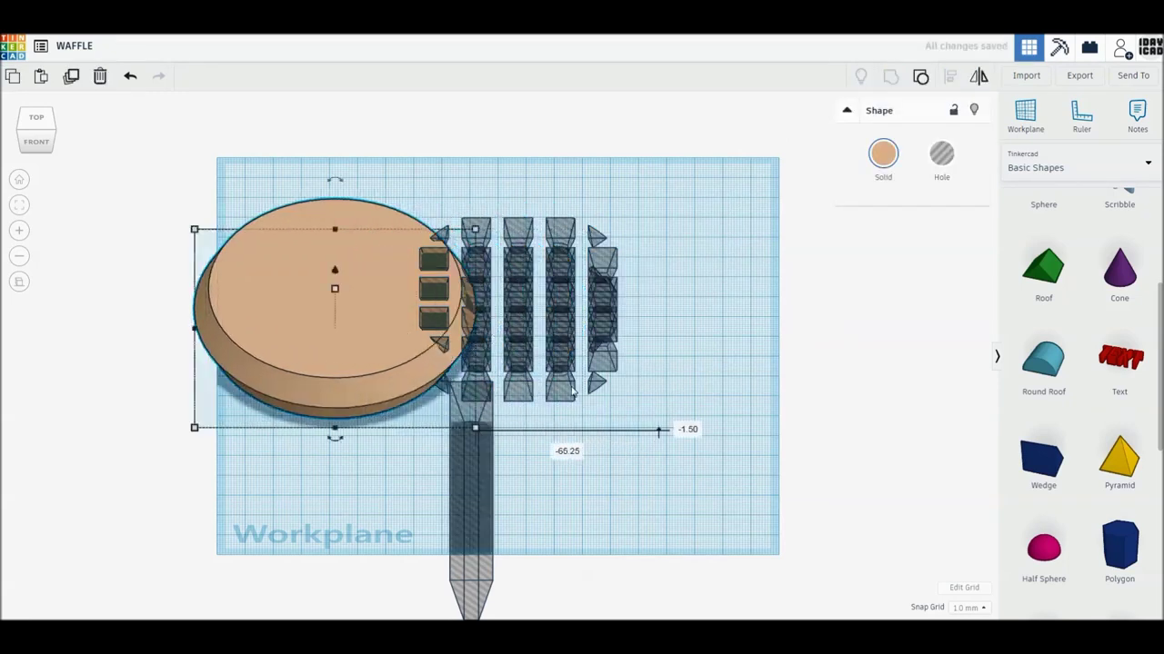
{"action": "right_click_drag", "start_coordinate": [573, 391], "coordinate": [565, 378]}
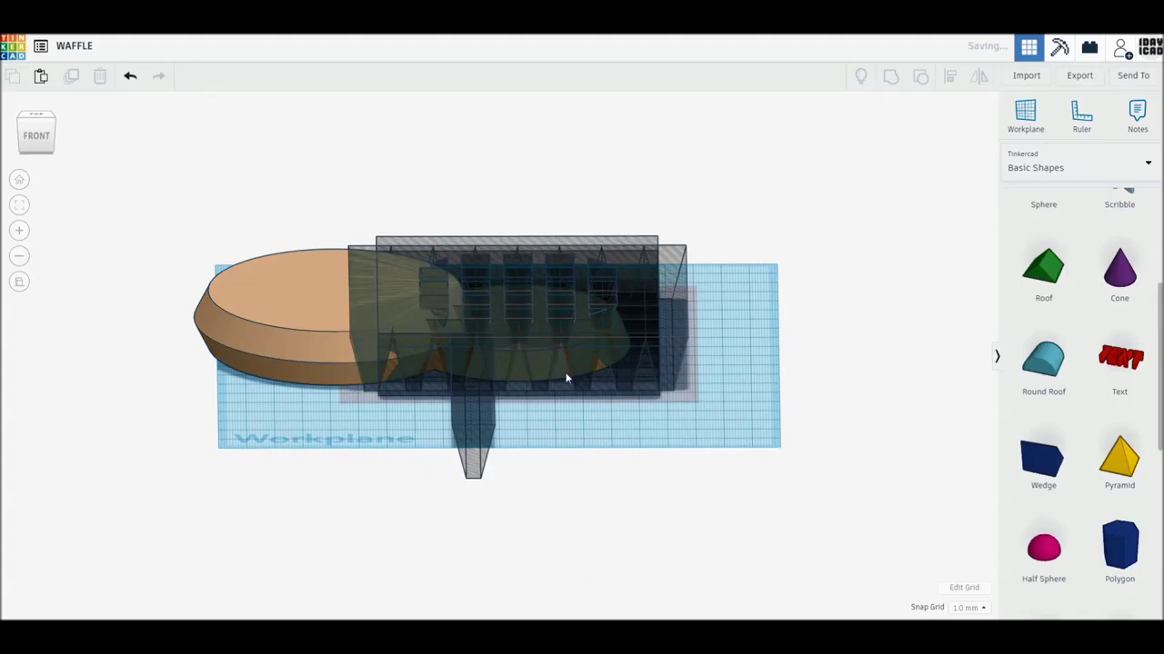
{"action": "scroll", "coordinate": [557, 383], "scroll_direction": "up", "scroll_amount": 2}
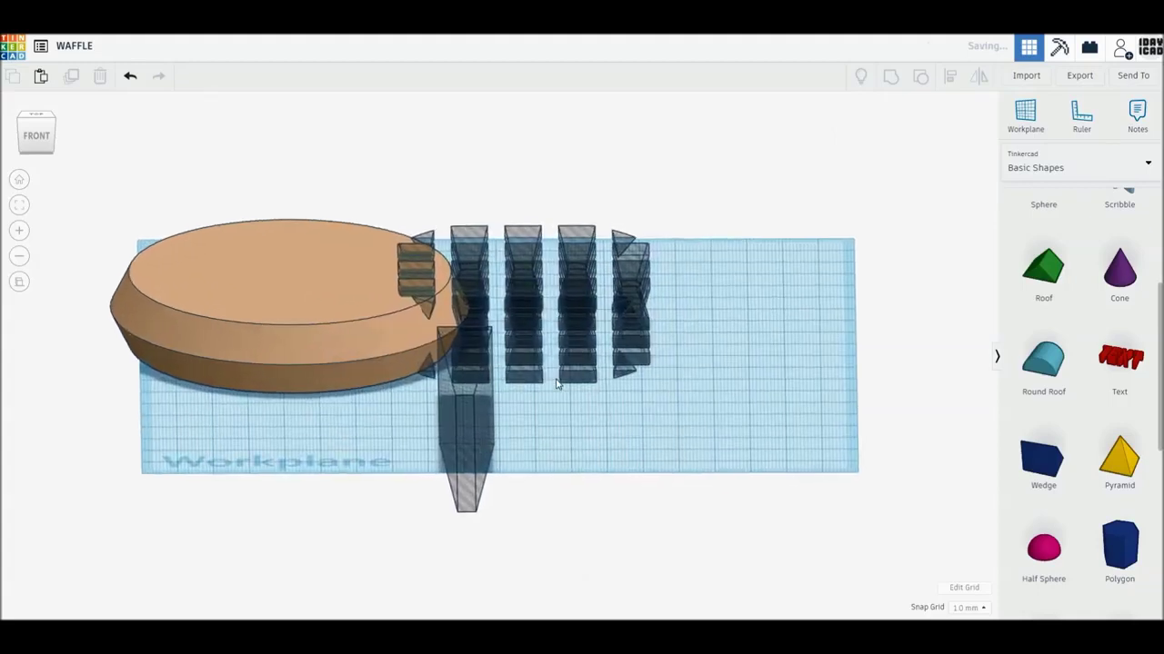
{"action": "left_click", "coordinate": [542, 382]}
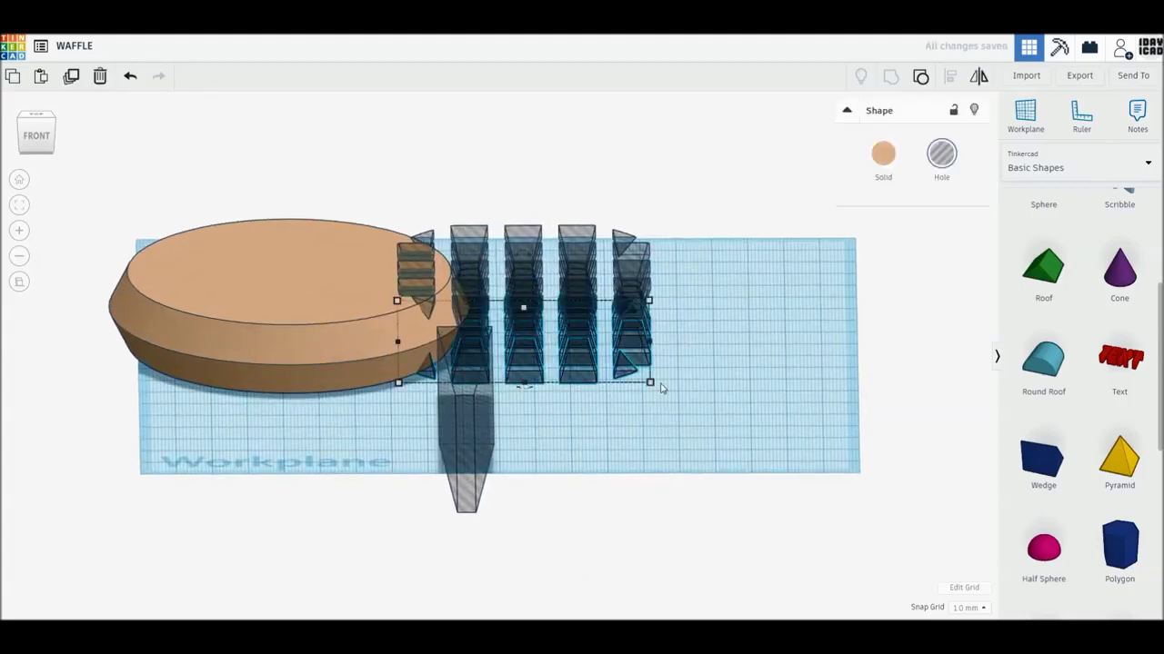
{"action": "left_click", "coordinate": [525, 239]}
{"action": "key", "text": "Down"}
{"action": "key", "text": "Down"}
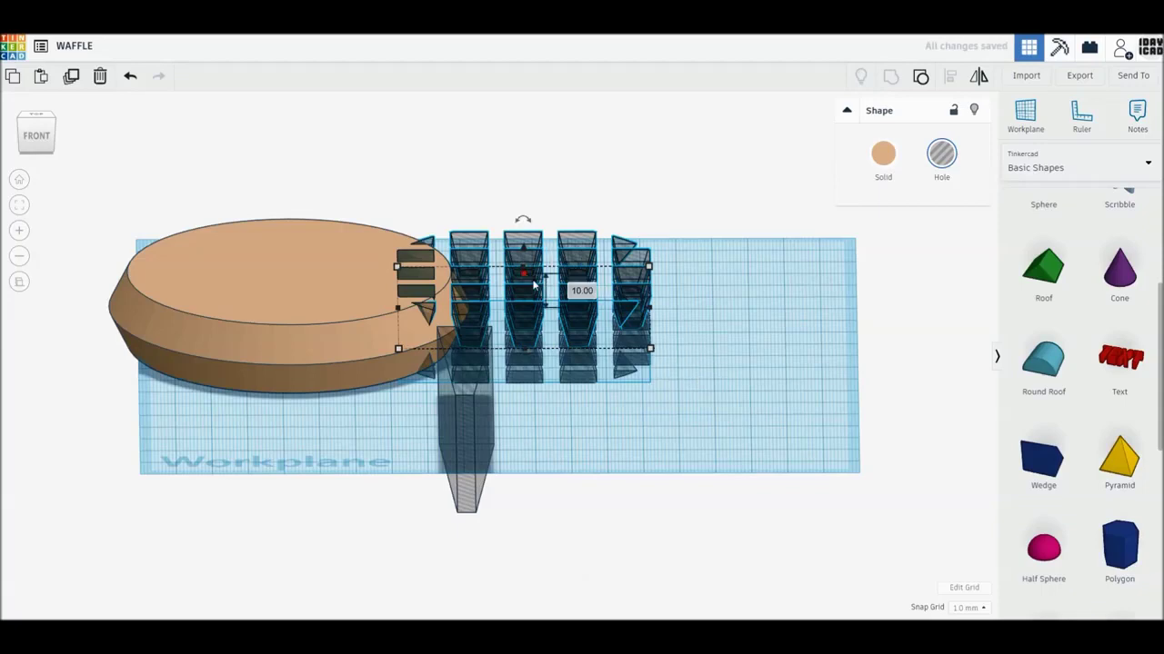
{"action": "left_click", "coordinate": [820, 366]}
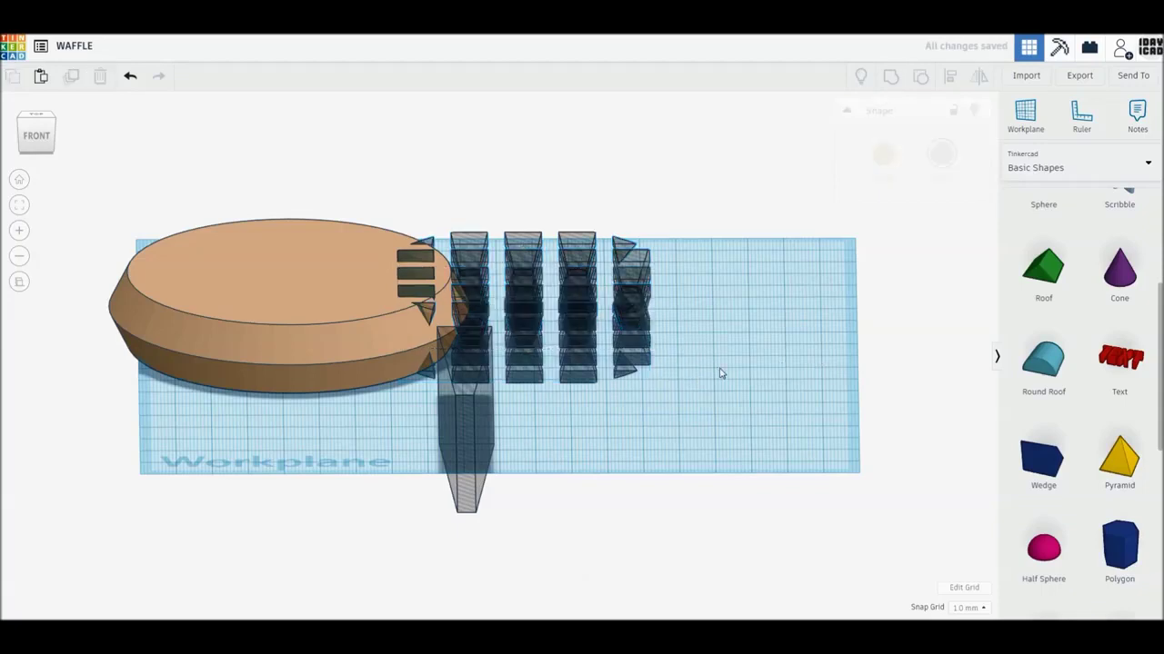
- Duplicate the hole grid beside the original and set both grids to 8 mm tall
{"action": "left_click", "coordinate": [573, 242]}
{"action": "key", "text": "ctrl+d"}
{"action": "key", "text": "shift+Right"}
{"action": "key", "text": "shift+Right"}
{"action": "key", "text": "shift+Right"}
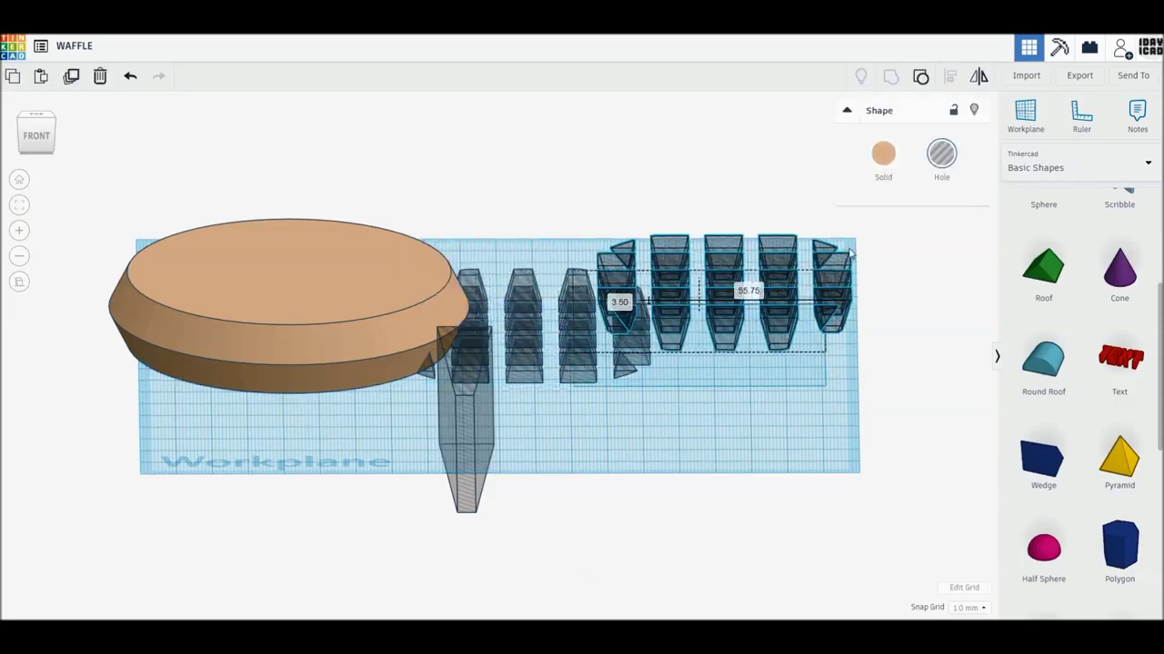
{"action": "left_click", "coordinate": [512, 313]}
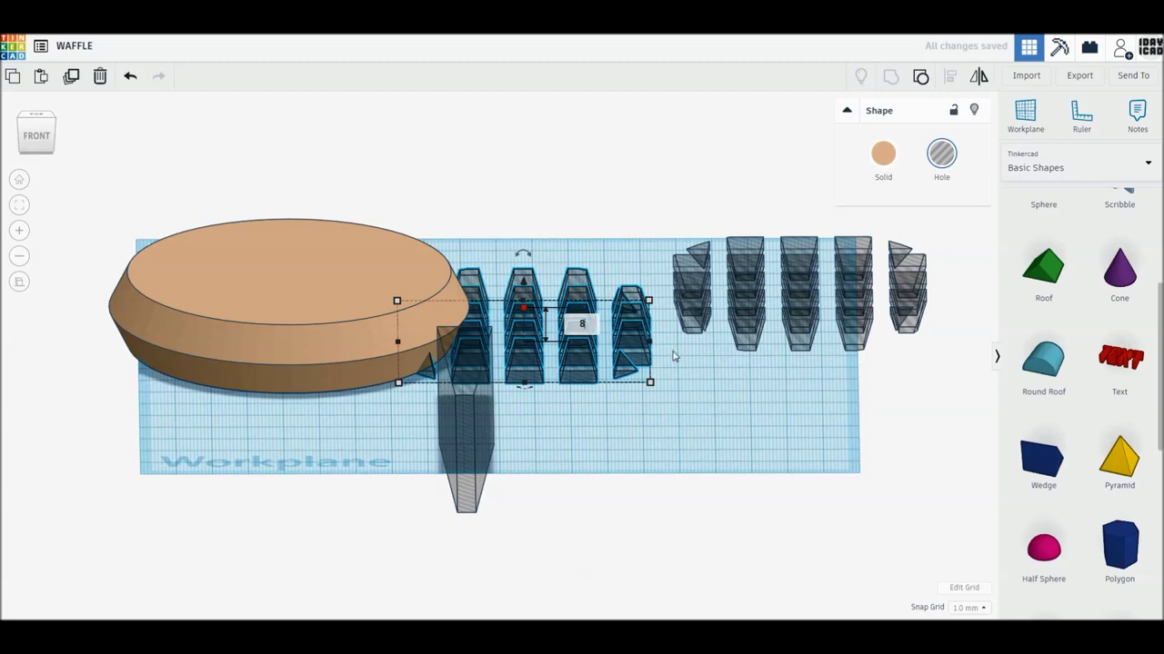
{"action": "type", "text": "8"}
{"action": "key", "text": "Return"}
{"action": "left_click", "coordinate": [806, 316]}
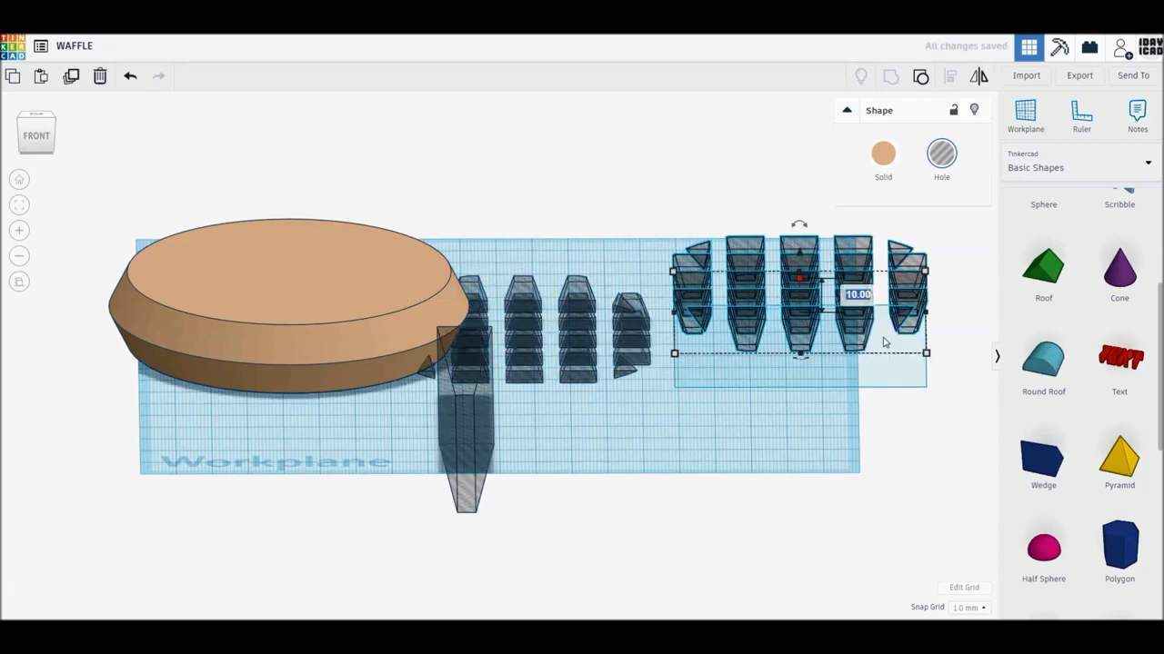
{"action": "type", "text": "8"}
{"action": "key", "text": "Return"}
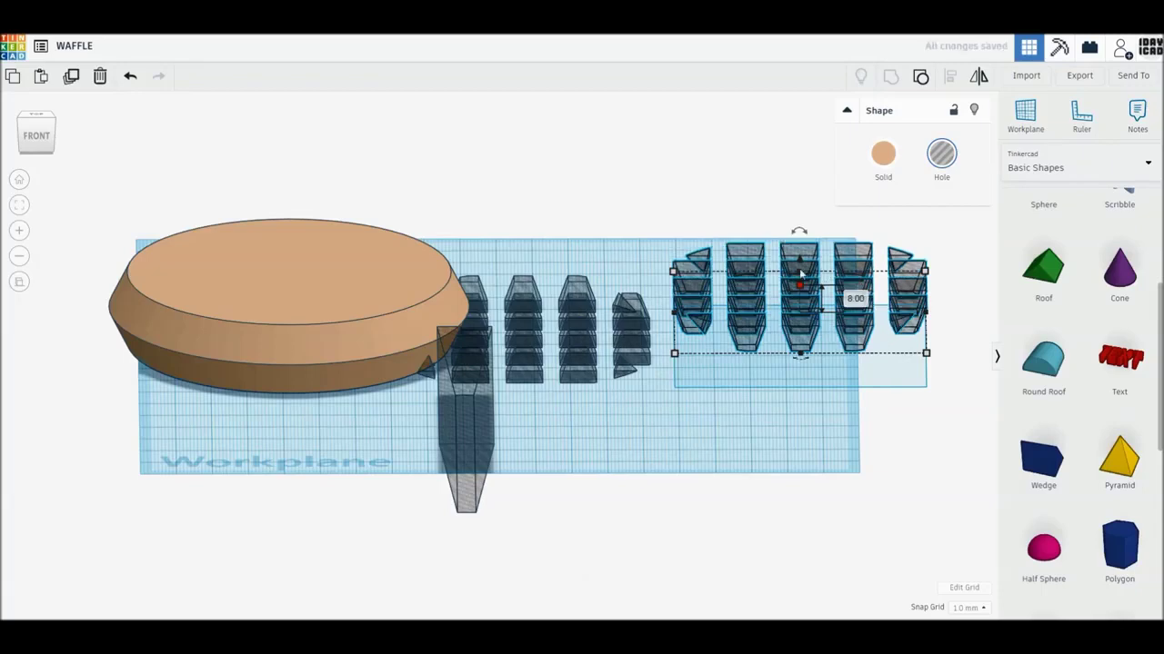
- Raise the copied hole grid to 13 mm above the workplane
{"action": "left_click_drag", "start_coordinate": [800, 264], "coordinate": [801, 262]}
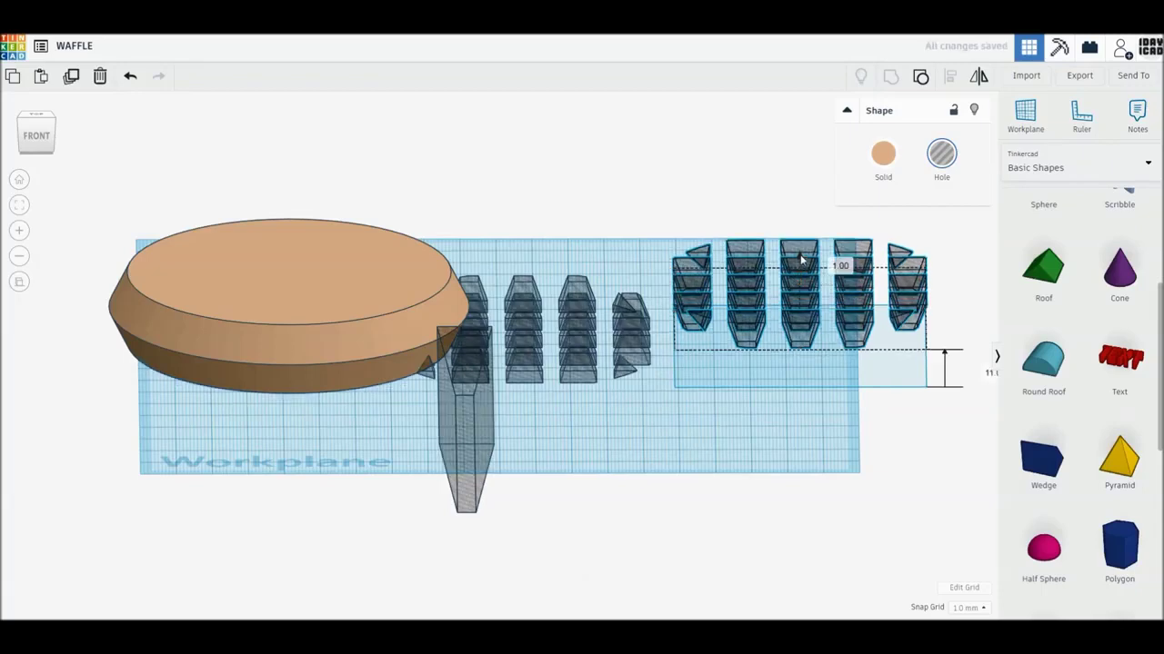
{"action": "key", "text": "ctrl+Up"}
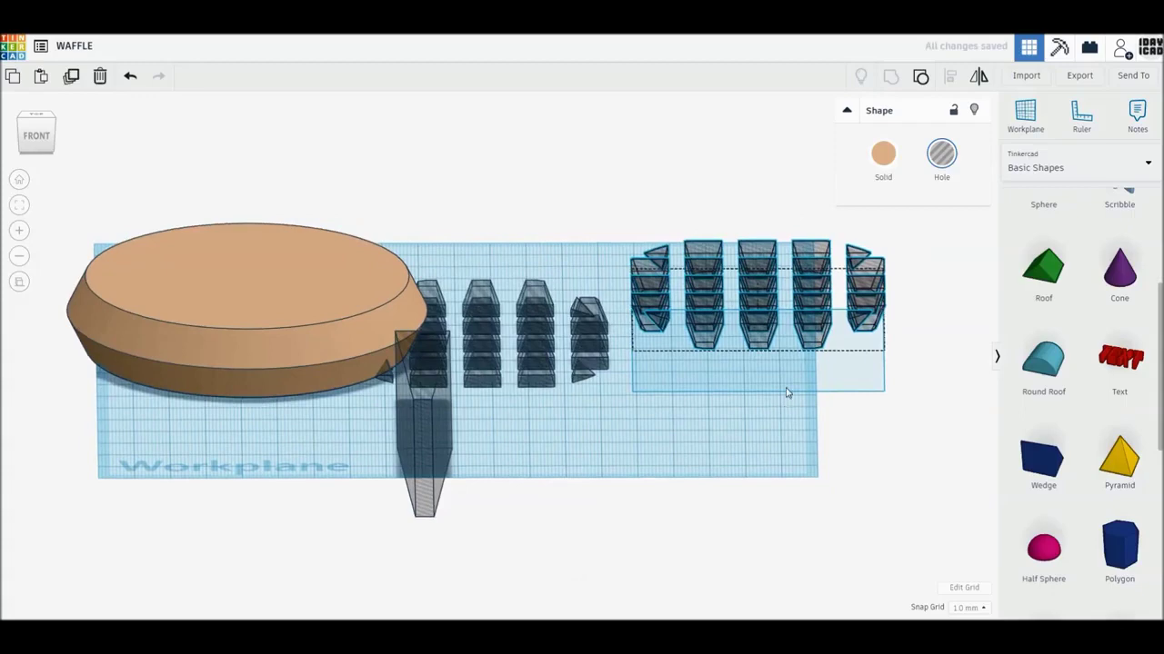
{"action": "left_click_drag", "start_coordinate": [757, 262], "coordinate": [759, 261]}
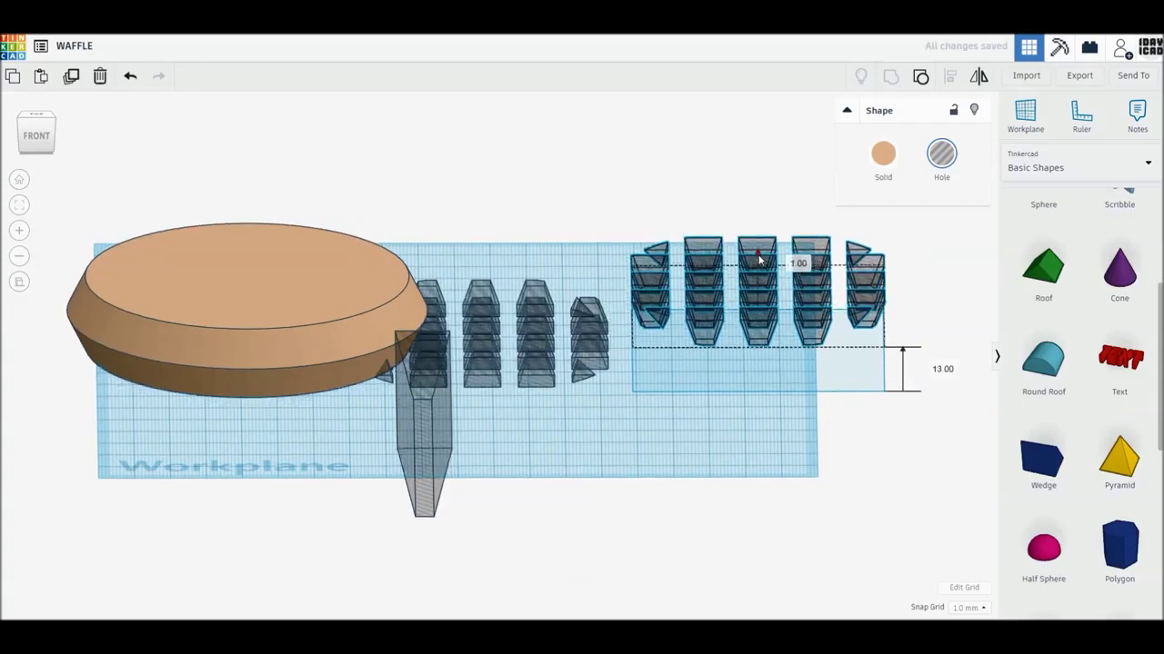
{"action": "right_click_drag", "start_coordinate": [733, 506], "coordinate": [733, 522]}
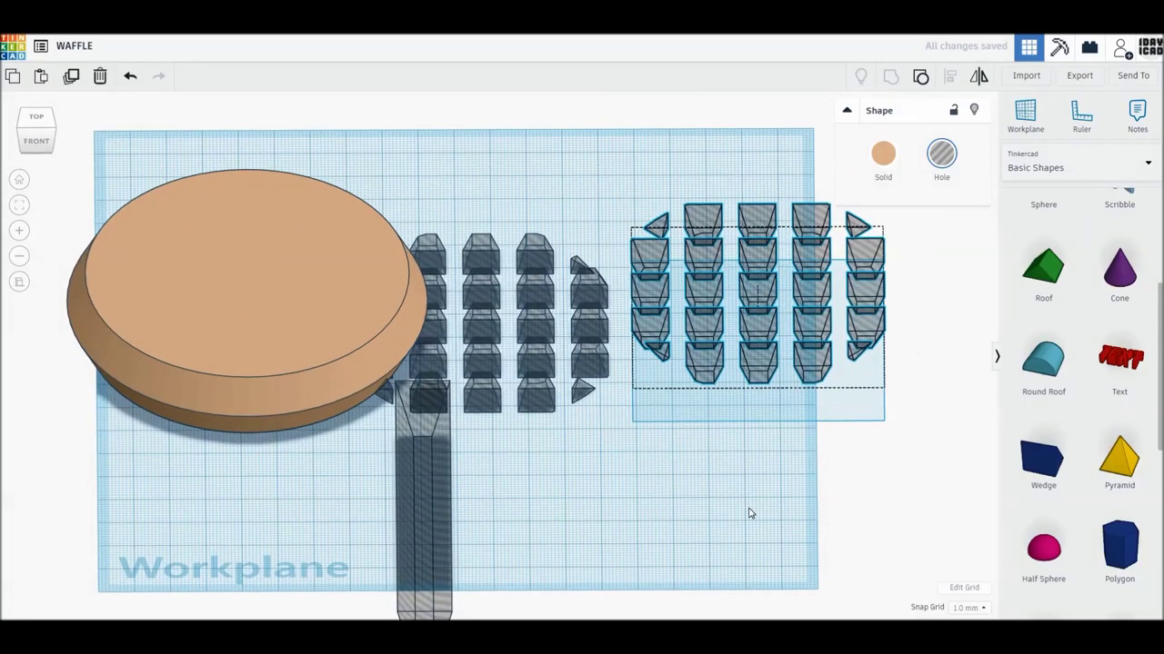
- Centre the disc and both hole grids on each other on both axes, then group them
{"action": "key", "text": "ctrl+a"}
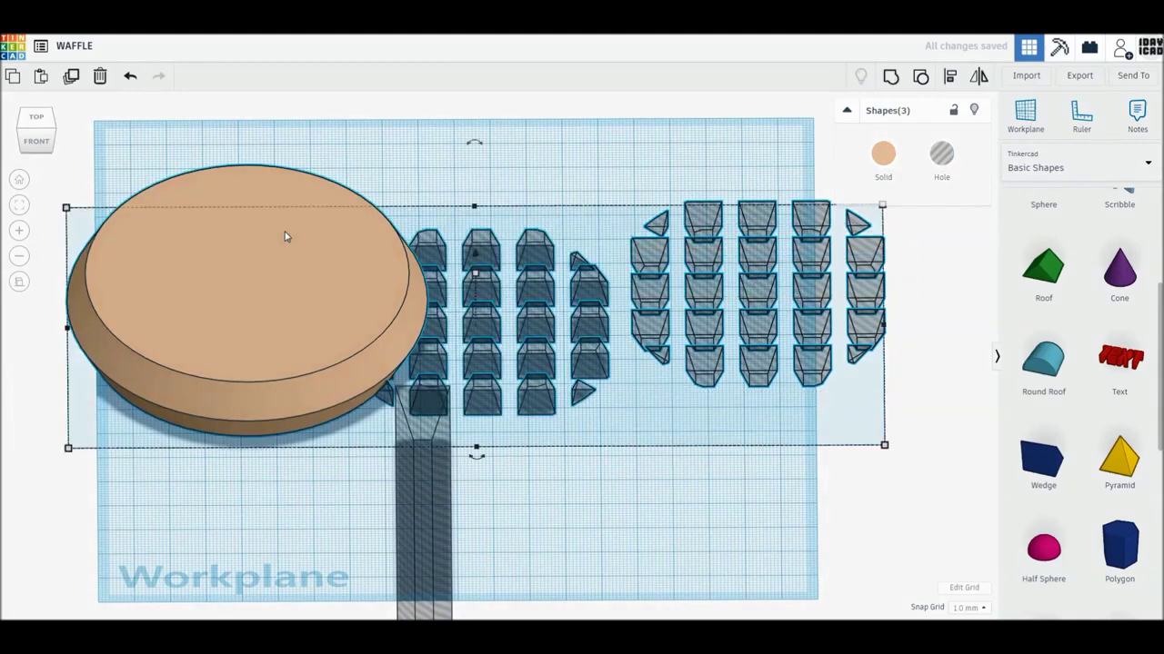
{"action": "left_click", "coordinate": [950, 82]}
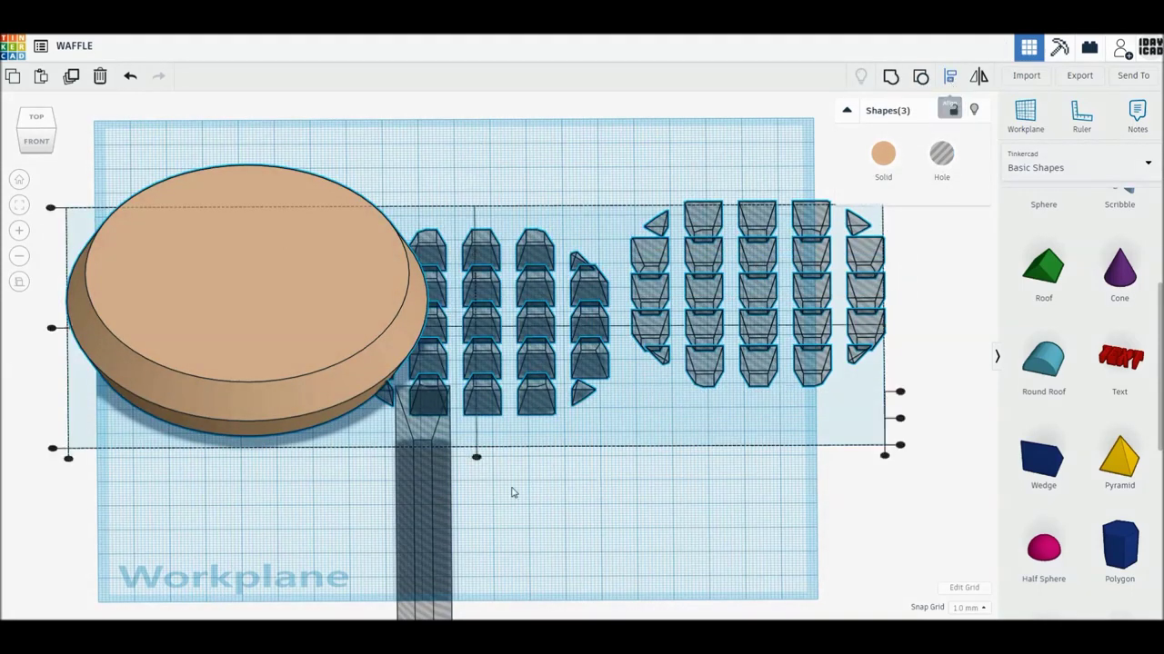
{"action": "left_click", "coordinate": [476, 458]}
{"action": "left_click", "coordinate": [280, 329]}
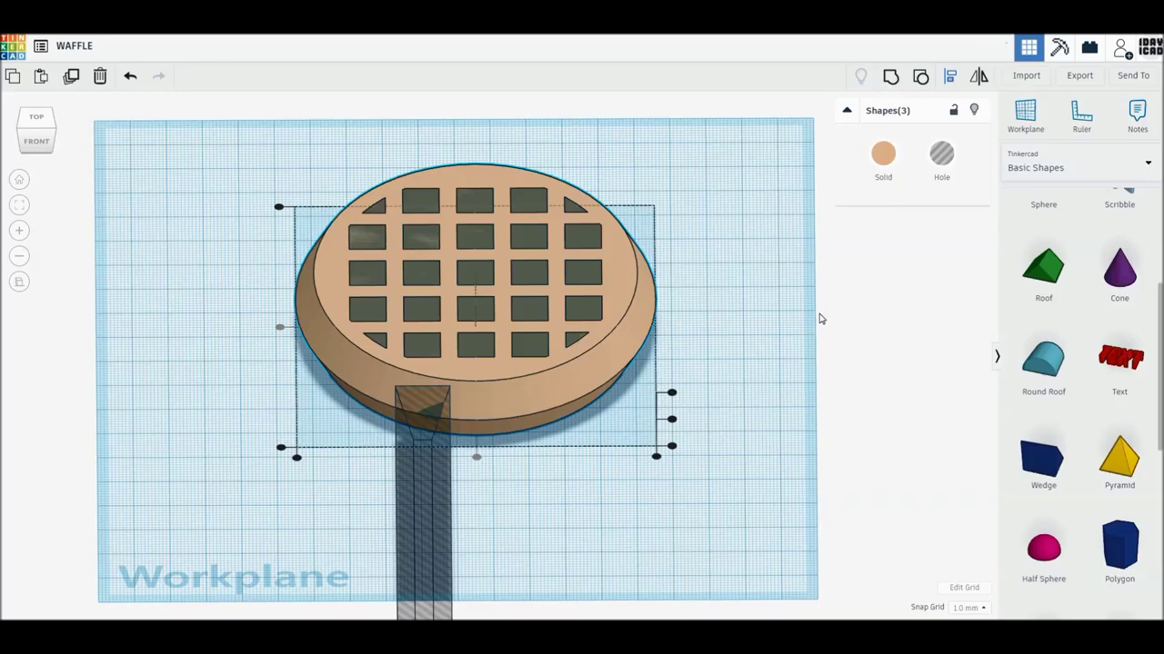
{"action": "left_click", "coordinate": [891, 78]}
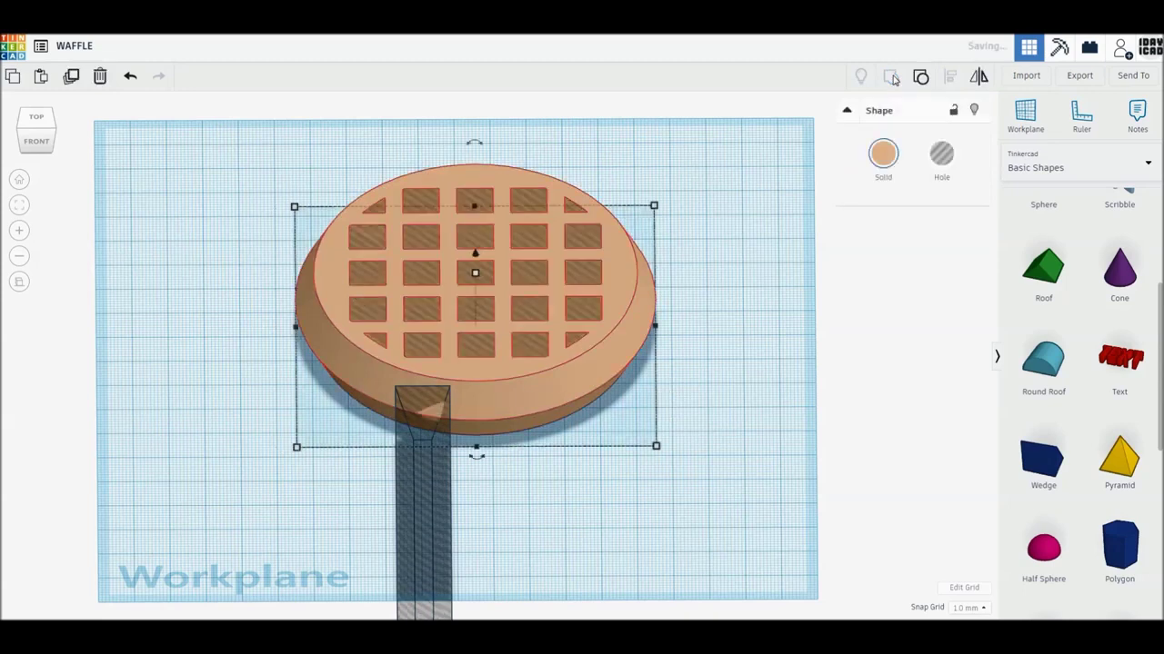
{"action": "left_click", "coordinate": [738, 327]}
{"action": "mouse_move", "coordinate": [766, 426]}
{"action": "right_mouse_down"}
{"action": "mouse_move", "coordinate": [703, 324]}
{"action": "mouse_move", "coordinate": [725, 383]}
{"action": "mouse_move", "coordinate": [740, 381]}
{"action": "right_mouse_up"}
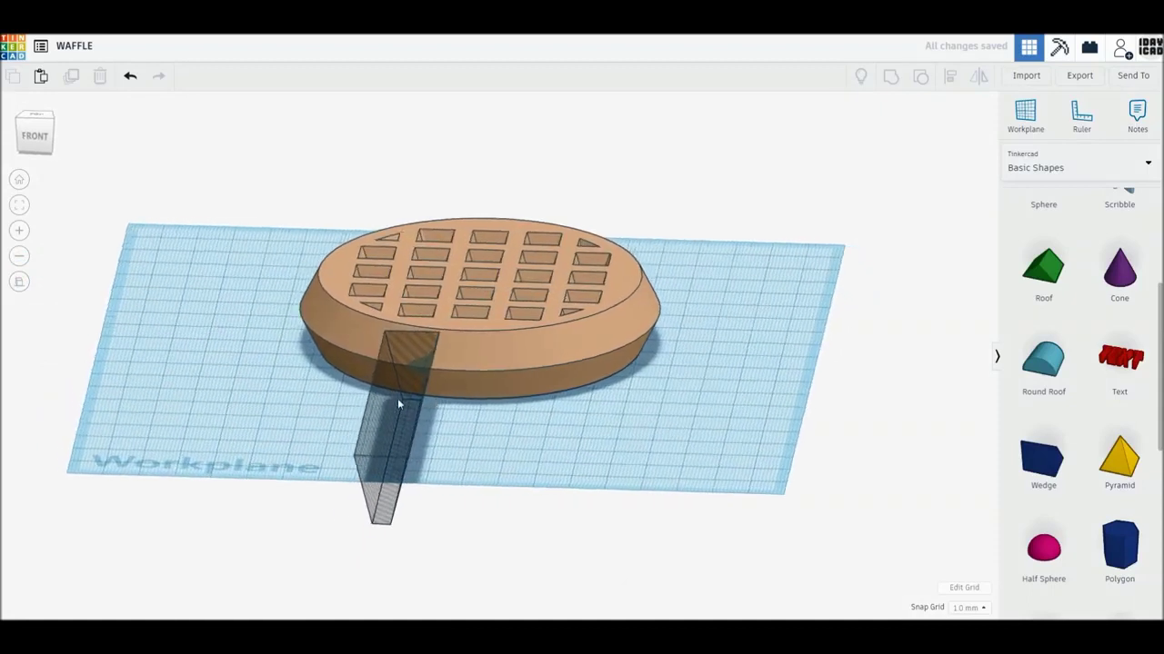
- Try moving, resizing to 1 mm and mirroring the box hole, then undo those changes
{"action": "left_click", "coordinate": [398, 398]}
{"action": "left_click_drag", "start_coordinate": [394, 362], "coordinate": [394, 349]}
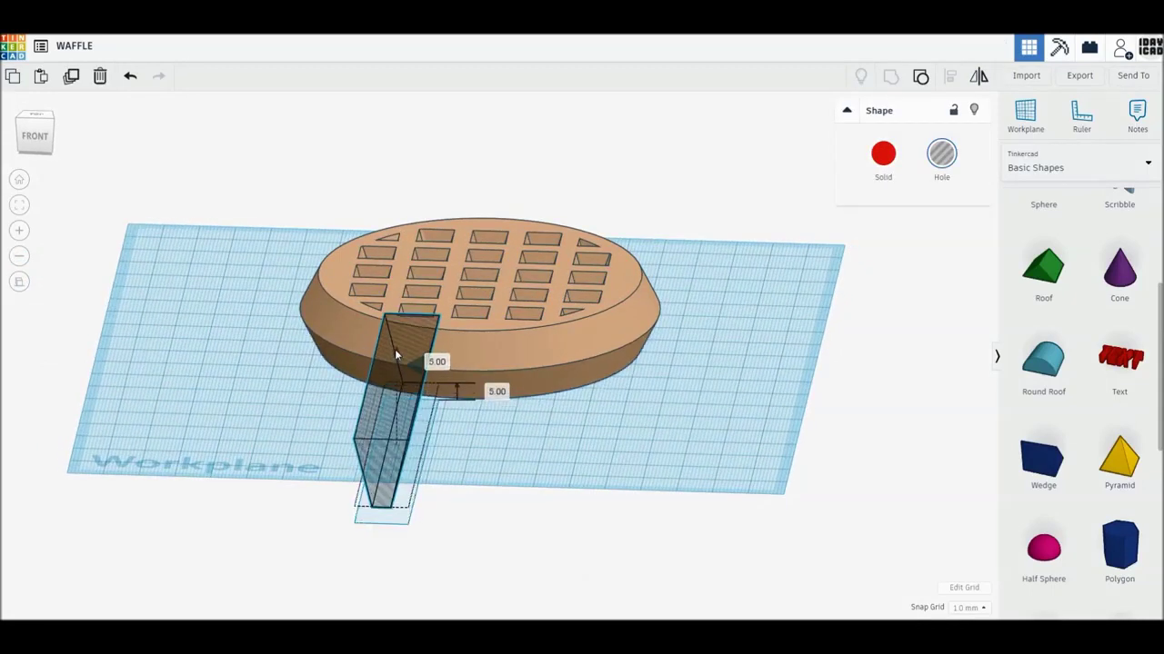
{"action": "left_click", "coordinate": [491, 393]}
{"action": "type", "text": "1"}
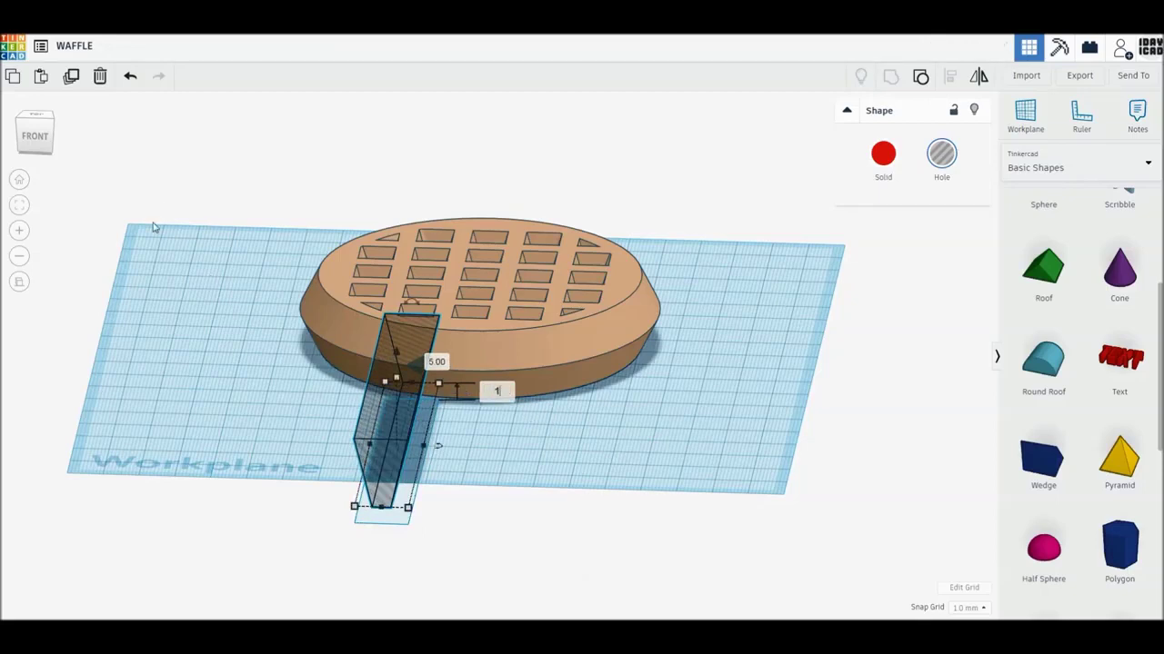
{"action": "key", "text": "Return"}
{"action": "left_click", "coordinate": [130, 78]}
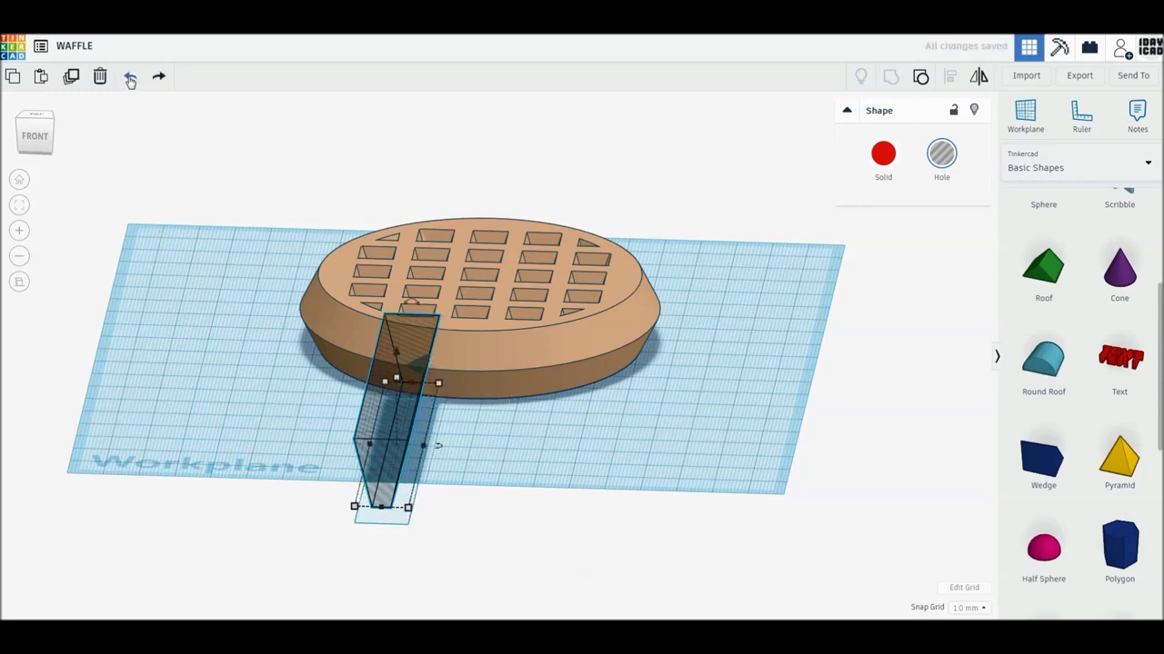
{"action": "left_click", "coordinate": [130, 78]}
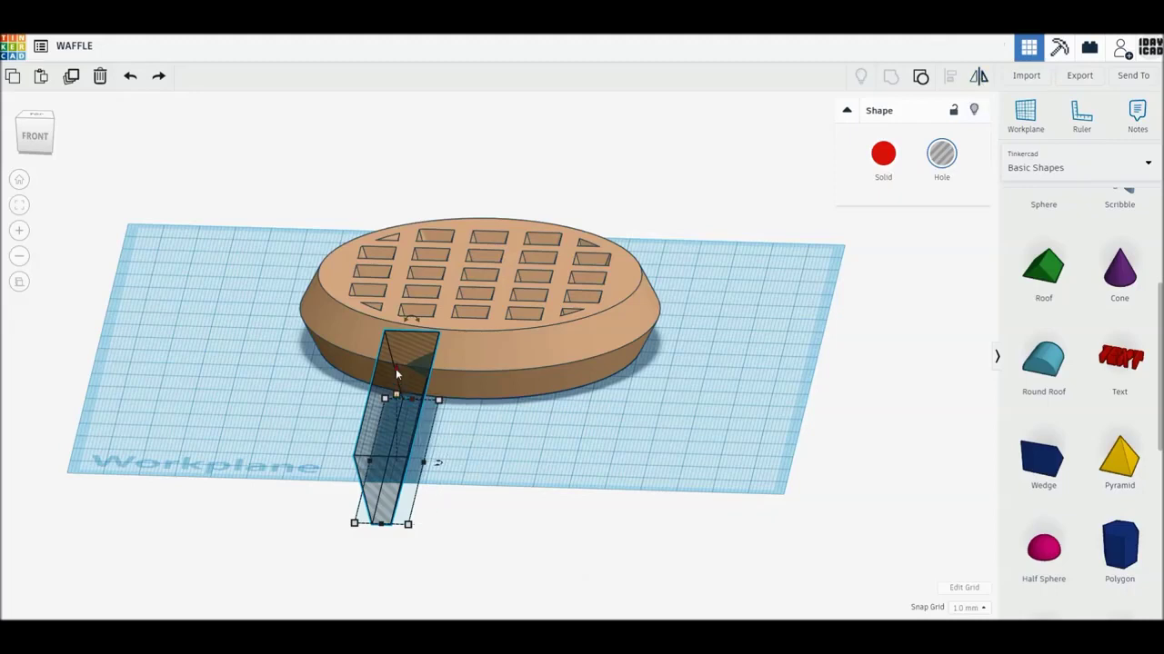
{"action": "left_click", "coordinate": [980, 78]}
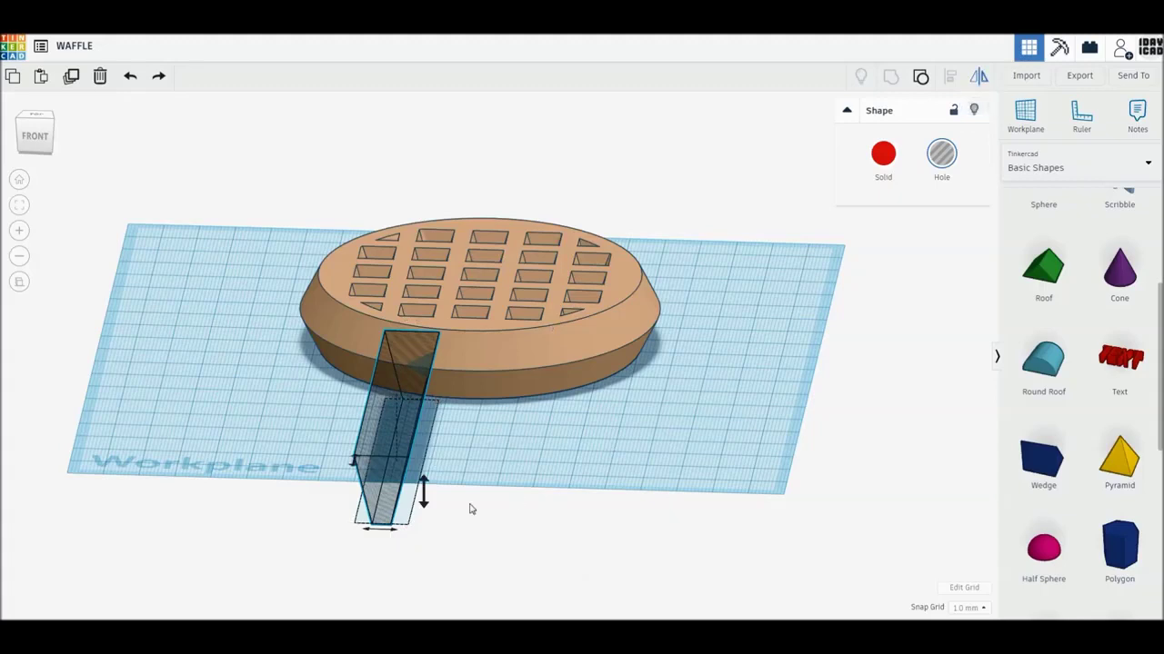
{"action": "left_click", "coordinate": [424, 505]}
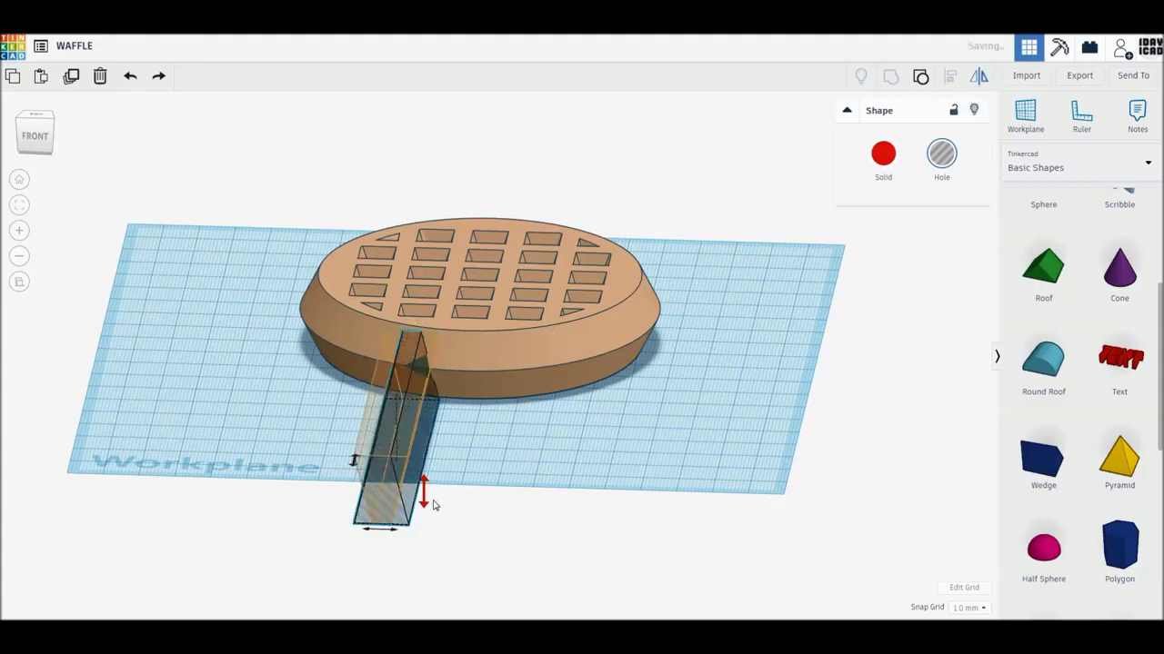
{"action": "left_click", "coordinate": [482, 482]}
{"action": "left_click", "coordinate": [405, 444]}
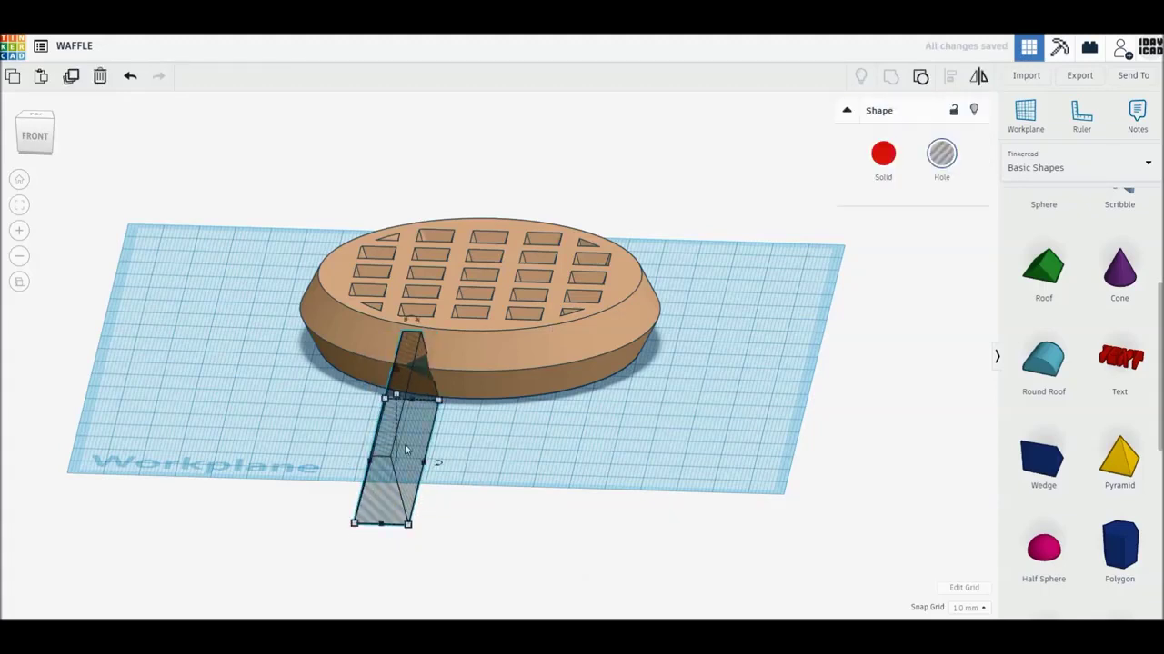
{"action": "left_click", "coordinate": [130, 75]}
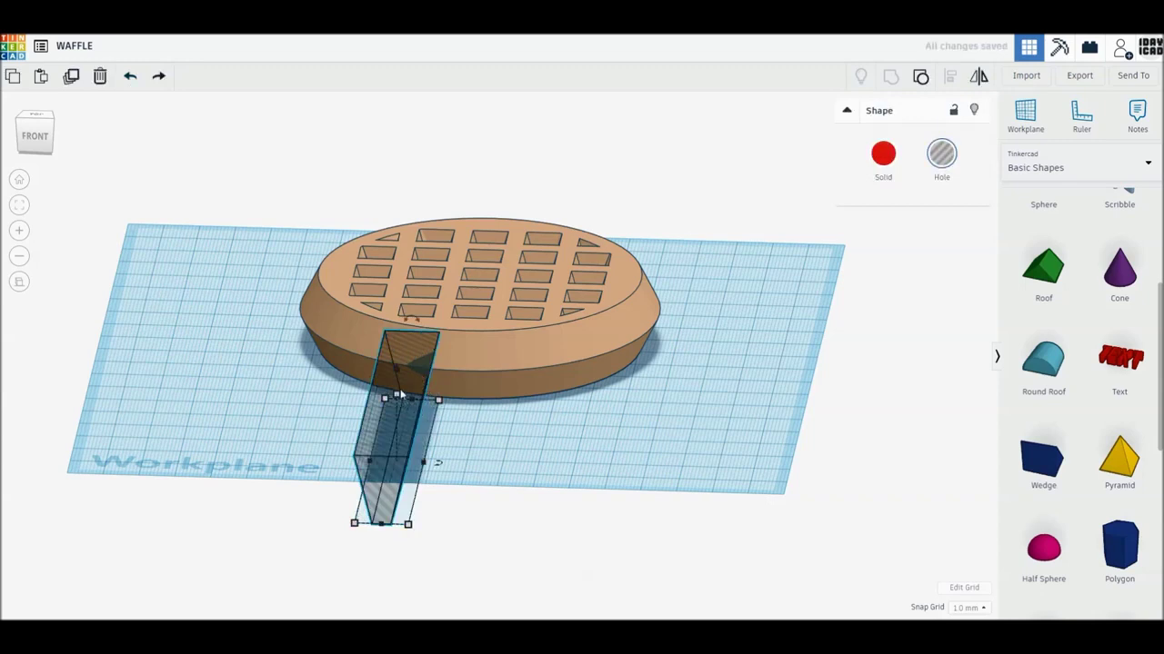
- Place the box hole against the waffle's front edge and set it to 11.5 mm
{"action": "left_click_drag", "start_coordinate": [396, 363], "coordinate": [397, 338]}
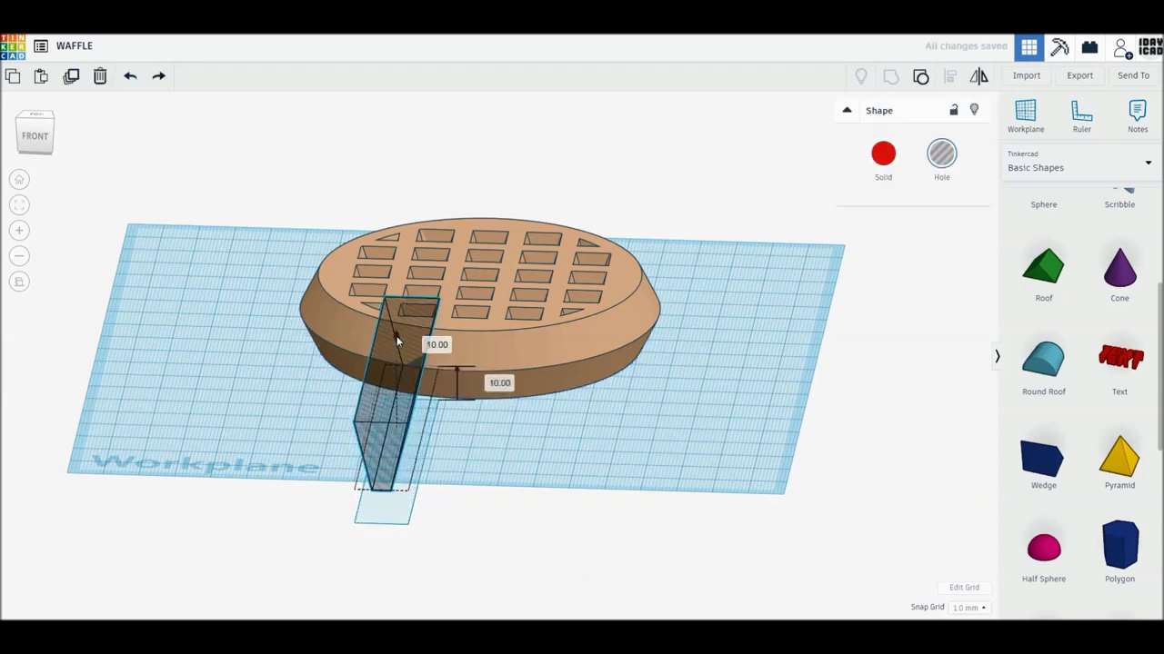
{"action": "left_click_drag", "start_coordinate": [396, 333], "coordinate": [397, 331]}
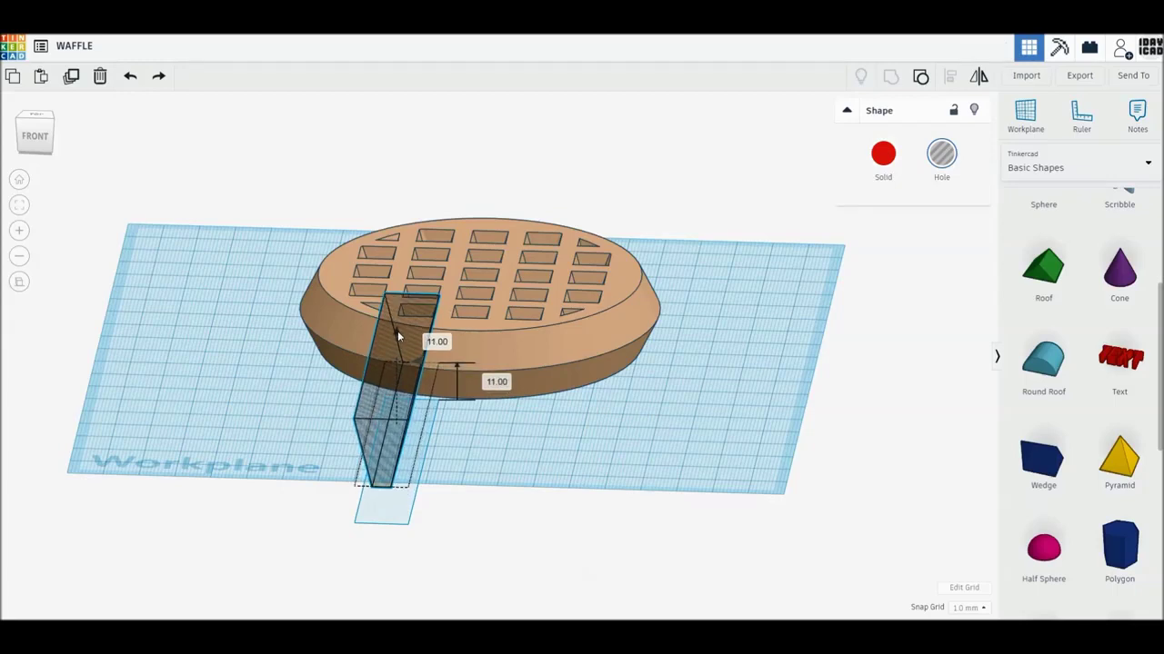
{"action": "left_click_drag", "start_coordinate": [397, 331], "coordinate": [397, 331]}
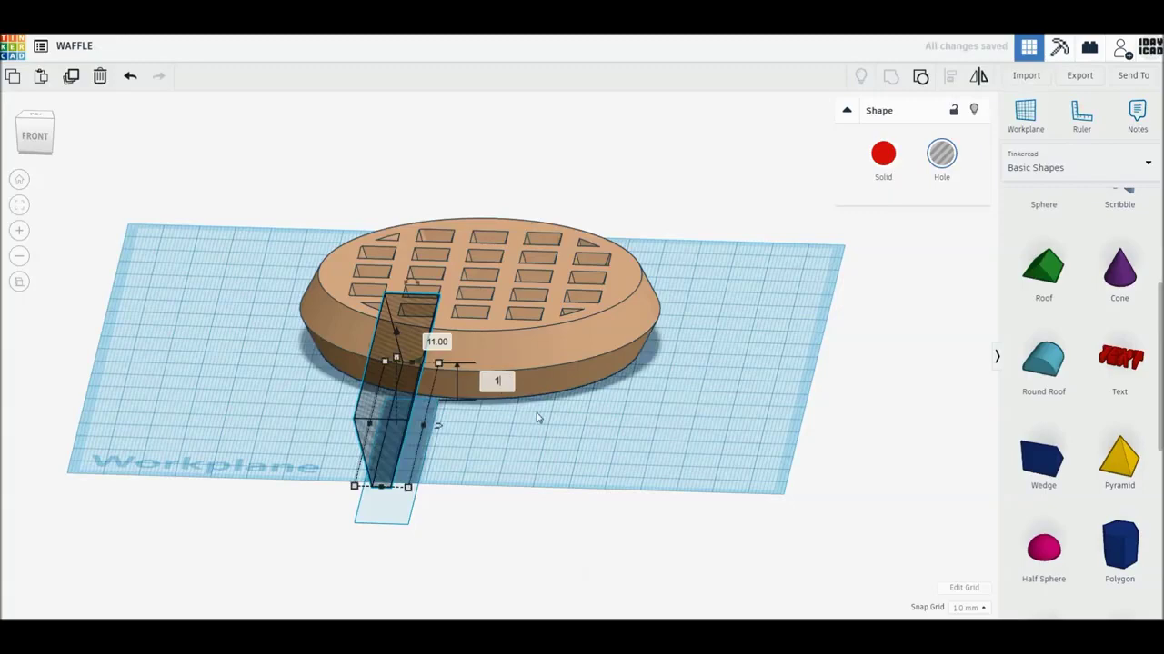
{"action": "type", "text": "1.5"}
{"action": "key", "text": "Return"}
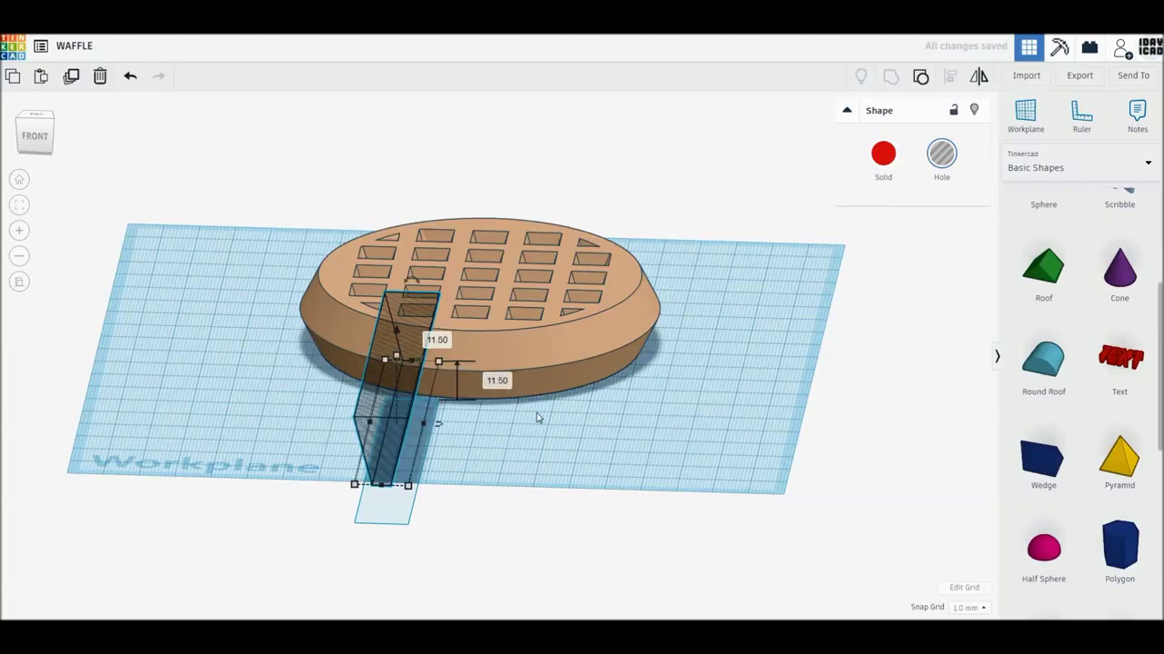
{"action": "left_click", "coordinate": [35, 118]}
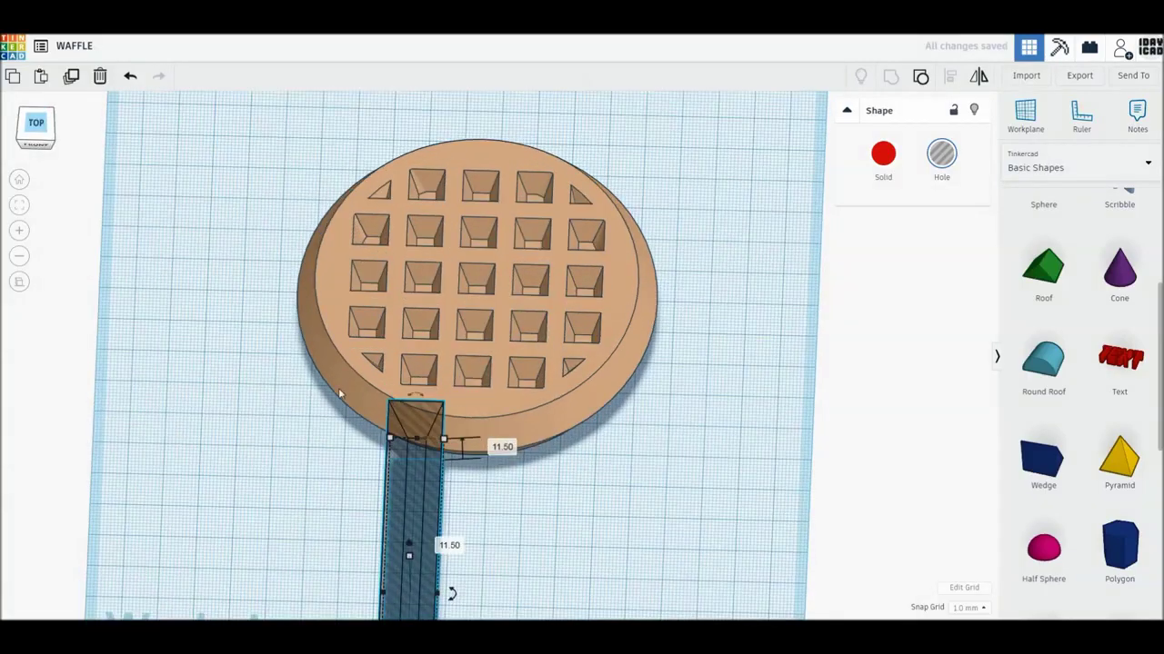
- Centre the waffle and the hole bar on each other along both axes
{"action": "left_click_drag", "start_coordinate": [233, 262], "coordinate": [486, 540]}
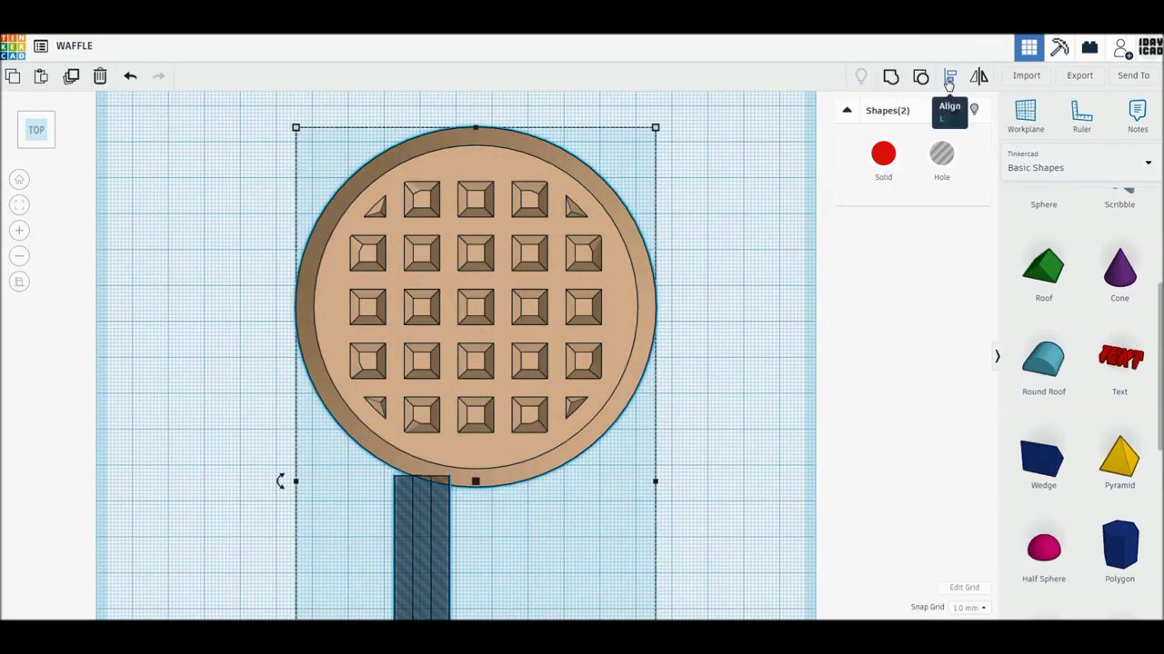
{"action": "left_click", "coordinate": [949, 80]}
{"action": "left_click", "coordinate": [475, 112]}
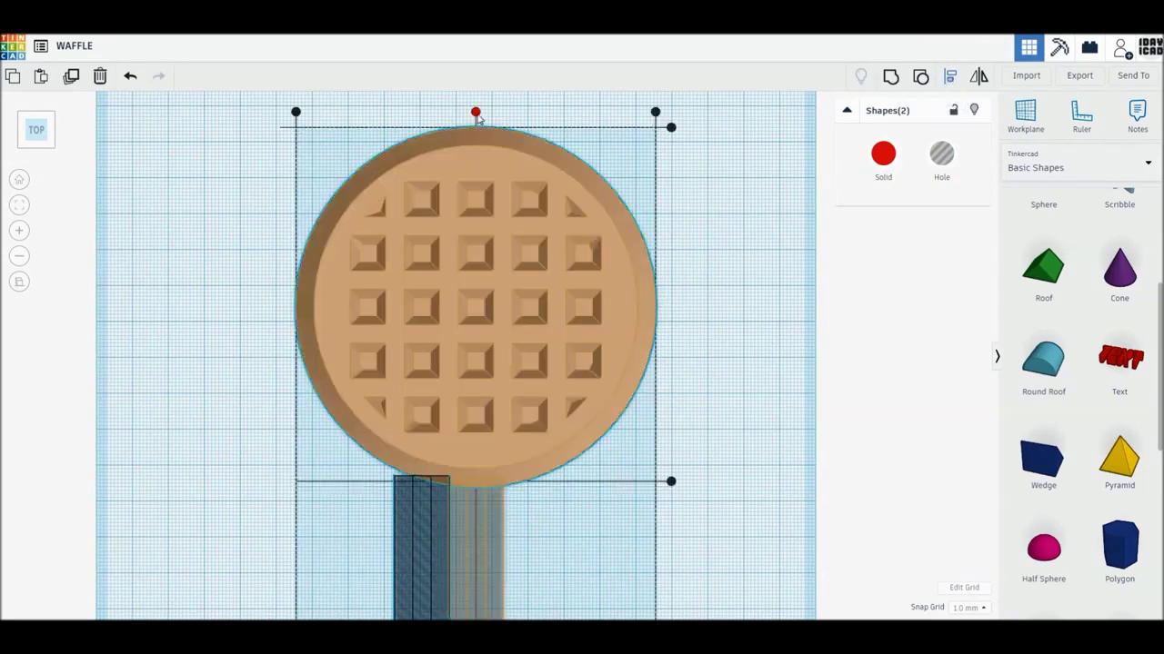
{"action": "left_click", "coordinate": [671, 482]}
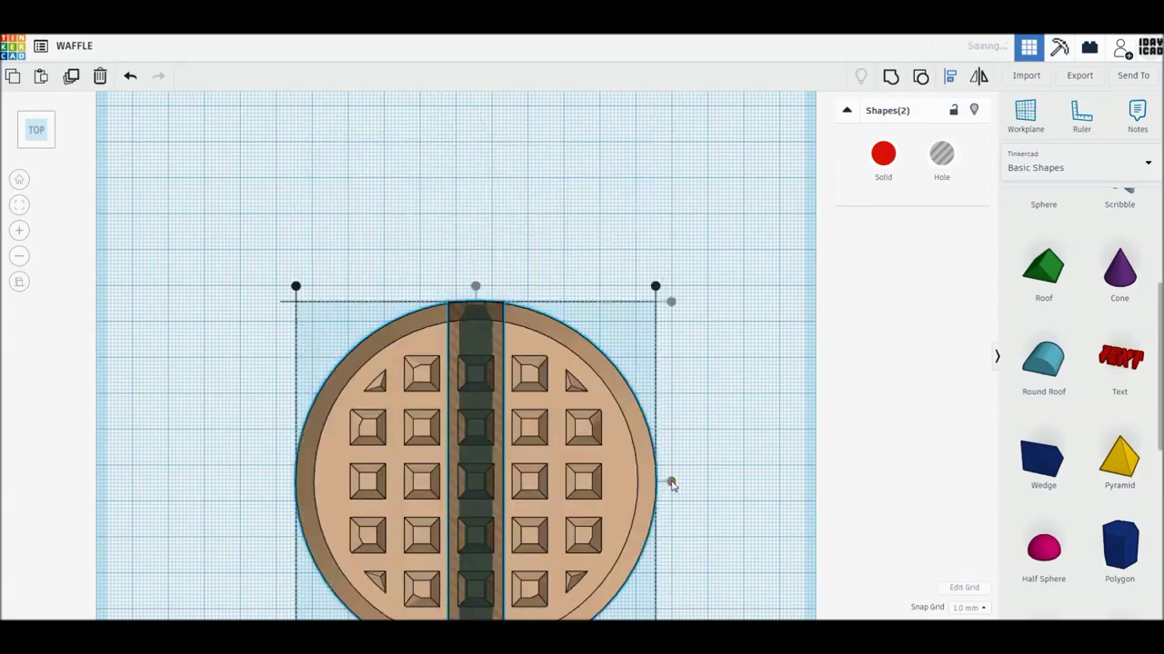
{"action": "left_click", "coordinate": [728, 477]}
{"action": "mouse_move", "coordinate": [637, 506]}
{"action": "right_mouse_down"}
{"action": "mouse_move", "coordinate": [599, 426]}
{"action": "mouse_move", "coordinate": [501, 457]}
{"action": "mouse_move", "coordinate": [504, 435]}
{"action": "right_mouse_up"}
{"action": "scroll", "coordinate": [501, 457], "scroll_direction": "up", "scroll_amount": 3}
{"action": "scroll", "coordinate": [506, 477], "scroll_direction": "up", "scroll_amount": 1}
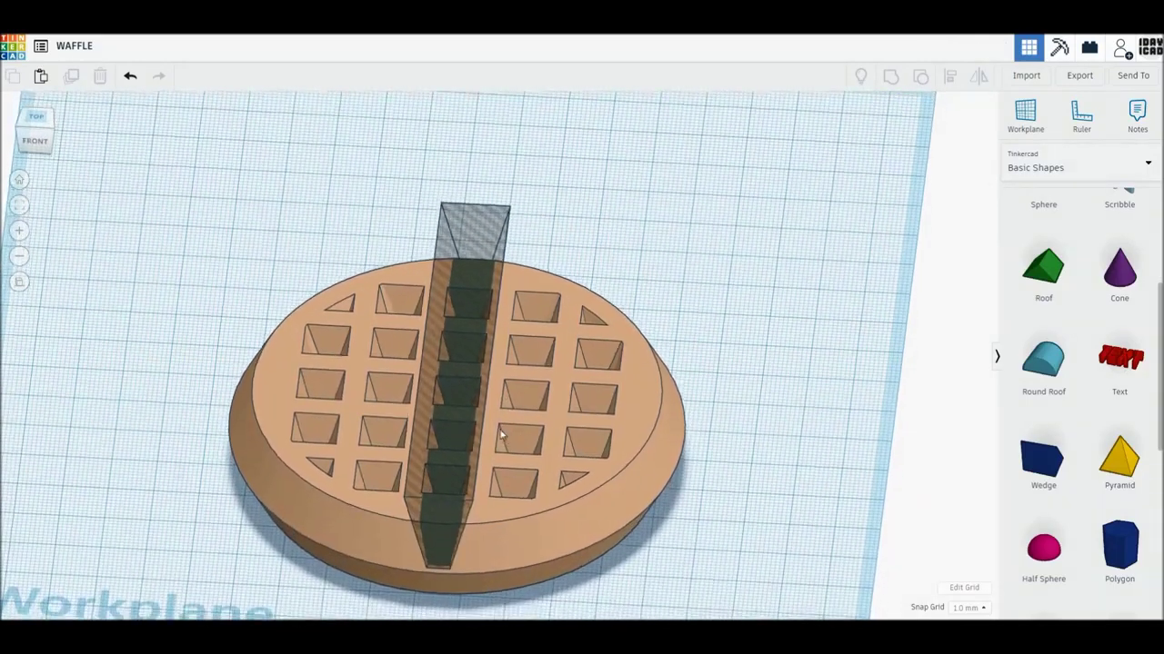
- Set the hole bar's width to 17 mm and re-centre it on the waffle
{"action": "left_click", "coordinate": [485, 417]}
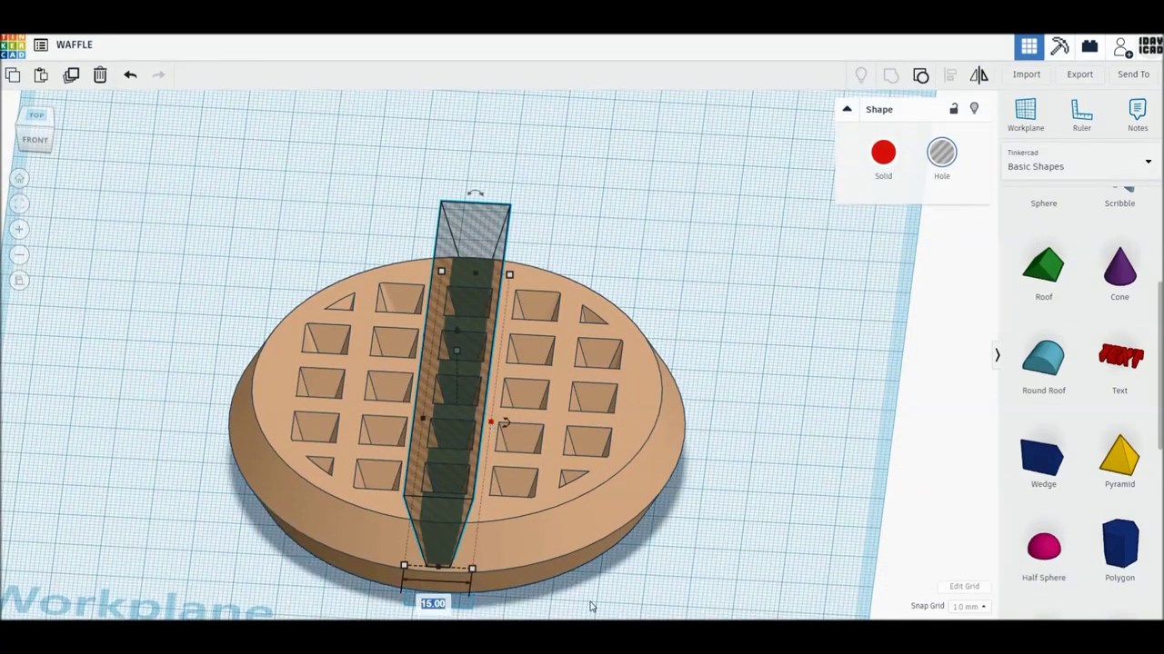
{"action": "type", "text": "17"}
{"action": "key", "text": "Return"}
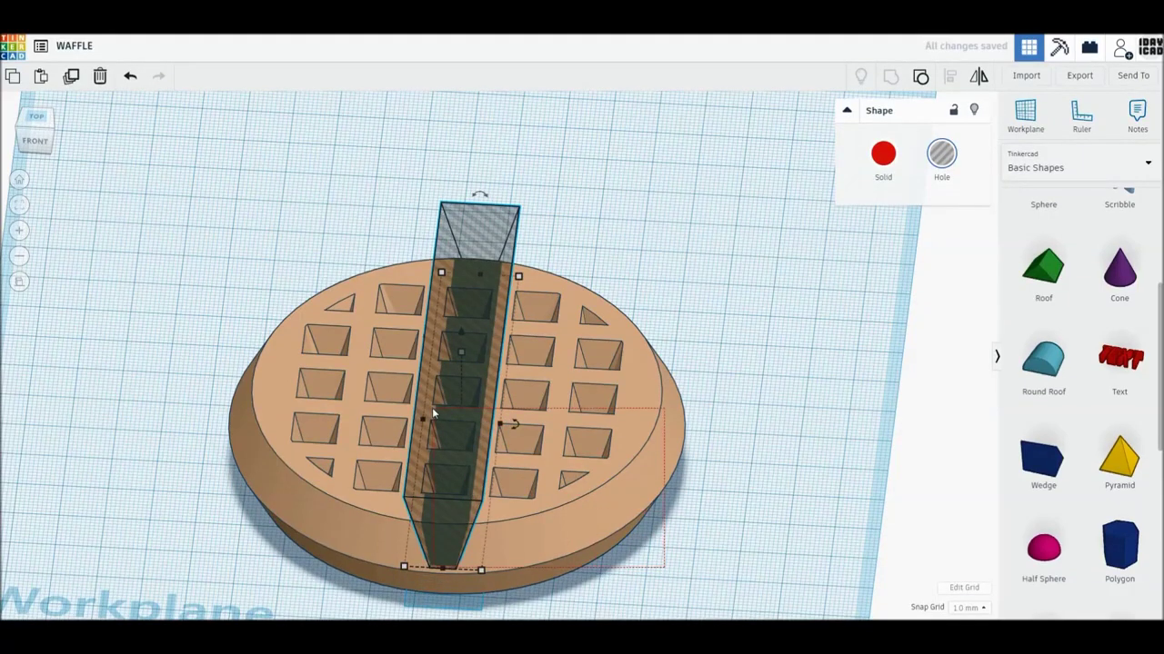
{"action": "key", "text": "ctrl+a"}
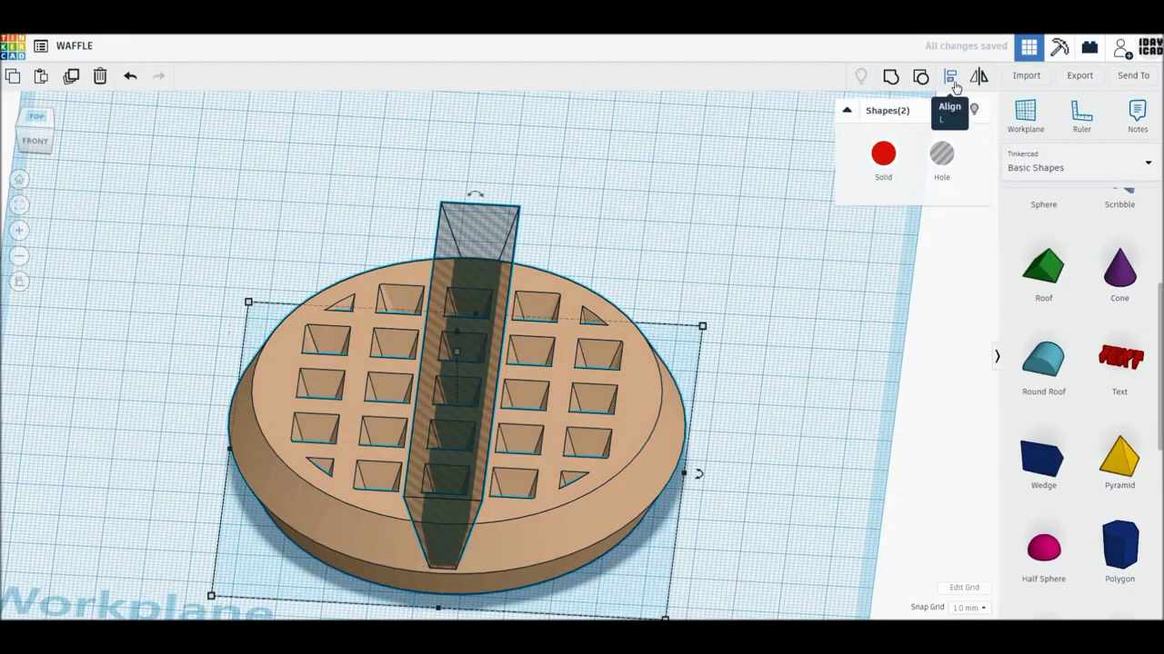
{"action": "middle_click_drag", "start_coordinate": [845, 346], "coordinate": [845, 303]}
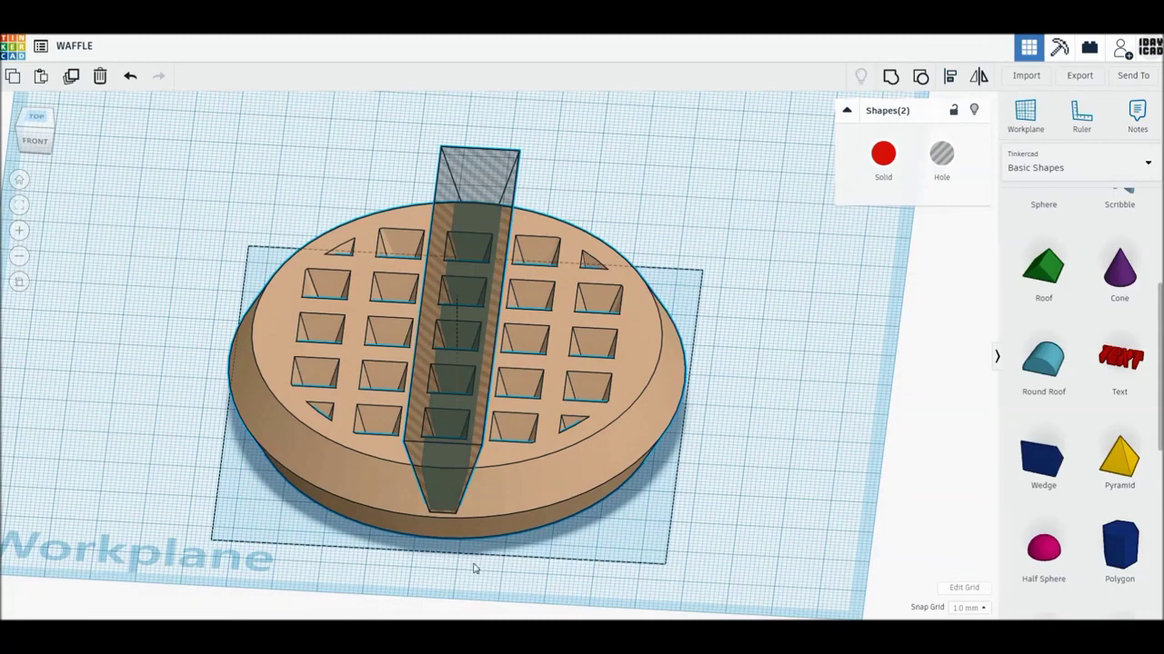
{"action": "key", "text": "l"}
{"action": "left_click", "coordinate": [436, 563]}
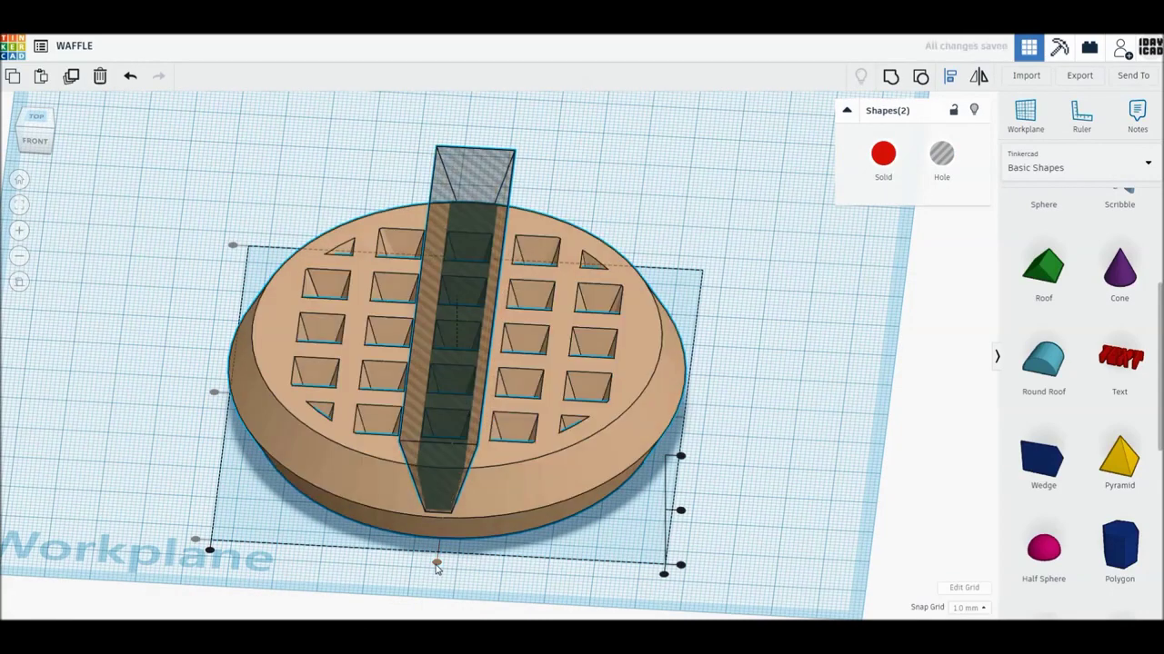
{"action": "right_click_drag", "start_coordinate": [688, 445], "coordinate": [766, 416]}
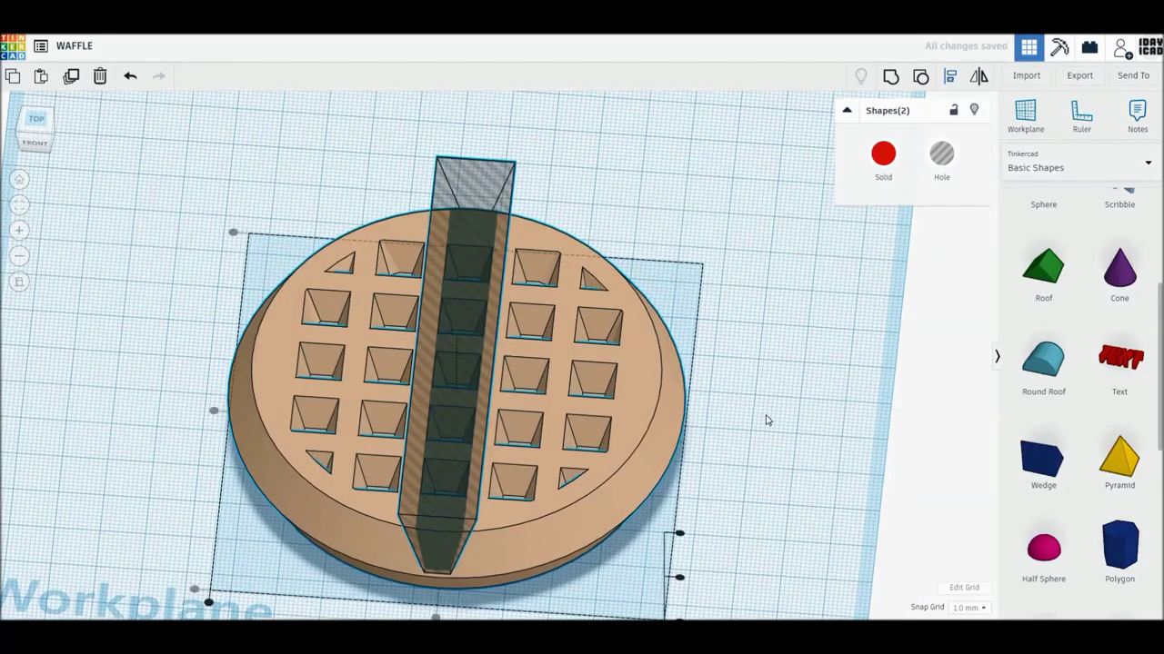
{"action": "left_click", "coordinate": [767, 419]}
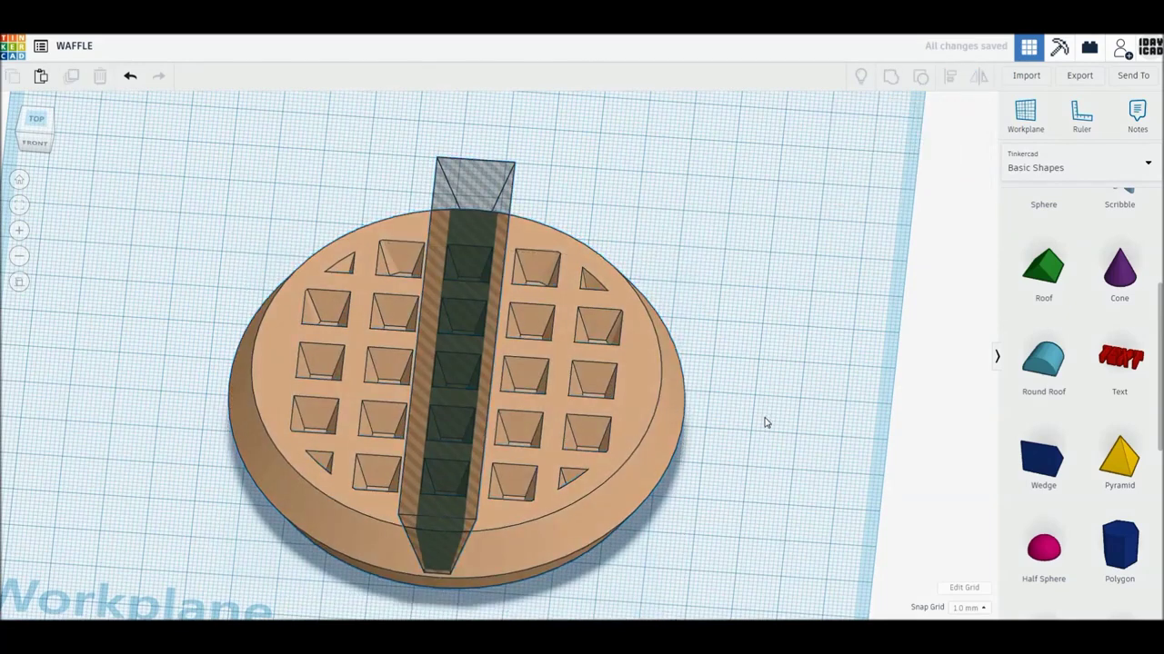
{"action": "left_click", "coordinate": [443, 433]}
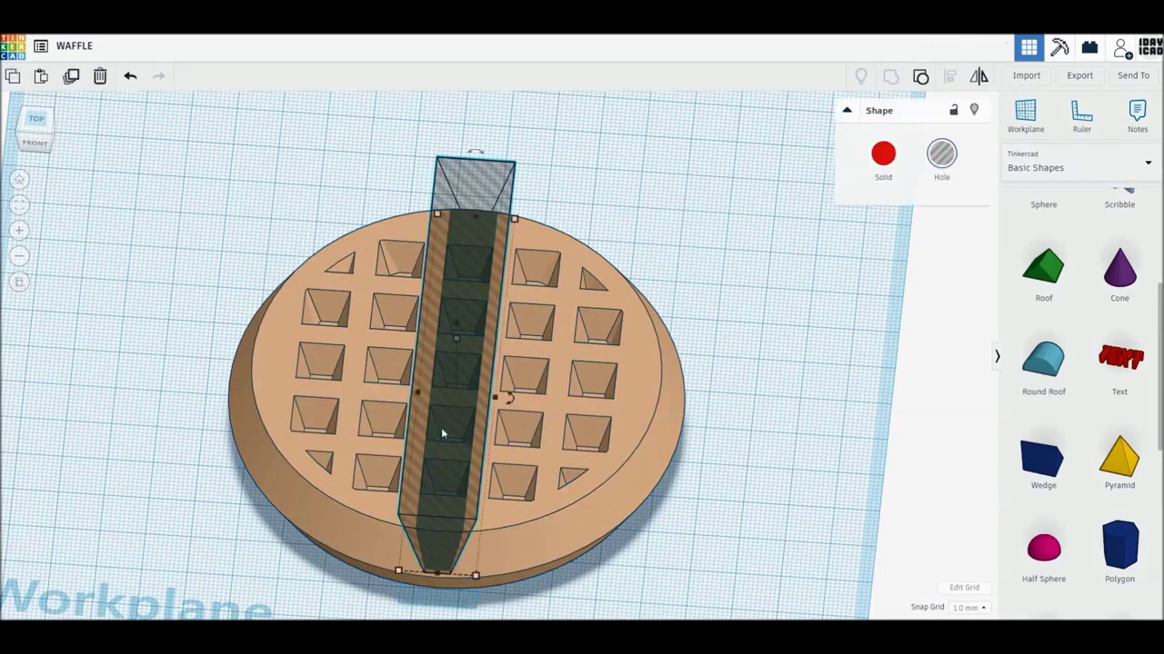
- Duplicate the hole bar and rotate the copy 90°, previewing the cross with Group then Ungroup
{"action": "left_click", "coordinate": [73, 78]}
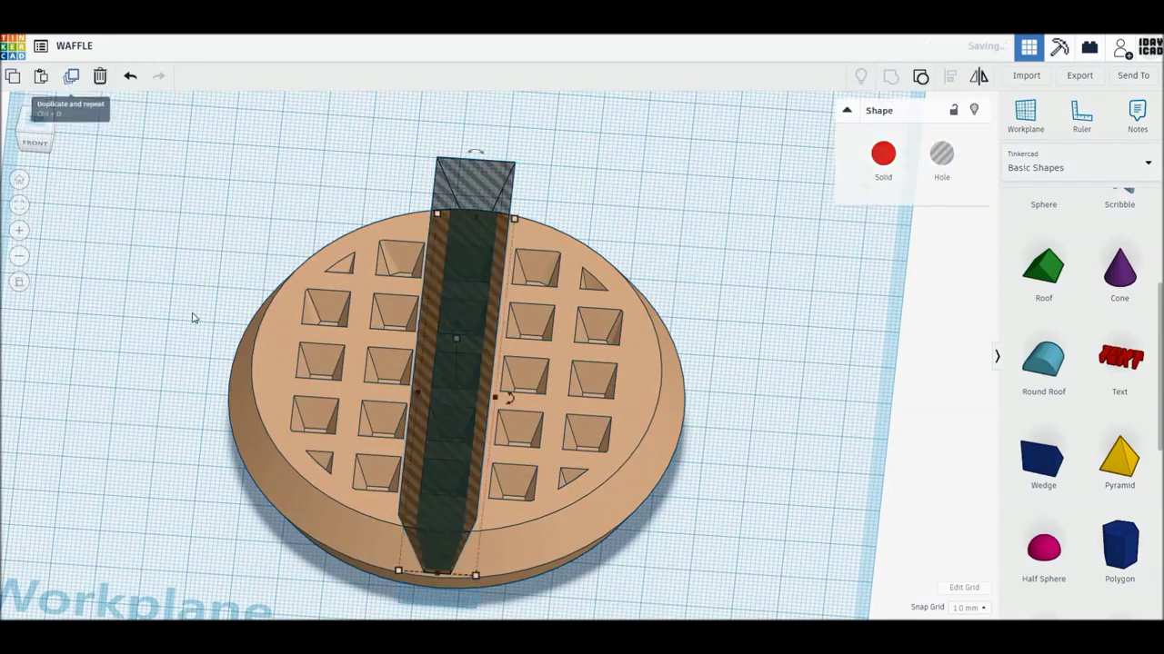
{"action": "left_click_drag", "start_coordinate": [509, 400], "coordinate": [474, 307]}
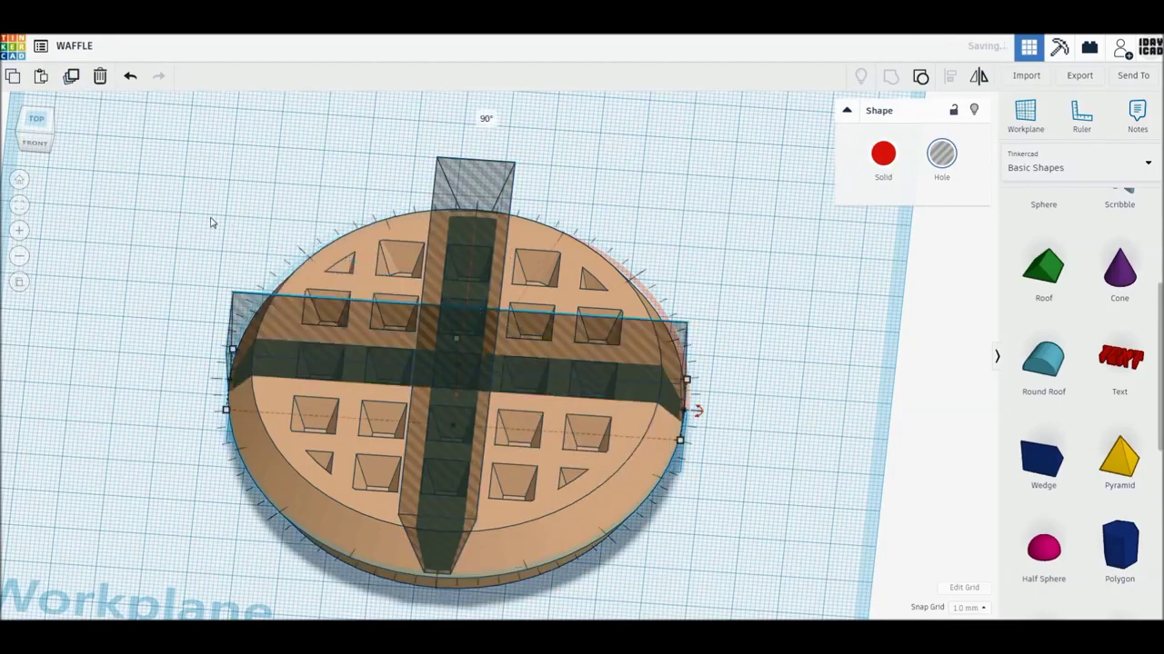
{"action": "key", "text": "ctrl+a"}
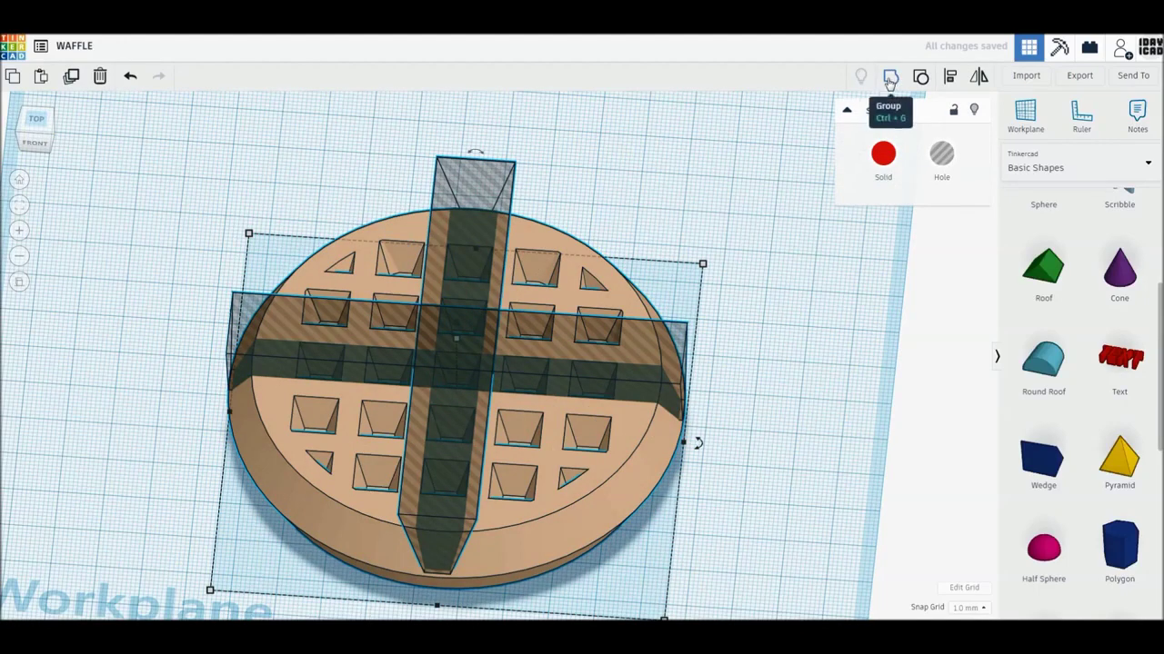
{"action": "left_click", "coordinate": [890, 80]}
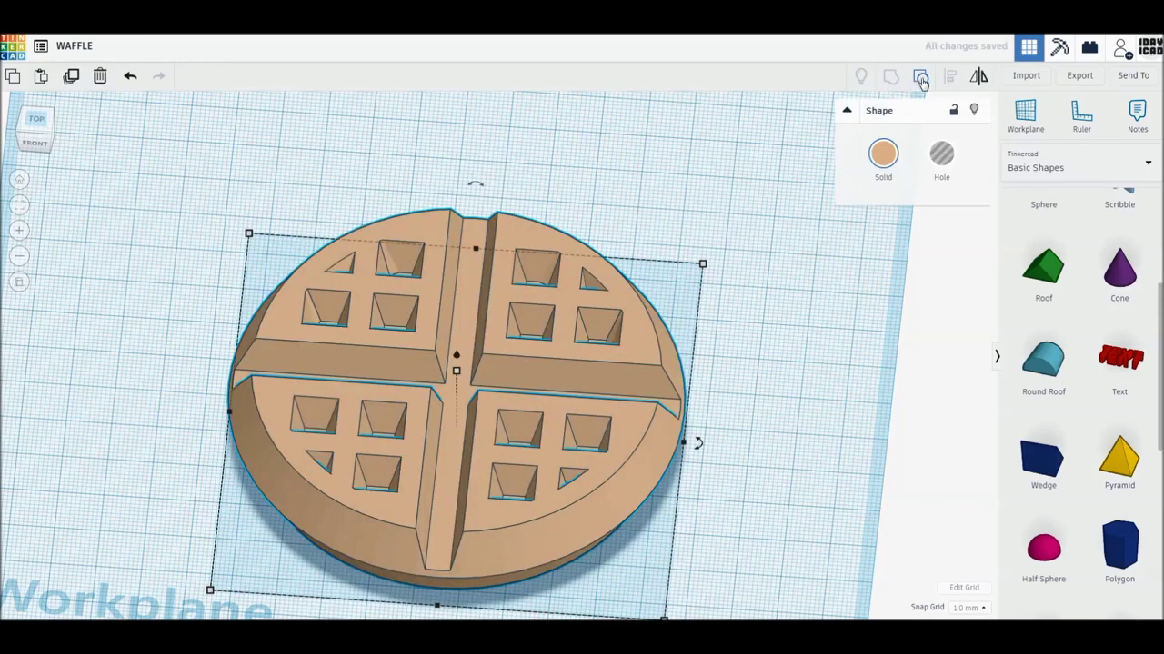
{"action": "left_click", "coordinate": [921, 80]}
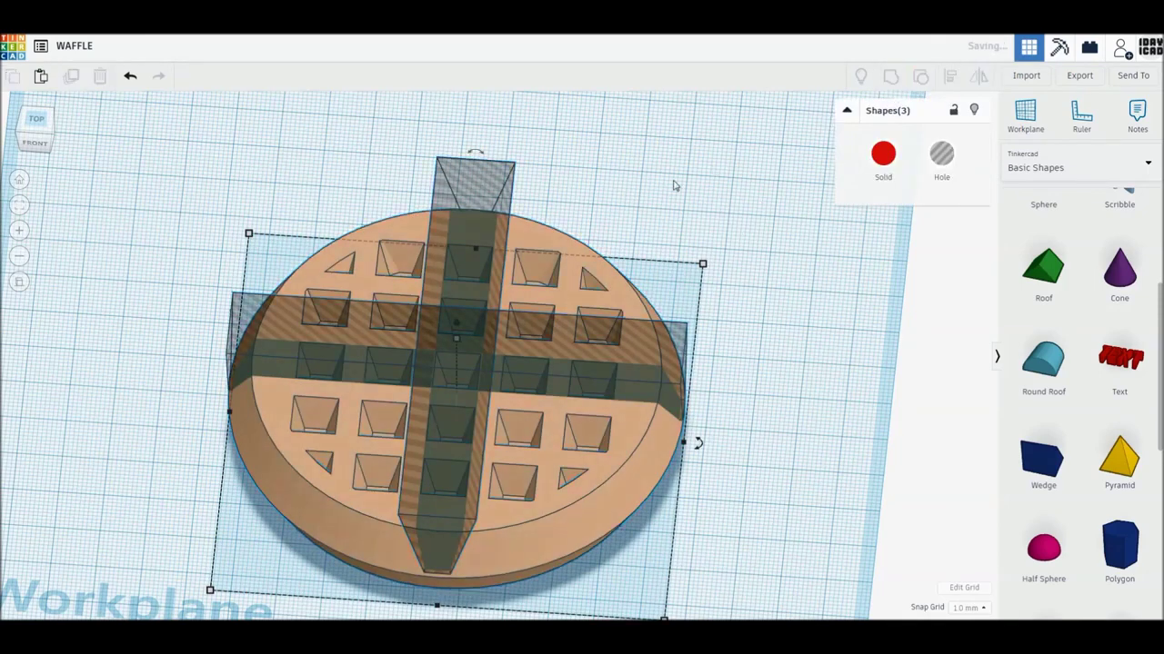
{"action": "left_click", "coordinate": [649, 234]}
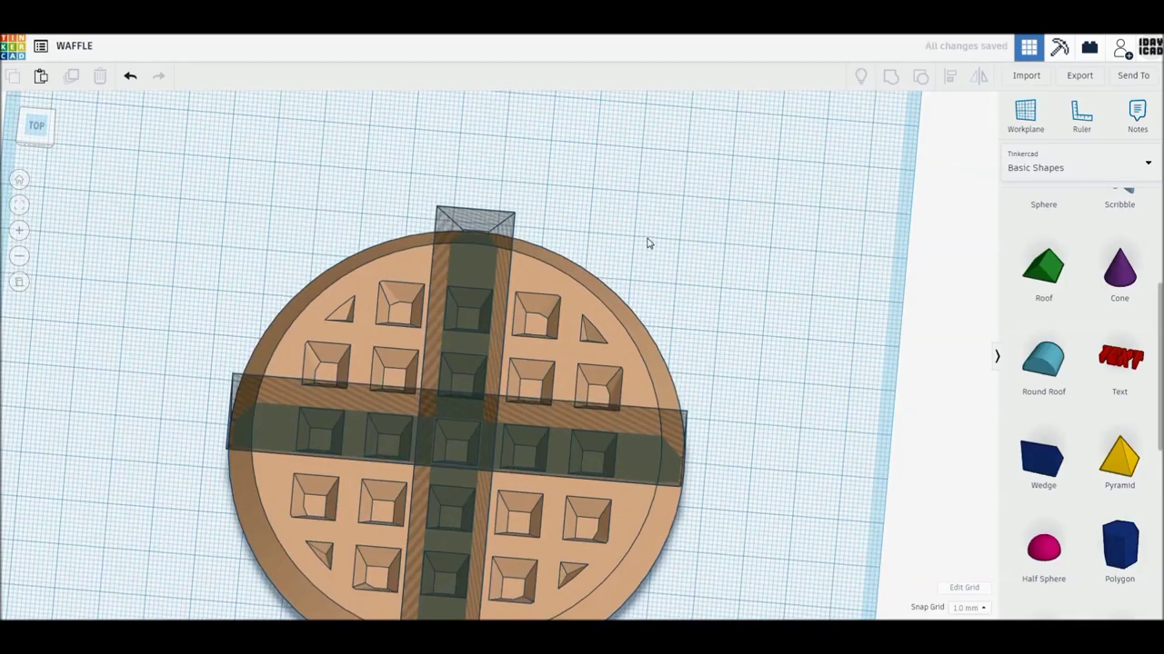
{"action": "mouse_move", "coordinate": [644, 236]}
{"action": "right_mouse_down"}
{"action": "mouse_move", "coordinate": [640, 185]}
{"action": "mouse_move", "coordinate": [616, 221]}
{"action": "right_mouse_up"}
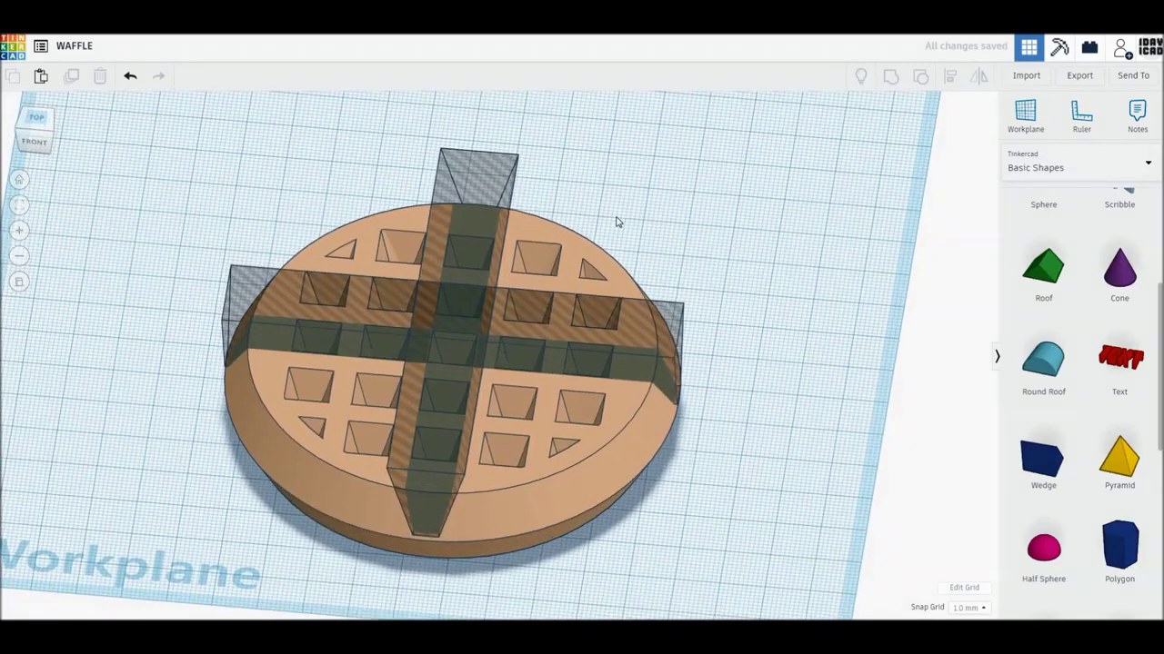
- Combine a copy of the crossing bars into one cross-shaped hole and group the bars into the waffle
{"action": "left_click", "coordinate": [493, 170]}
{"action": "left_click", "coordinate": [598, 330], "text": "shift"}
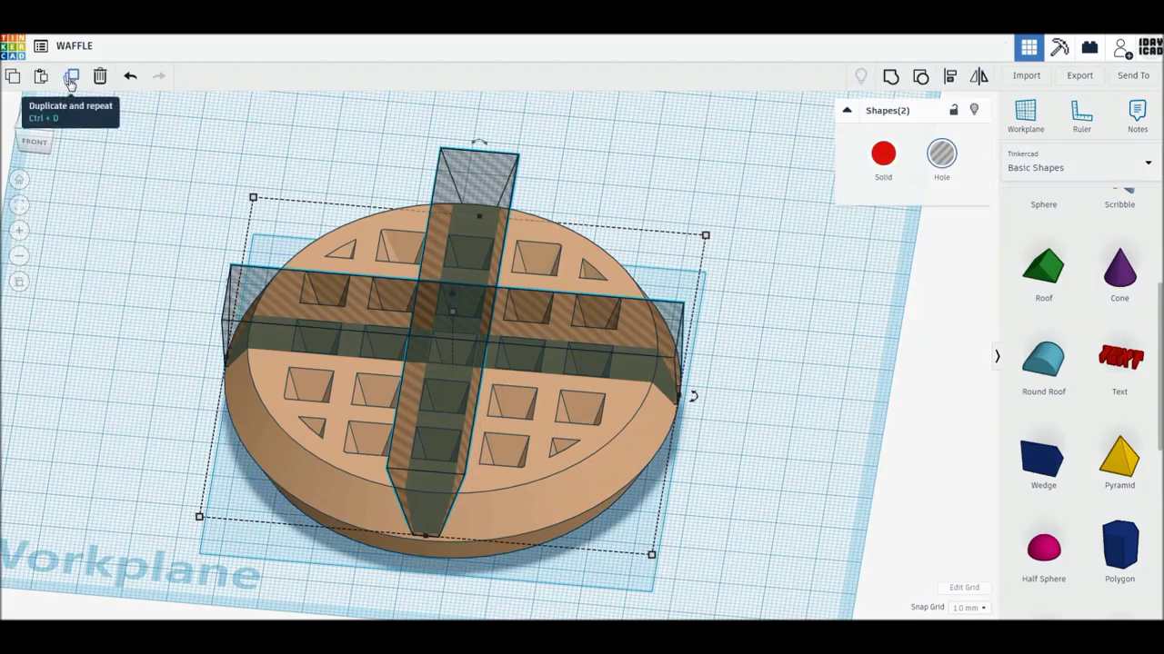
{"action": "left_click", "coordinate": [70, 77]}
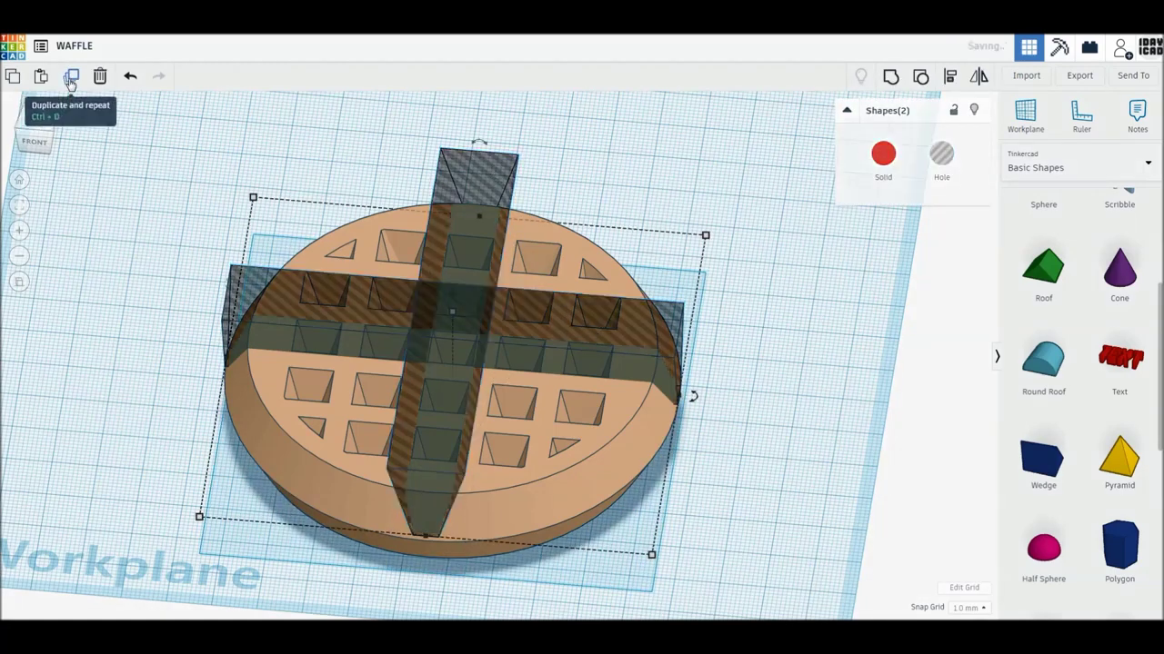
{"action": "left_click", "coordinate": [891, 79]}
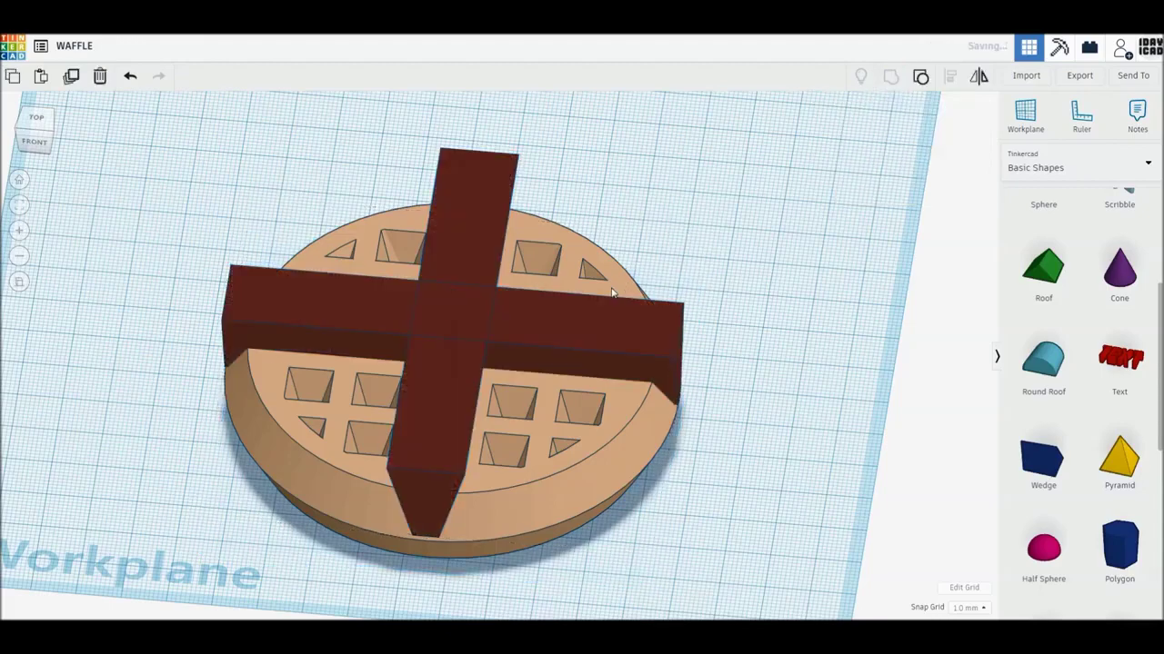
{"action": "mouse_move", "coordinate": [664, 357]}
{"action": "left_mouse_down"}
{"action": "mouse_move", "coordinate": [691, 350]}
{"action": "mouse_move", "coordinate": [658, 400]}
{"action": "left_mouse_up"}
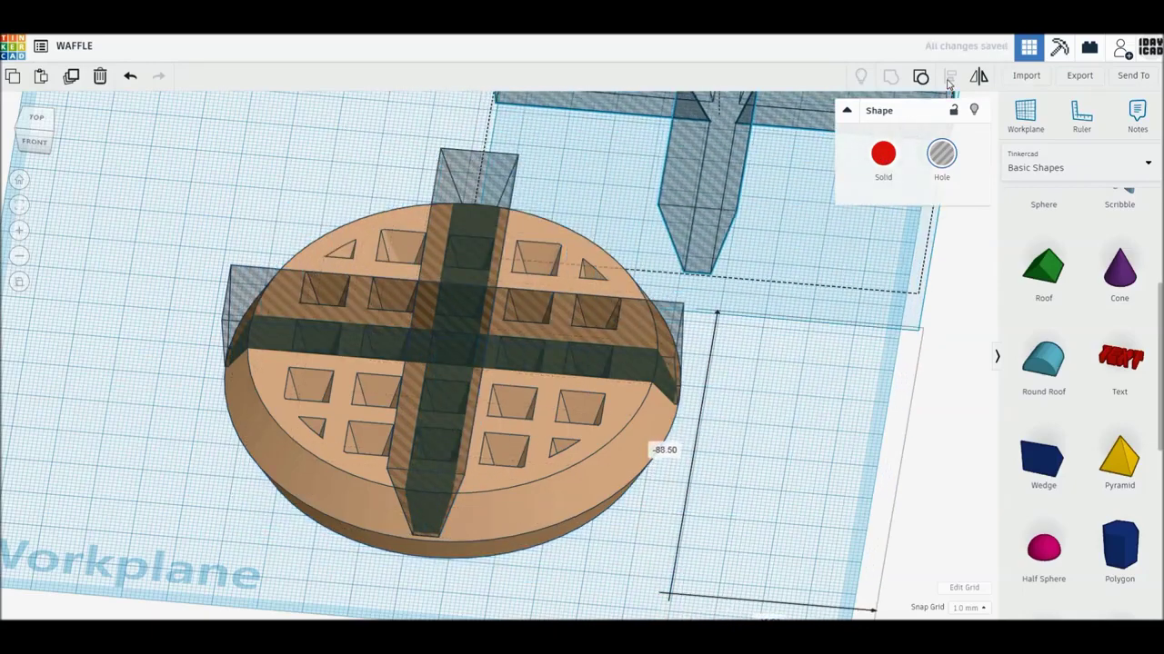
{"action": "left_click_drag", "start_coordinate": [600, 582], "coordinate": [394, 360]}
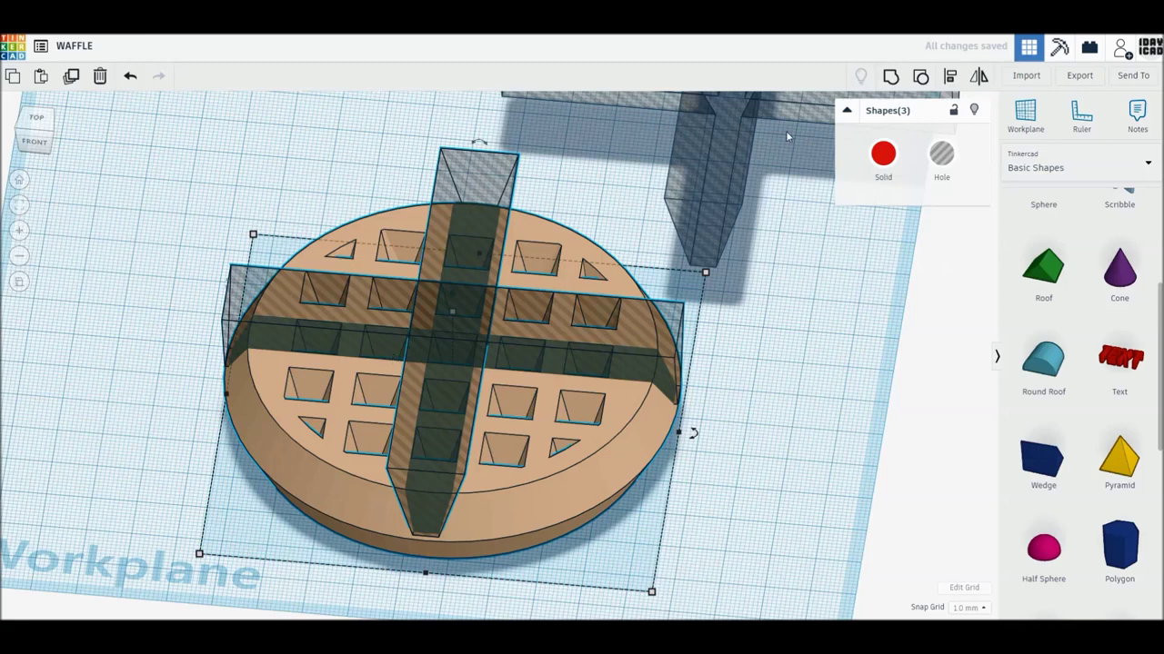
{"action": "left_click", "coordinate": [891, 80]}
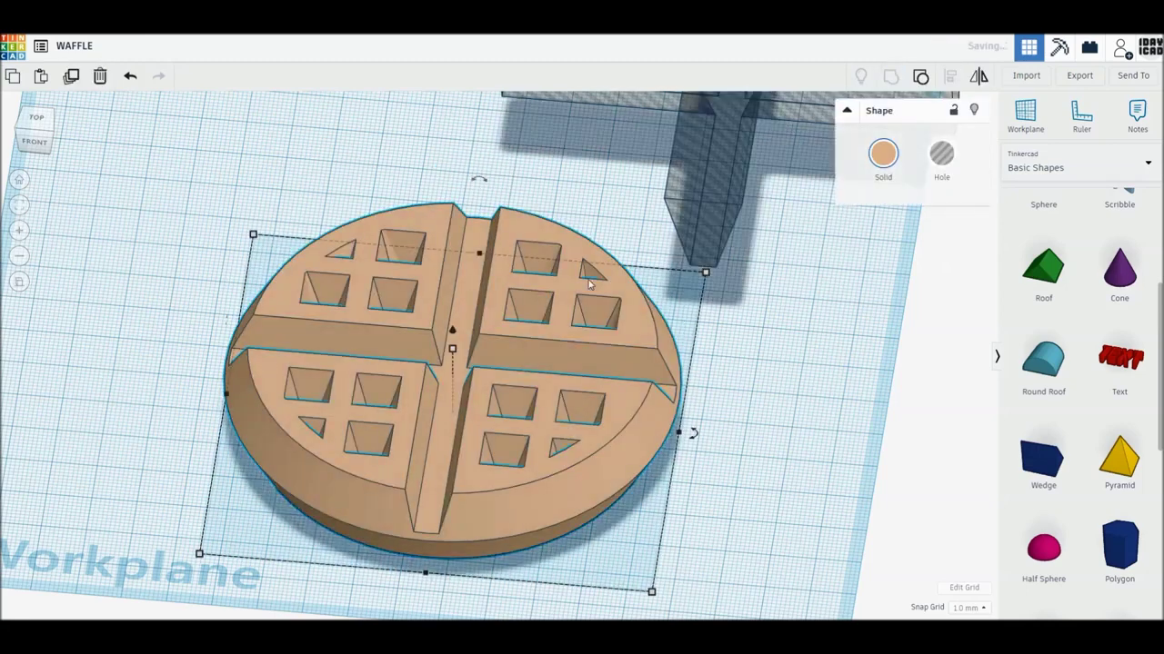
- Lay the waffle flat, centre the cross hole on it on both axes, and group to cut the groove
{"action": "left_click_drag", "start_coordinate": [480, 184], "coordinate": [536, 277]}
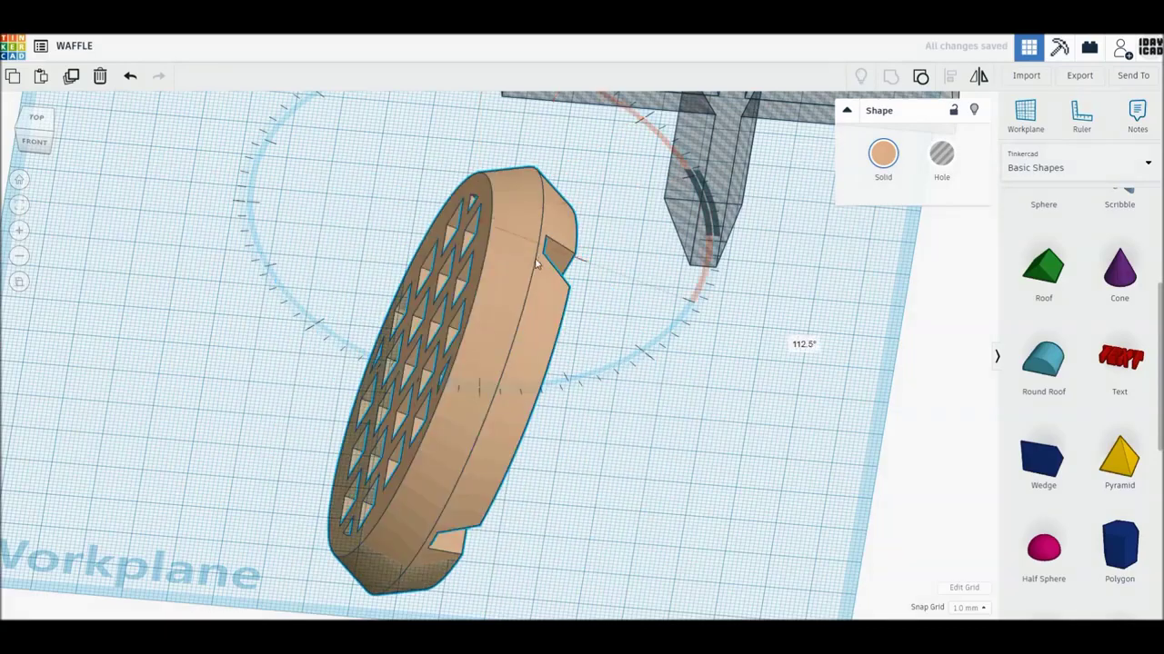
{"action": "left_click_drag", "start_coordinate": [525, 286], "coordinate": [483, 297]}
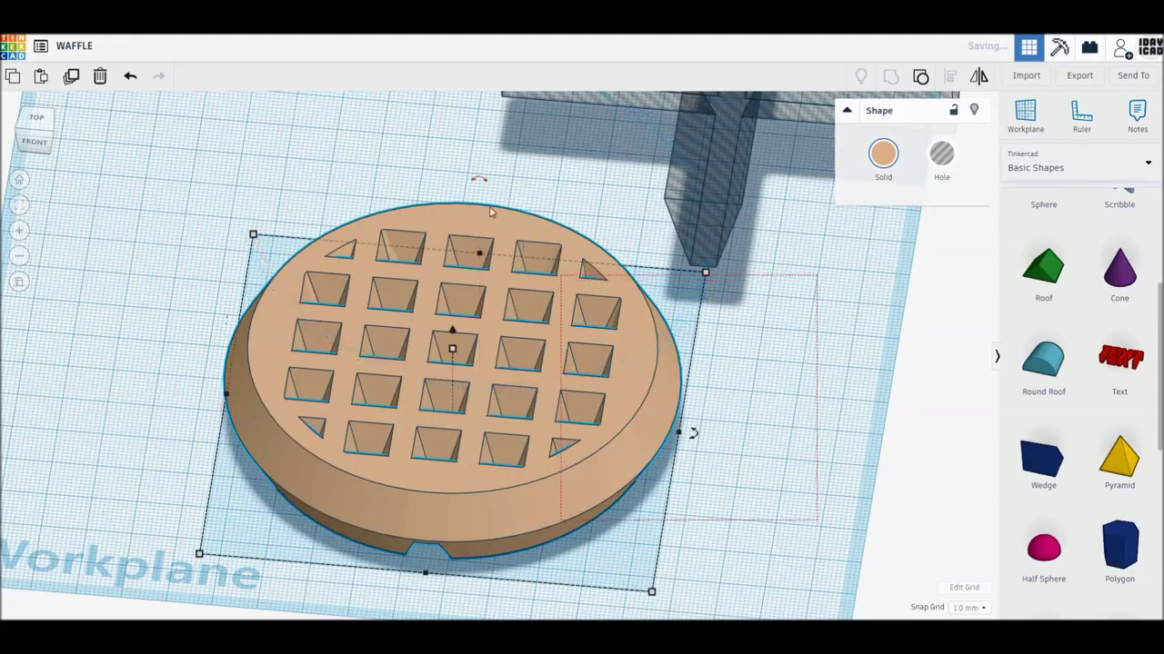
{"action": "key", "text": "ctrl+a"}
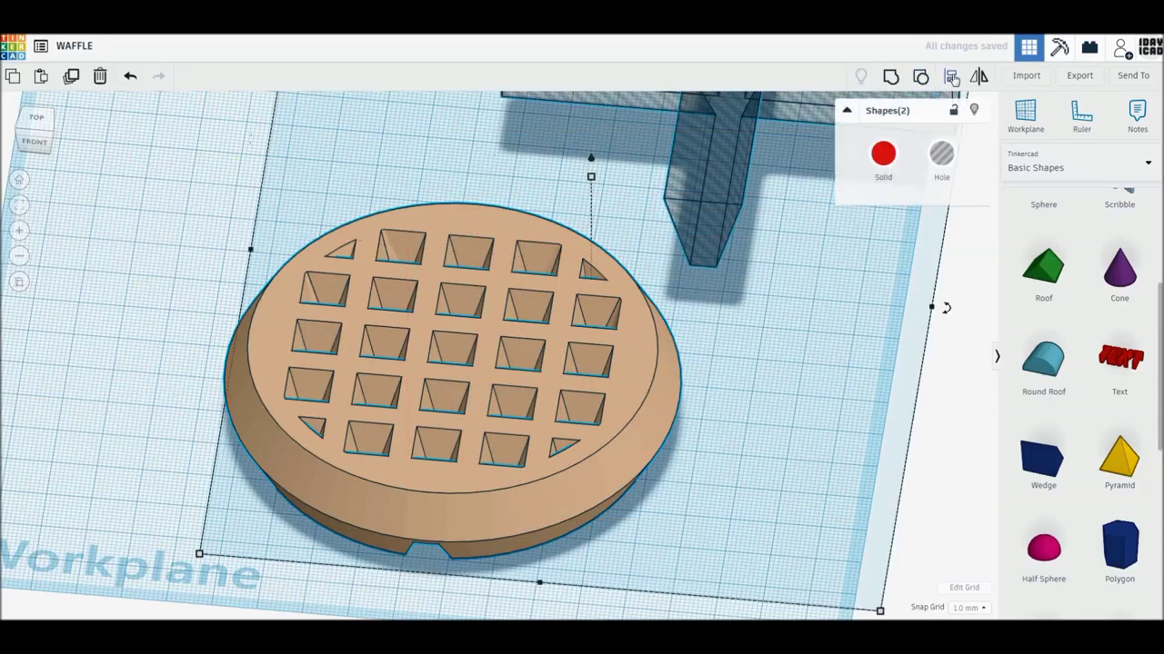
{"action": "left_click", "coordinate": [951, 79]}
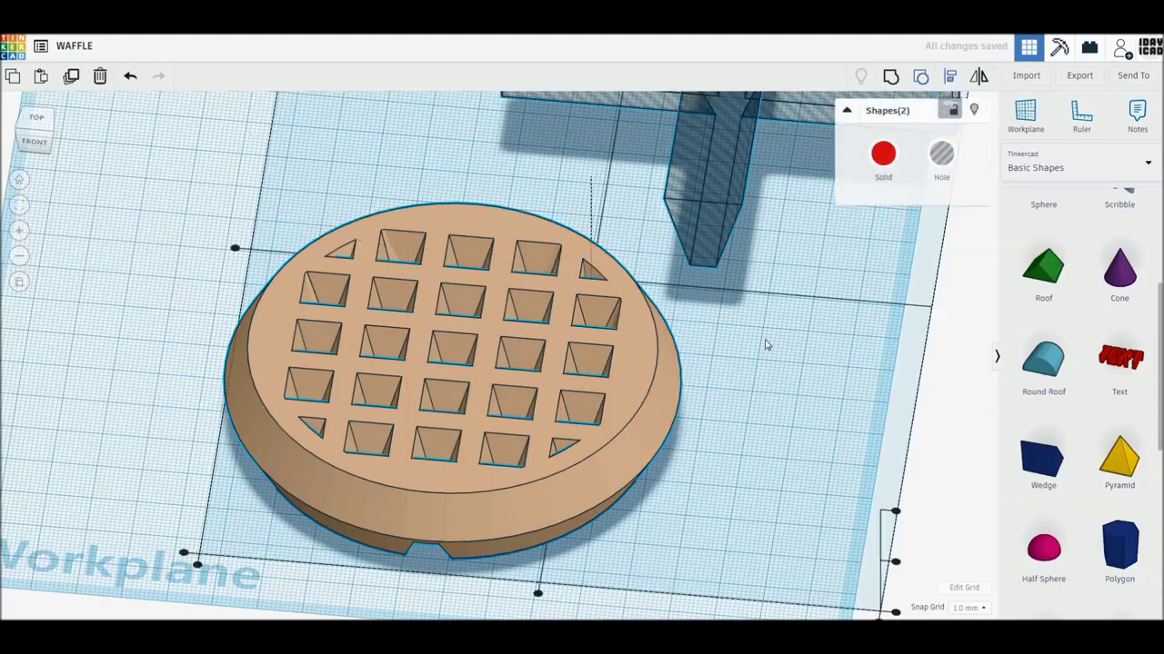
{"action": "left_click", "coordinate": [235, 249]}
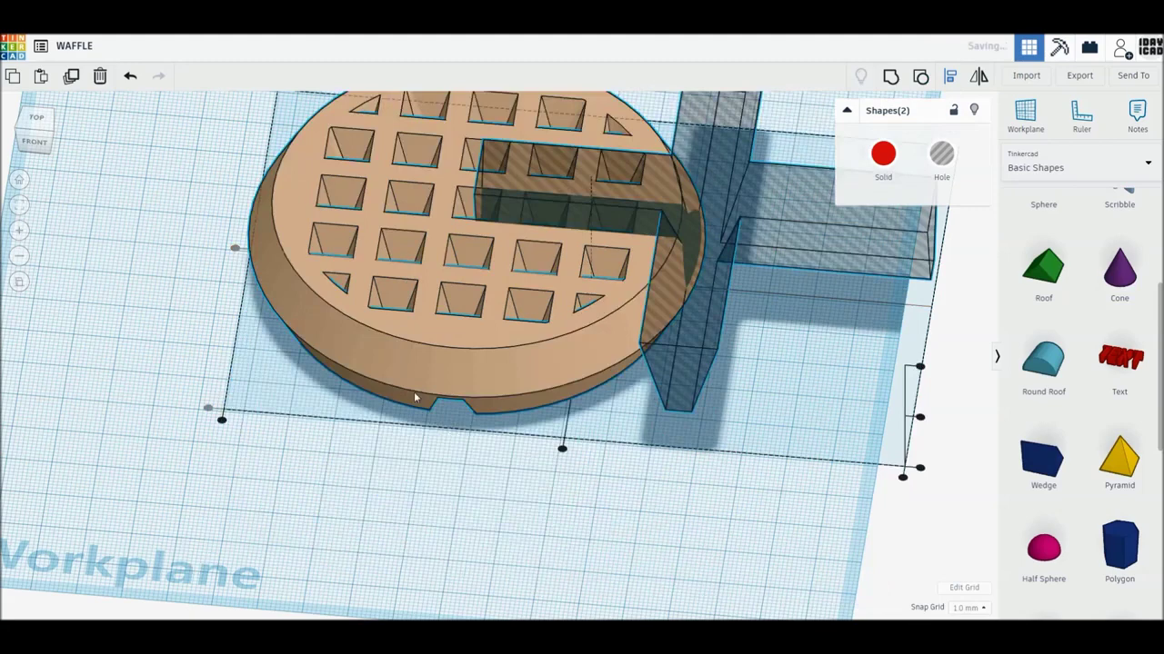
{"action": "left_click", "coordinate": [562, 450]}
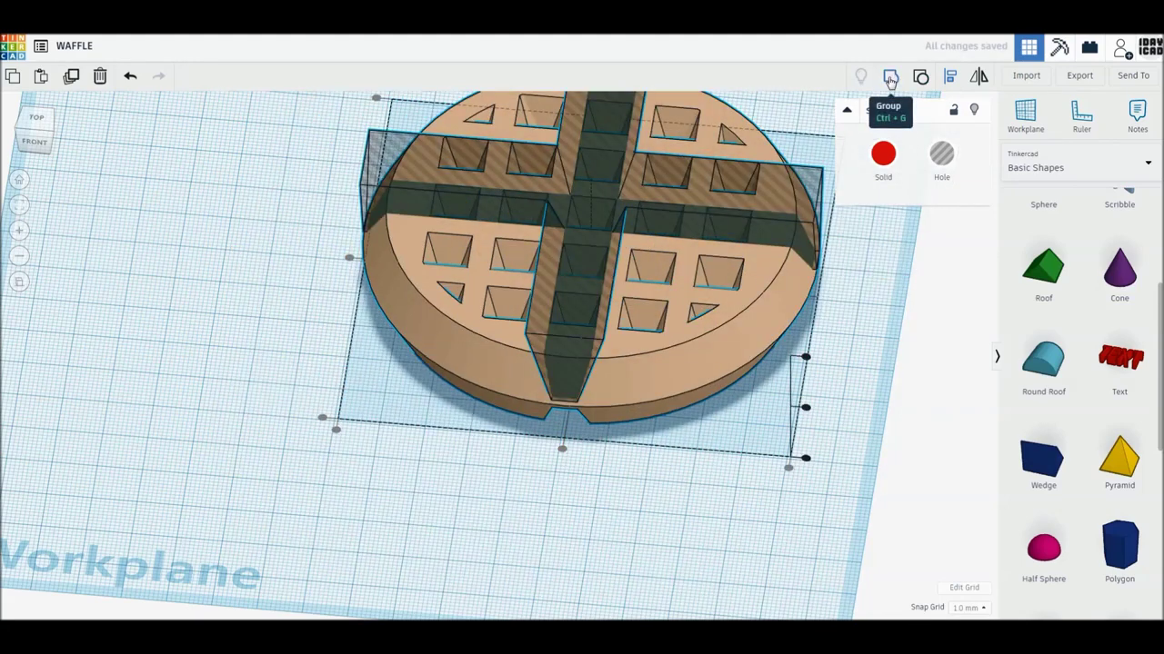
{"action": "left_click", "coordinate": [890, 80]}
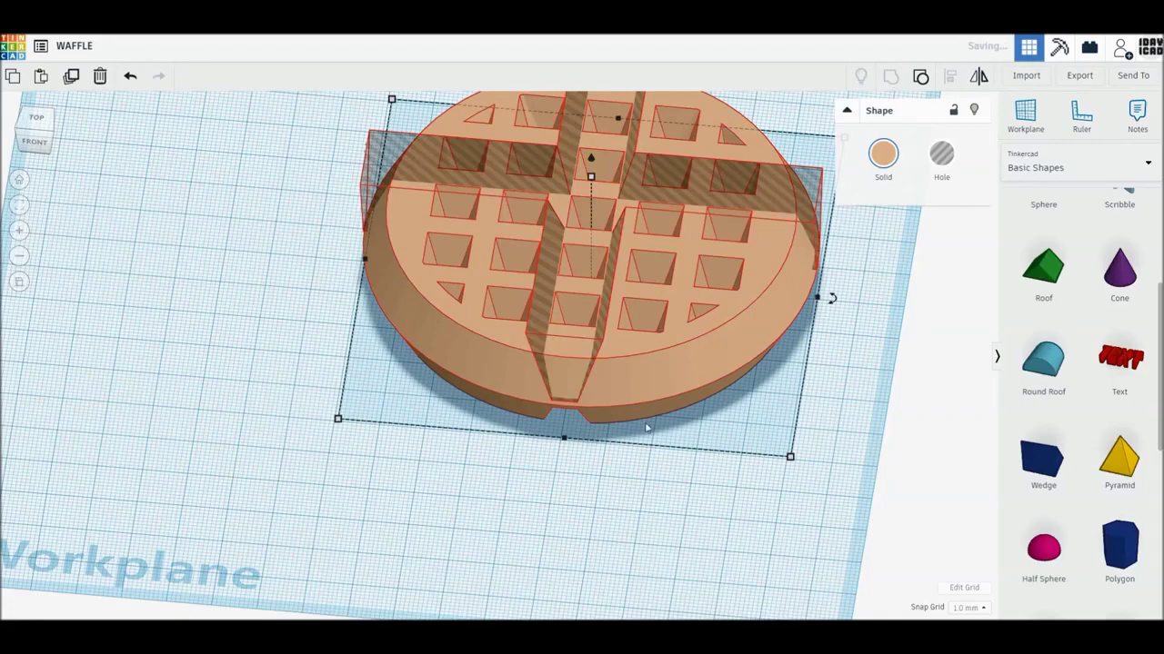
{"action": "left_click", "coordinate": [539, 540]}
{"action": "mouse_move", "coordinate": [571, 536]}
{"action": "right_mouse_down"}
{"action": "mouse_move", "coordinate": [618, 433]}
{"action": "mouse_move", "coordinate": [621, 395]}
{"action": "mouse_move", "coordinate": [610, 454]}
{"action": "mouse_move", "coordinate": [559, 563]}
{"action": "right_mouse_up"}
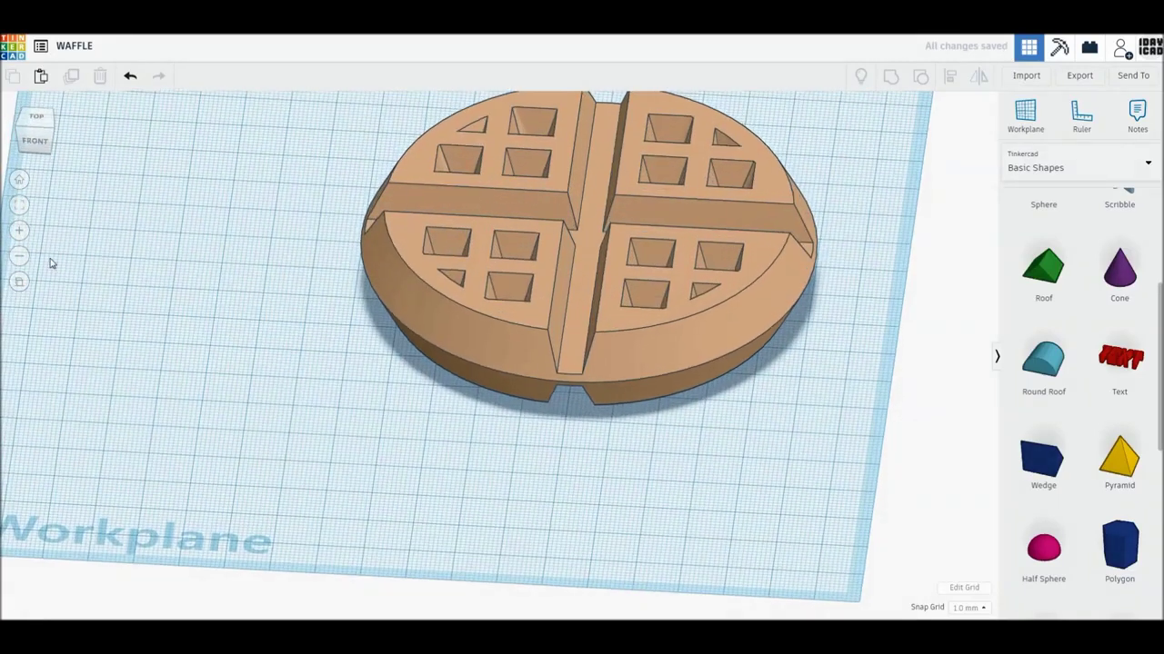
- Rotate the waffle 22.5° and move it toward the left of the workplane
{"action": "left_click", "coordinate": [18, 181]}
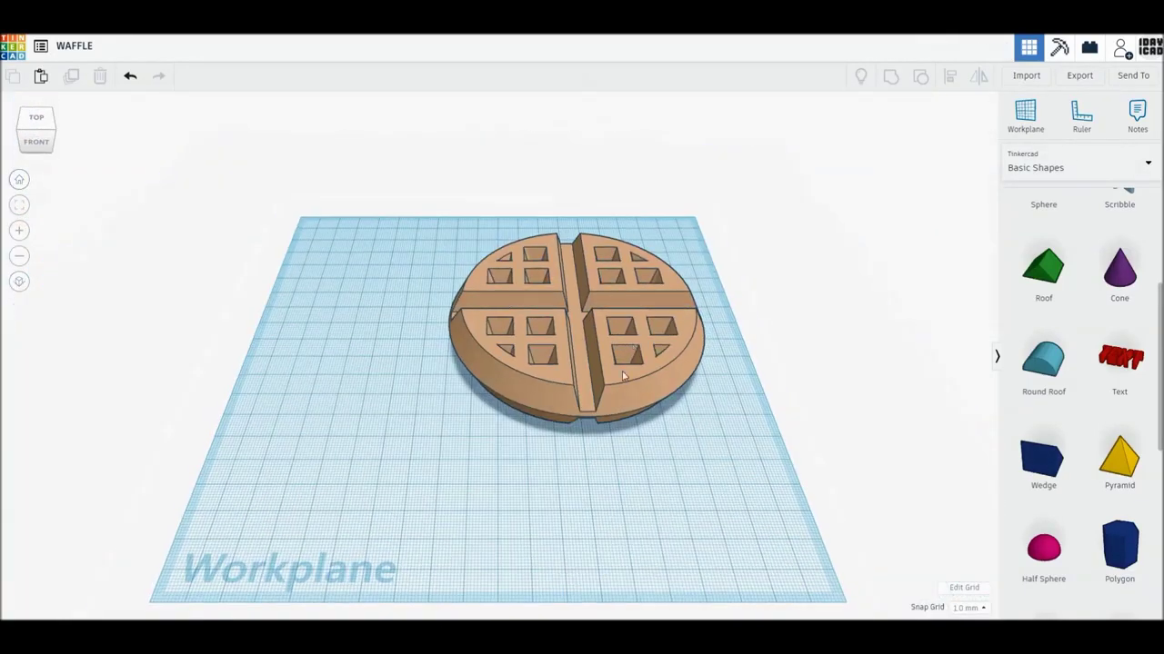
{"action": "left_click", "coordinate": [624, 375]}
{"action": "left_click_drag", "start_coordinate": [572, 452], "coordinate": [440, 415]}
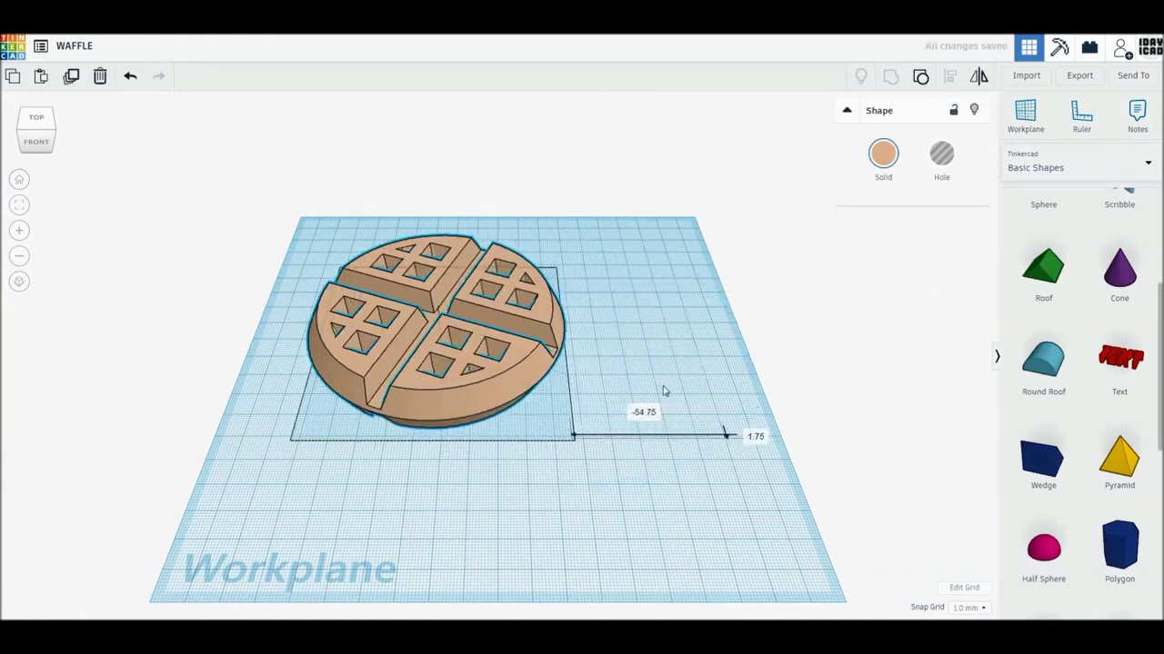
{"action": "left_click", "coordinate": [592, 421]}
- Add a cone sized 140 × 140 mm, 2 mm tall, with 64 sides as a flat disc
{"action": "left_click_drag", "start_coordinate": [593, 421], "coordinate": [500, 425]}
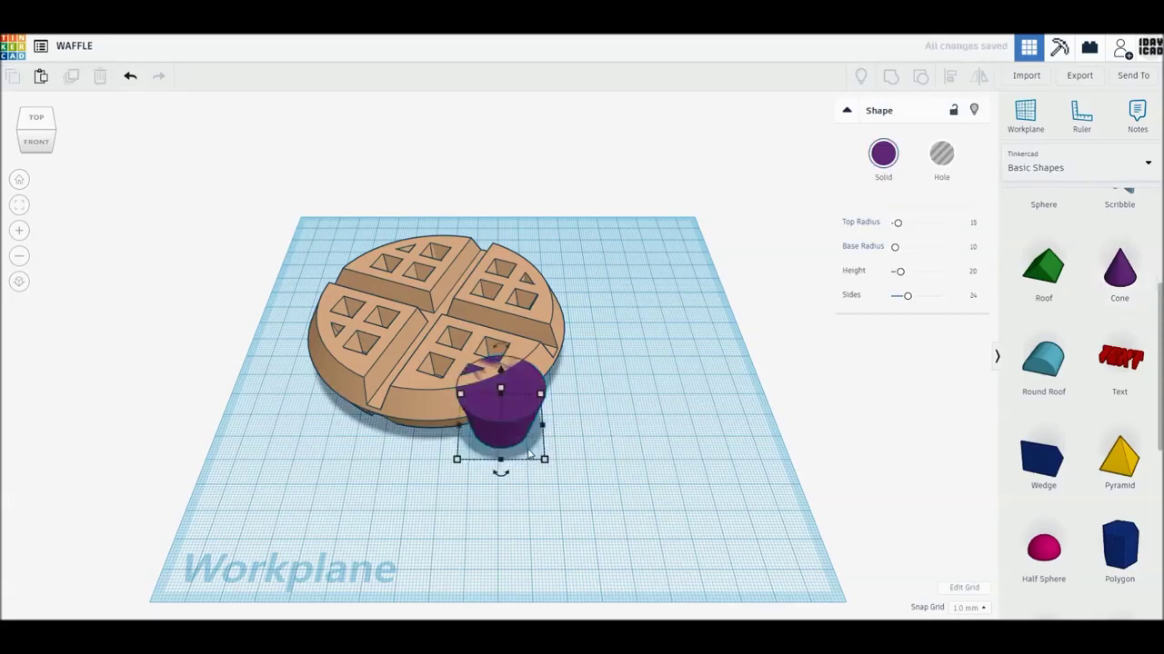
{"action": "left_click", "coordinate": [546, 464]}
{"action": "left_click", "coordinate": [520, 431]}
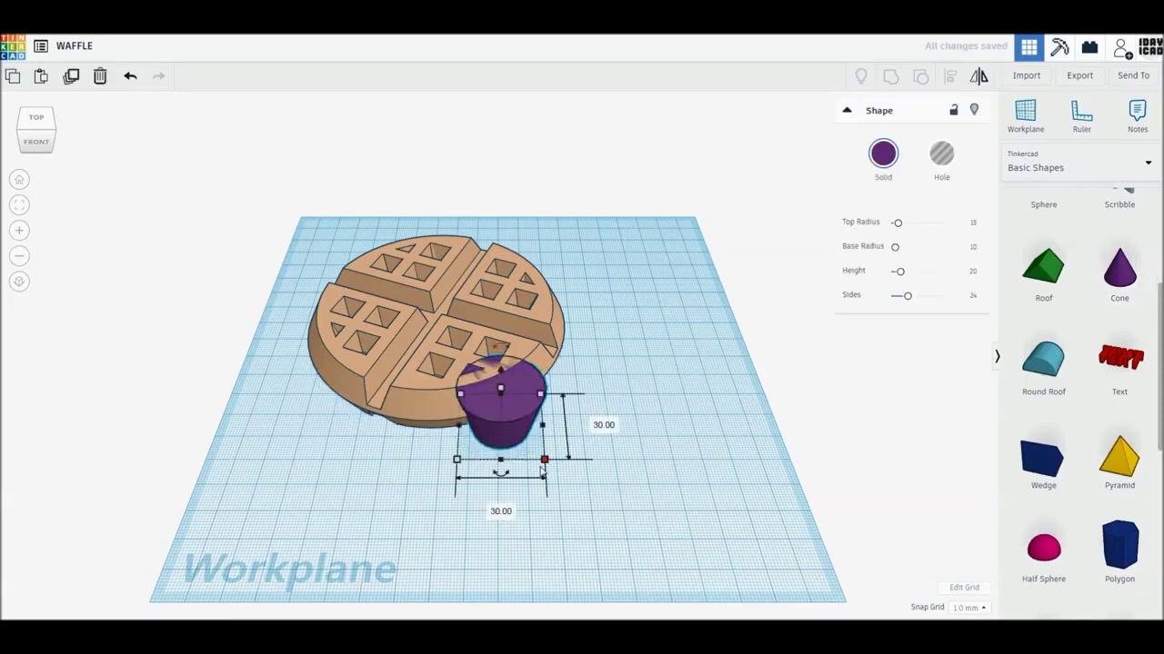
{"action": "left_click", "coordinate": [502, 510]}
{"action": "type", "text": "1"}
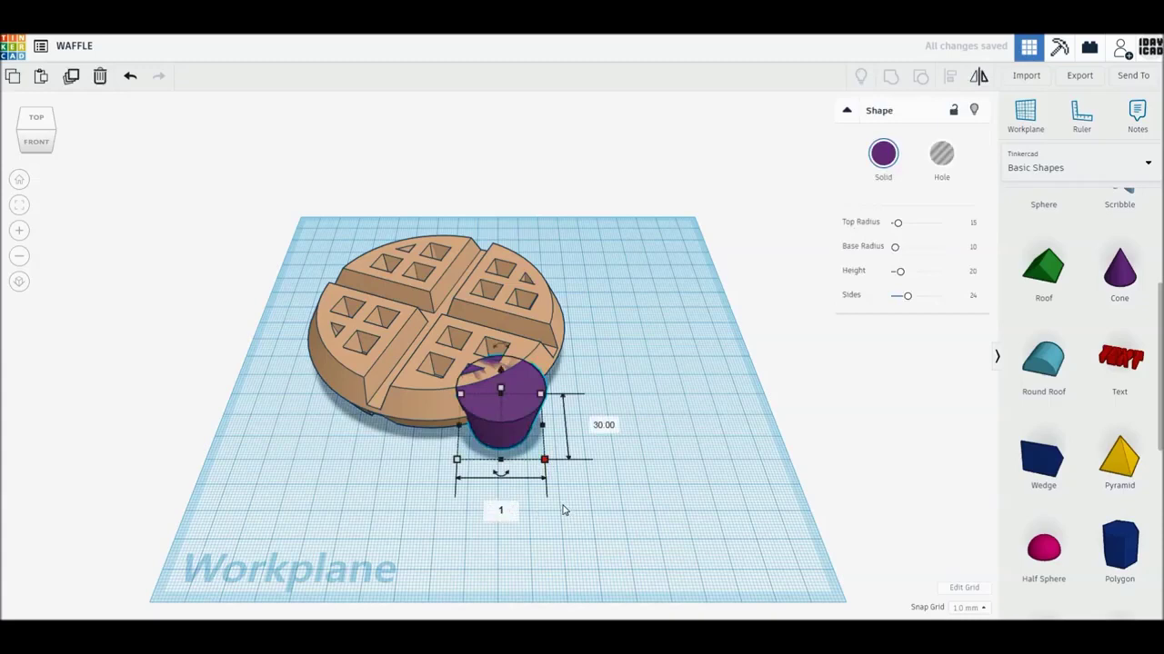
{"action": "type", "text": "40"}
{"action": "key", "text": "Return"}
{"action": "left_click", "coordinate": [910, 424]}
{"action": "type", "text": "14"}
{"action": "key", "text": "Return"}
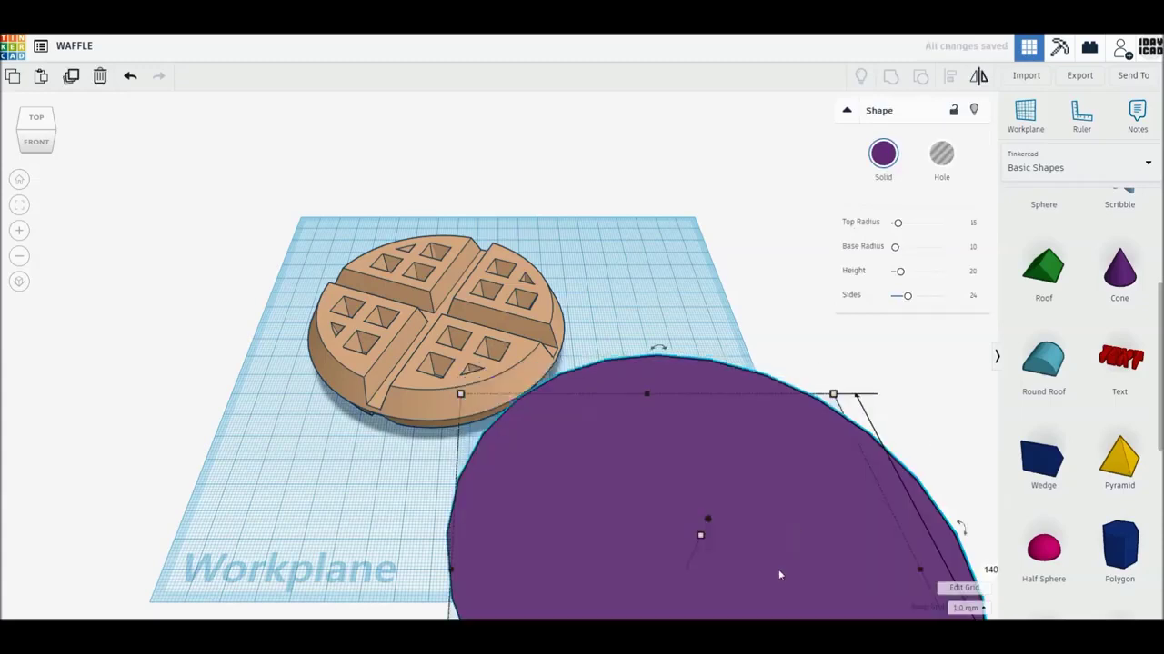
{"action": "left_click_drag", "start_coordinate": [778, 569], "coordinate": [628, 416]}
{"action": "left_click", "coordinate": [627, 408]}
{"action": "key", "text": "Return"}
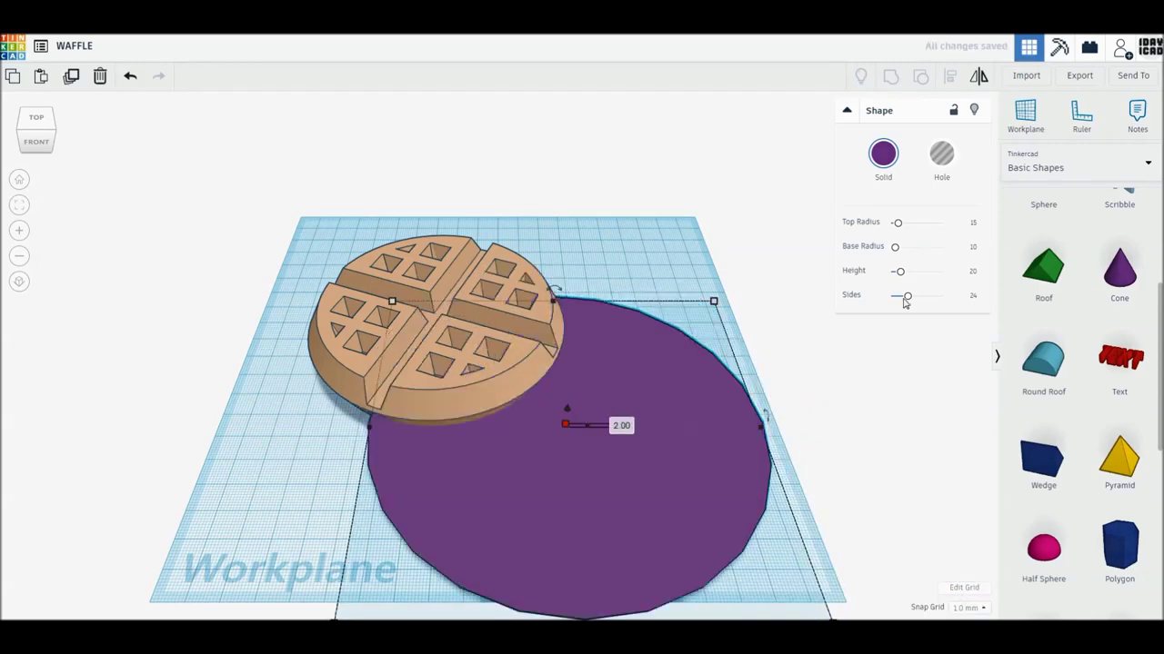
{"action": "left_click_drag", "start_coordinate": [908, 297], "coordinate": [995, 301]}
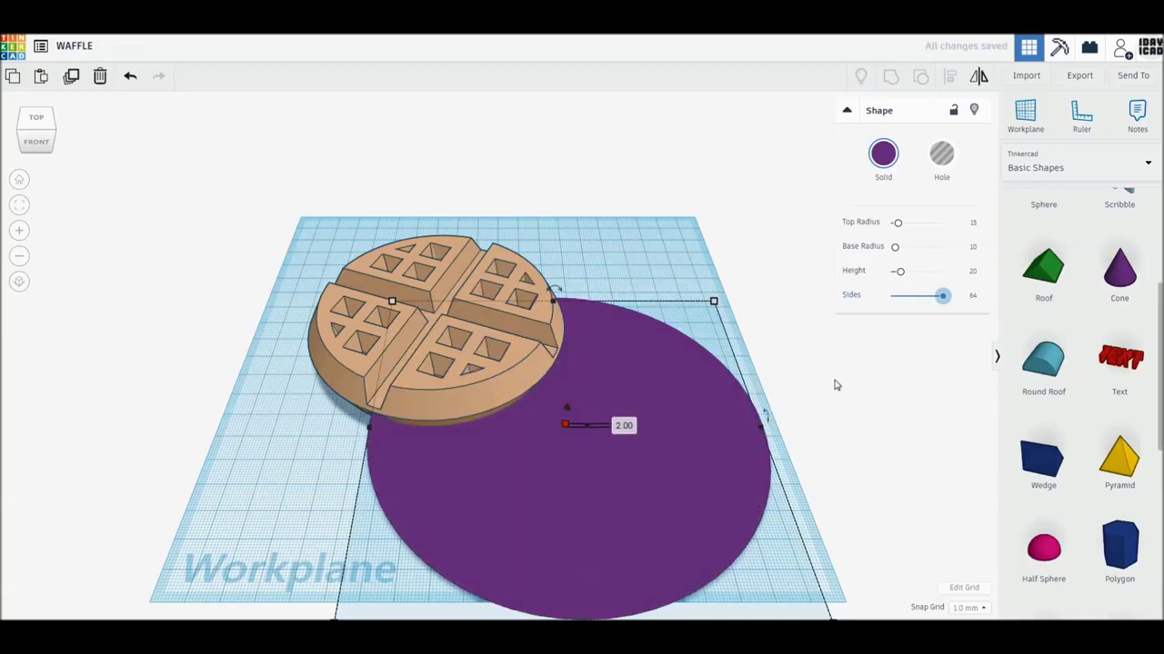
{"action": "middle_click_drag", "start_coordinate": [851, 442], "coordinate": [830, 388]}
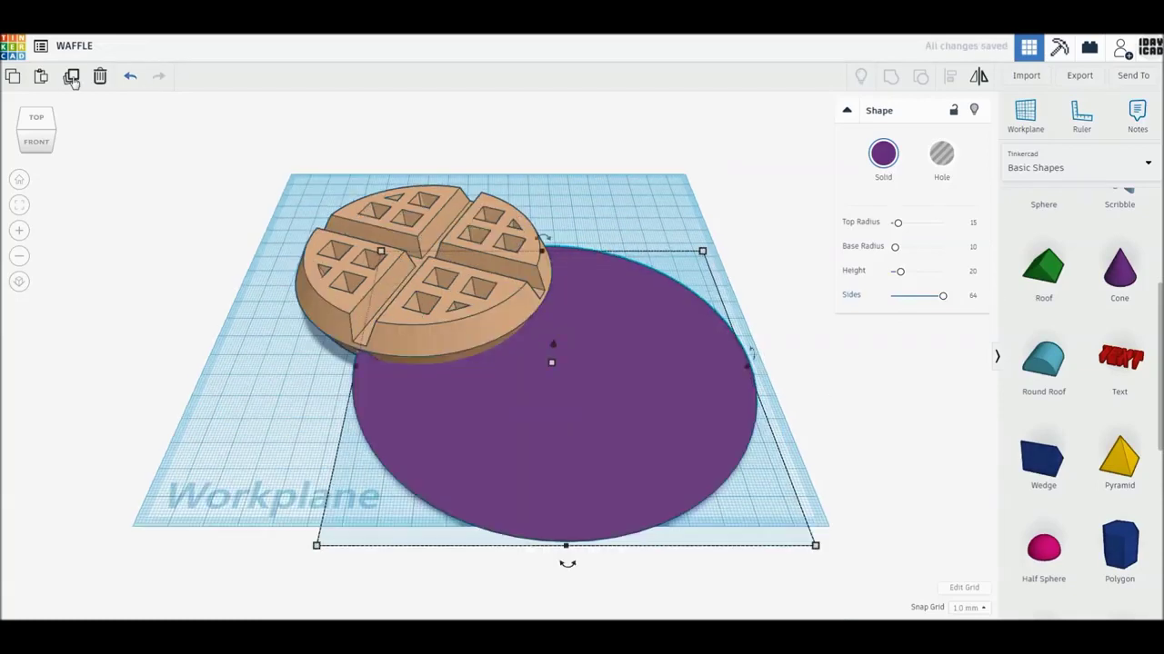
- Duplicate the disc, raise the copy 1 mm as a hole, and group both to recess the plate
{"action": "left_click", "coordinate": [71, 78]}
{"action": "left_click_drag", "start_coordinate": [553, 348], "coordinate": [553, 347]}
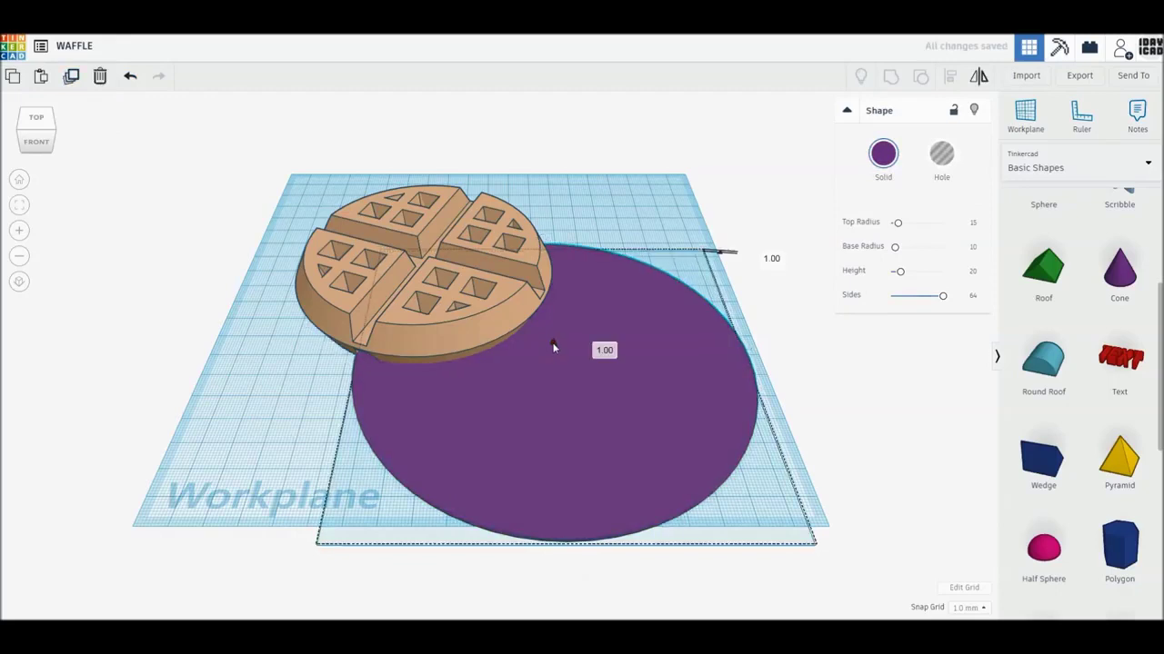
{"action": "left_click", "coordinate": [943, 156]}
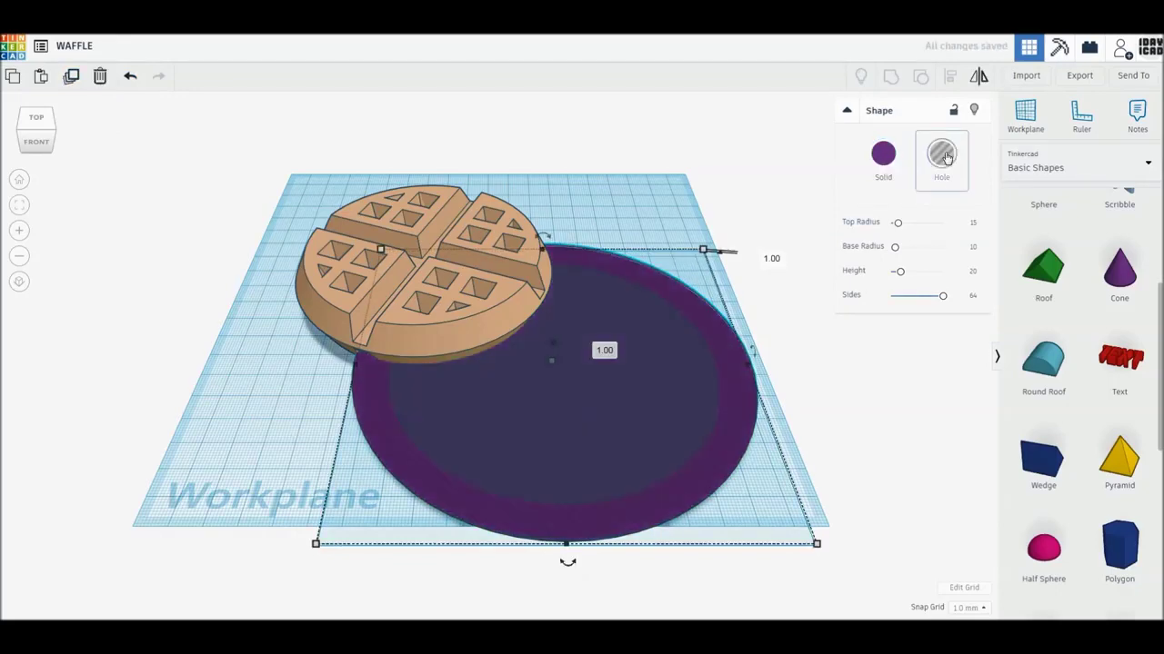
{"action": "left_click_drag", "start_coordinate": [864, 442], "coordinate": [661, 330]}
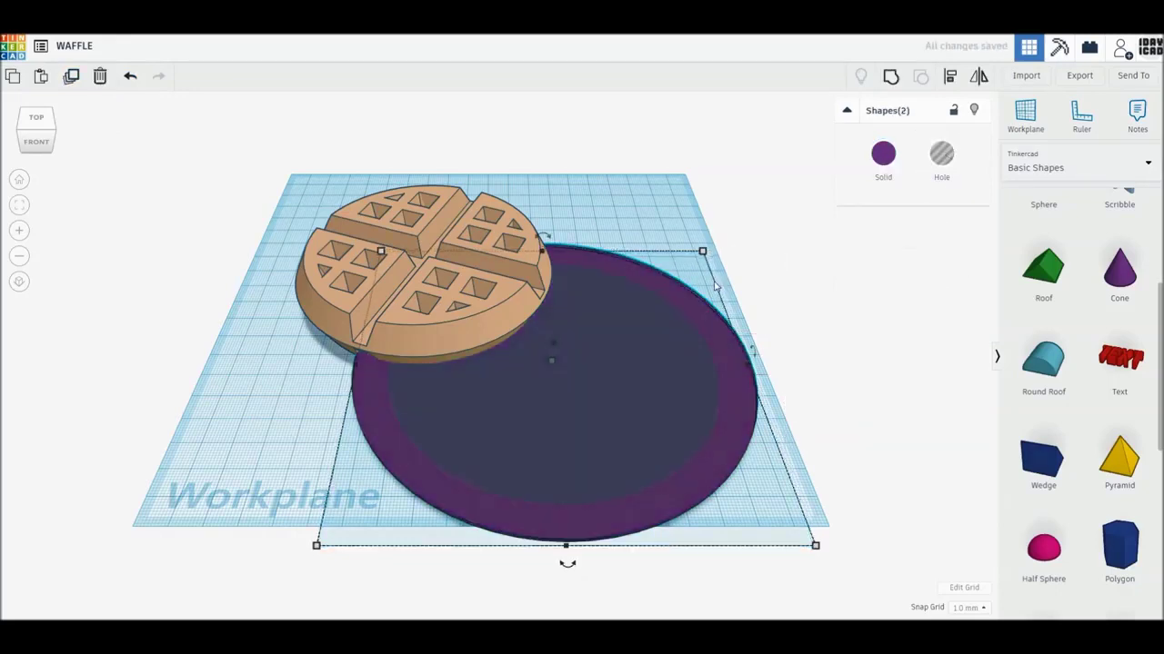
{"action": "left_click", "coordinate": [891, 79]}
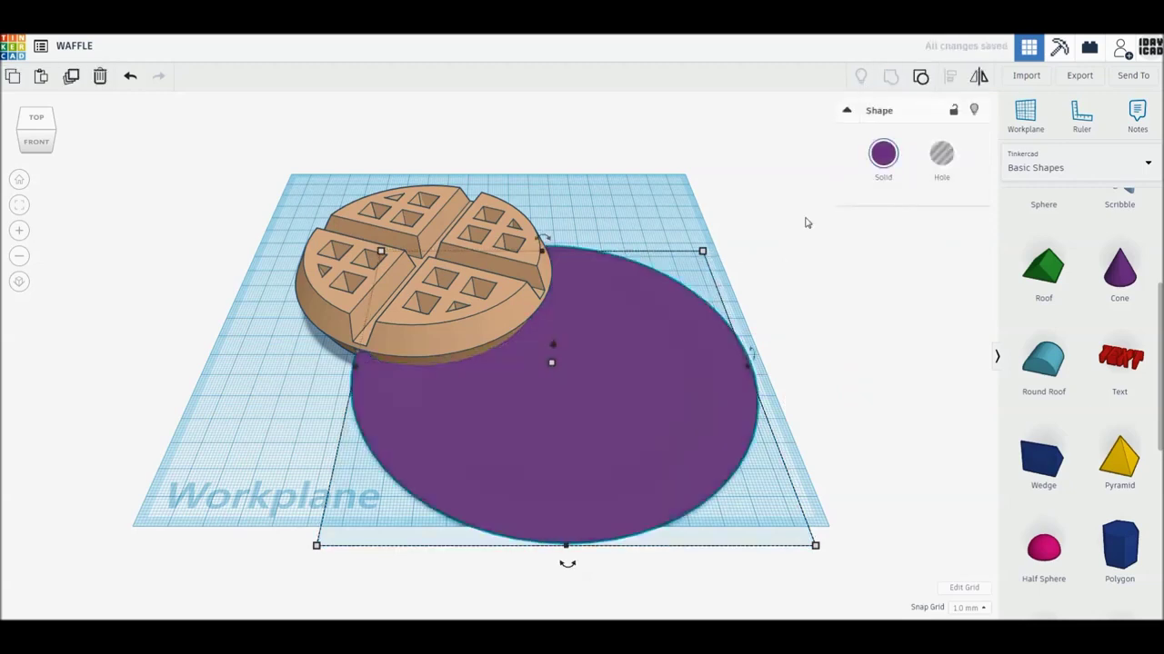
{"action": "left_click", "coordinate": [882, 157]}
- Make the plate white and centre the waffle on the plate along both axes
{"action": "left_click", "coordinate": [1084, 242]}
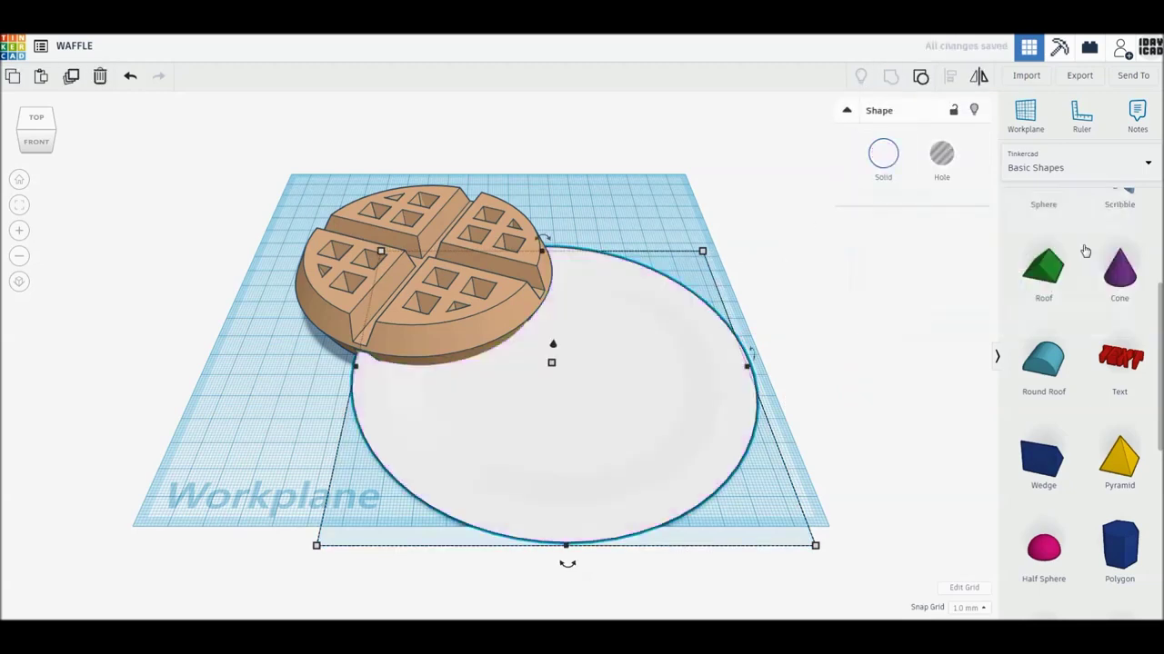
{"action": "left_click", "coordinate": [423, 252]}
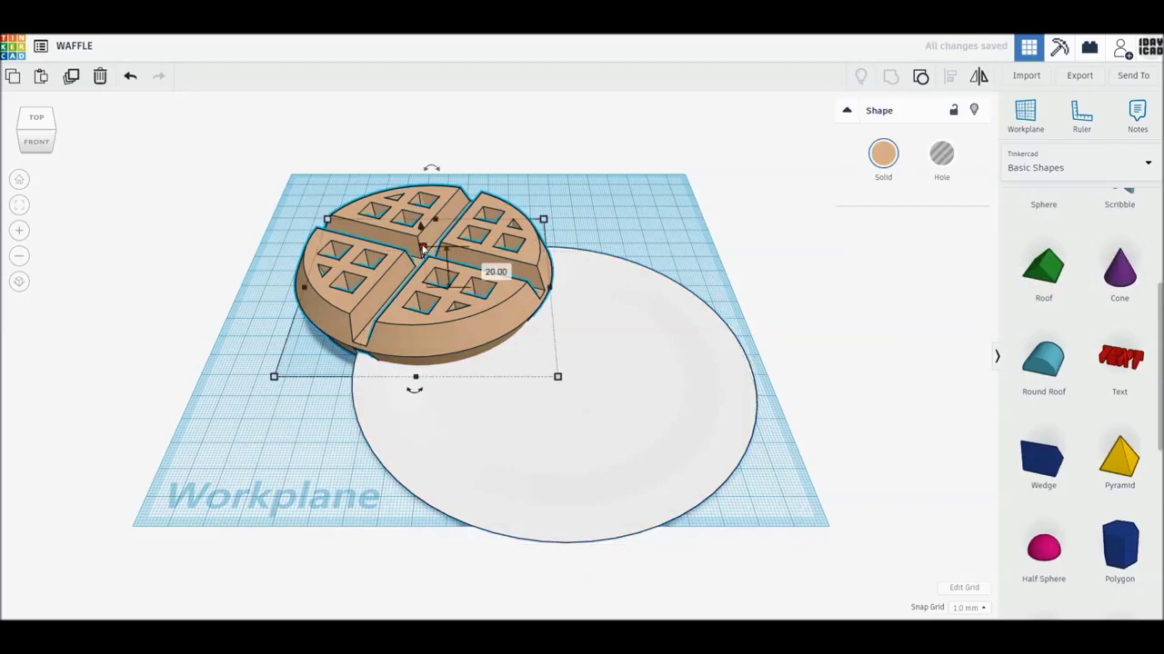
{"action": "key", "text": "Left"}
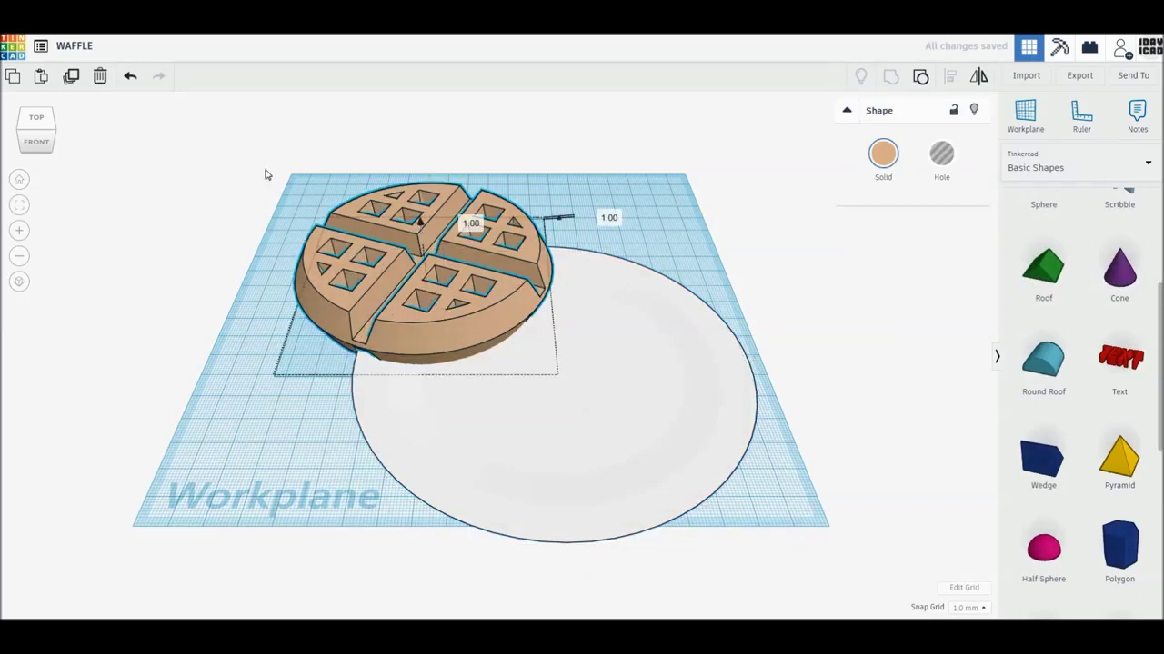
{"action": "left_click", "coordinate": [512, 355], "text": "shift"}
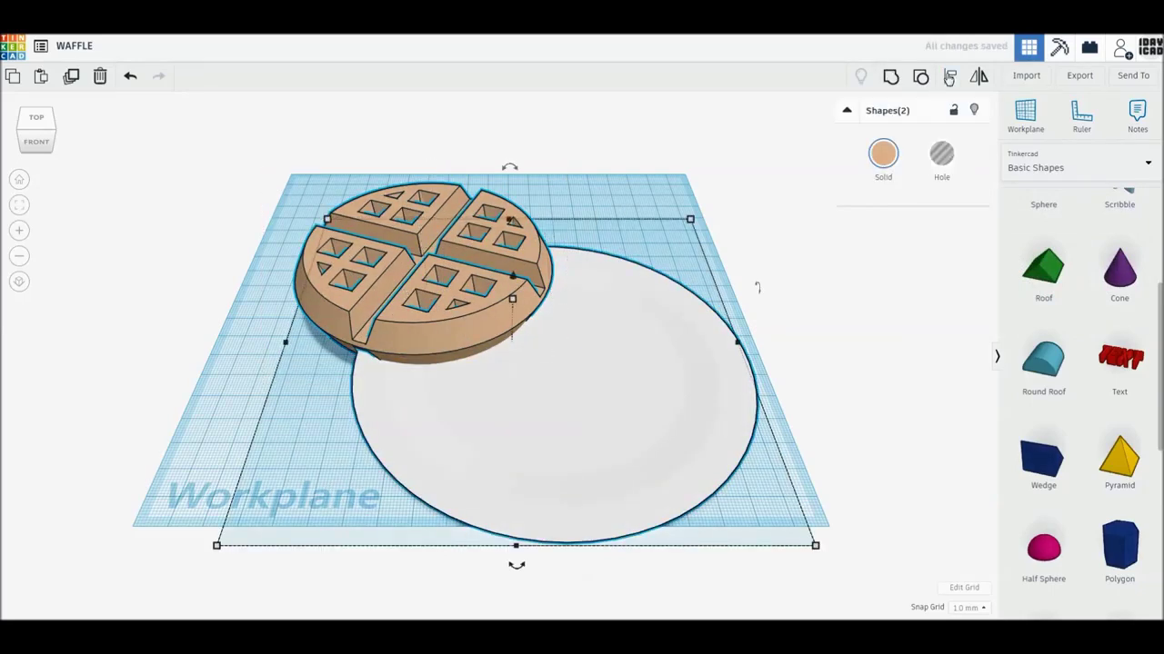
{"action": "left_click", "coordinate": [949, 78]}
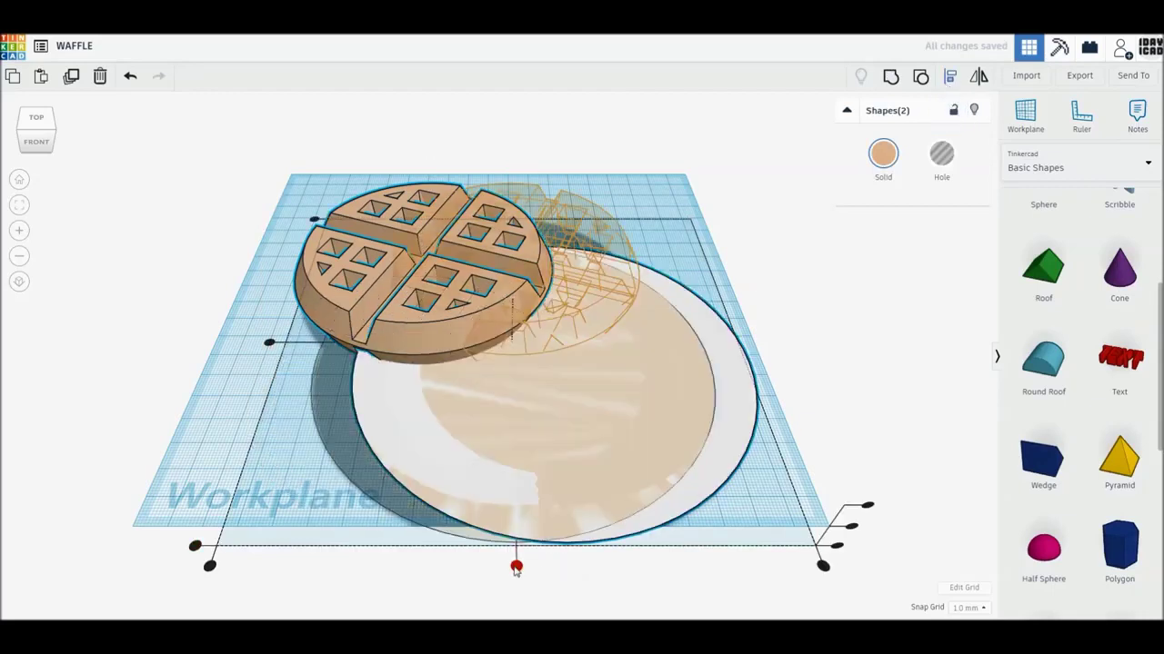
{"action": "left_click", "coordinate": [517, 565]}
{"action": "left_click", "coordinate": [306, 342]}
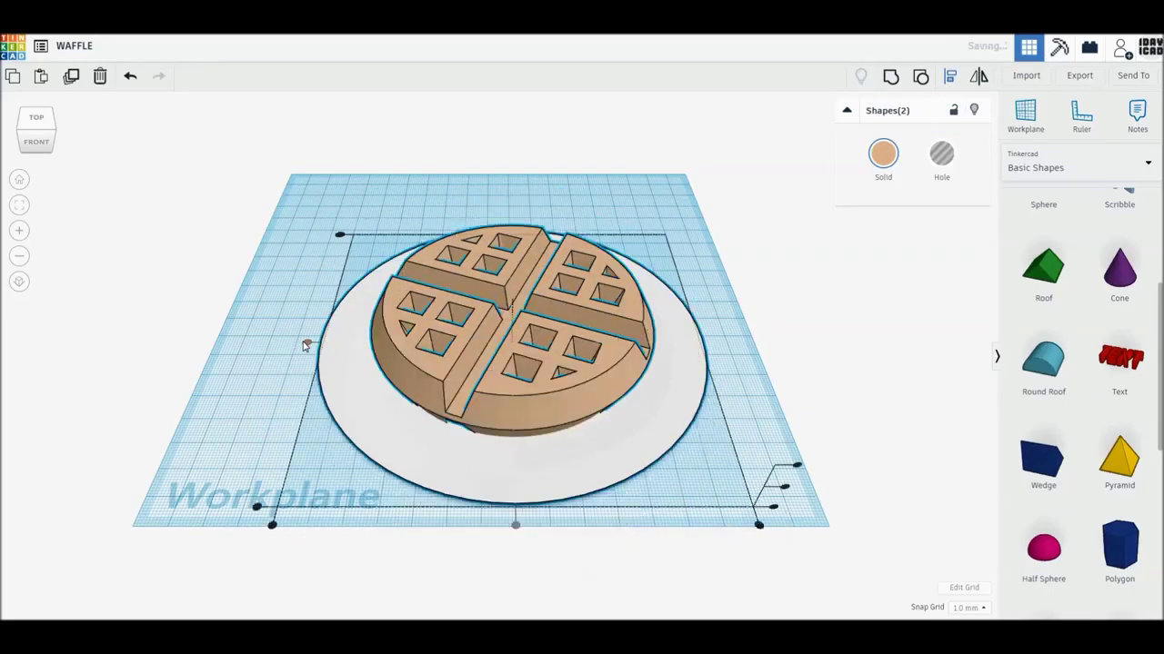
{"action": "left_click", "coordinate": [773, 382]}
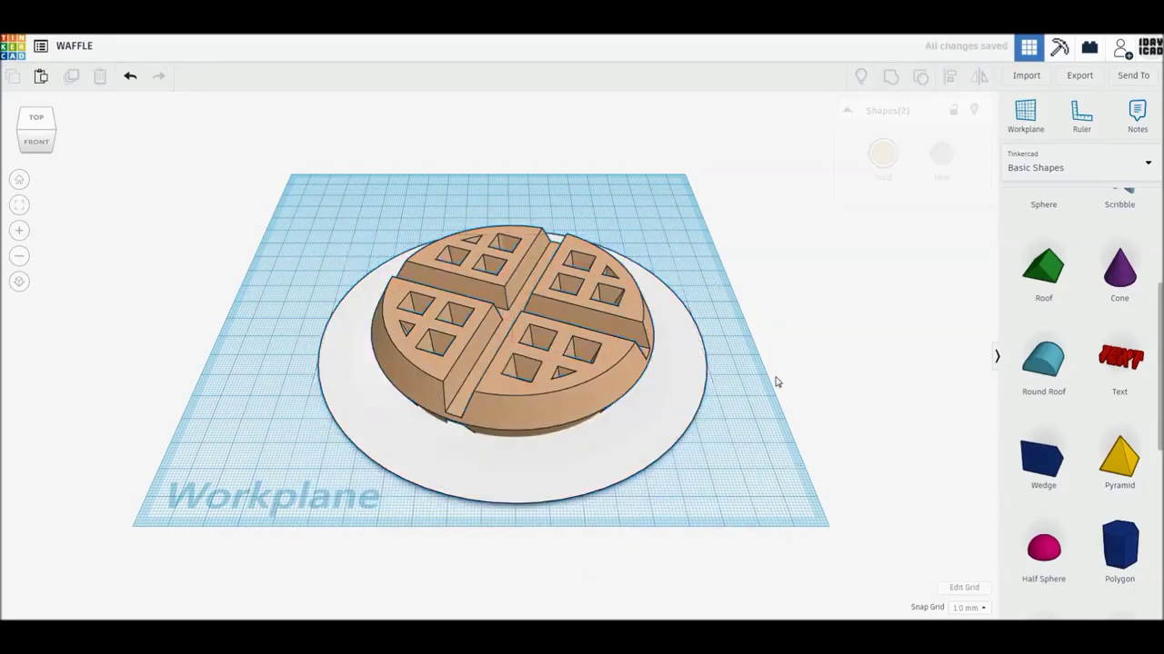
- Select the waffle and plate together and move them toward the workplane centre
{"action": "left_click_drag", "start_coordinate": [755, 460], "coordinate": [557, 339]}
{"action": "left_click_drag", "start_coordinate": [633, 448], "coordinate": [592, 403]}
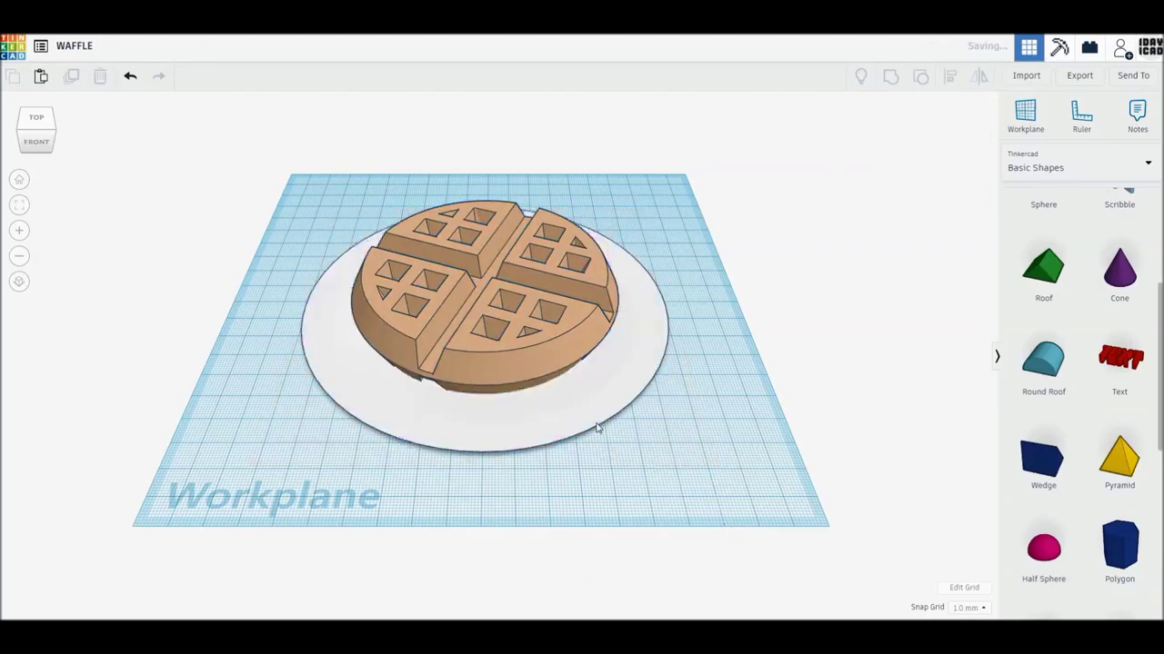
{"action": "left_click", "coordinate": [595, 425]}
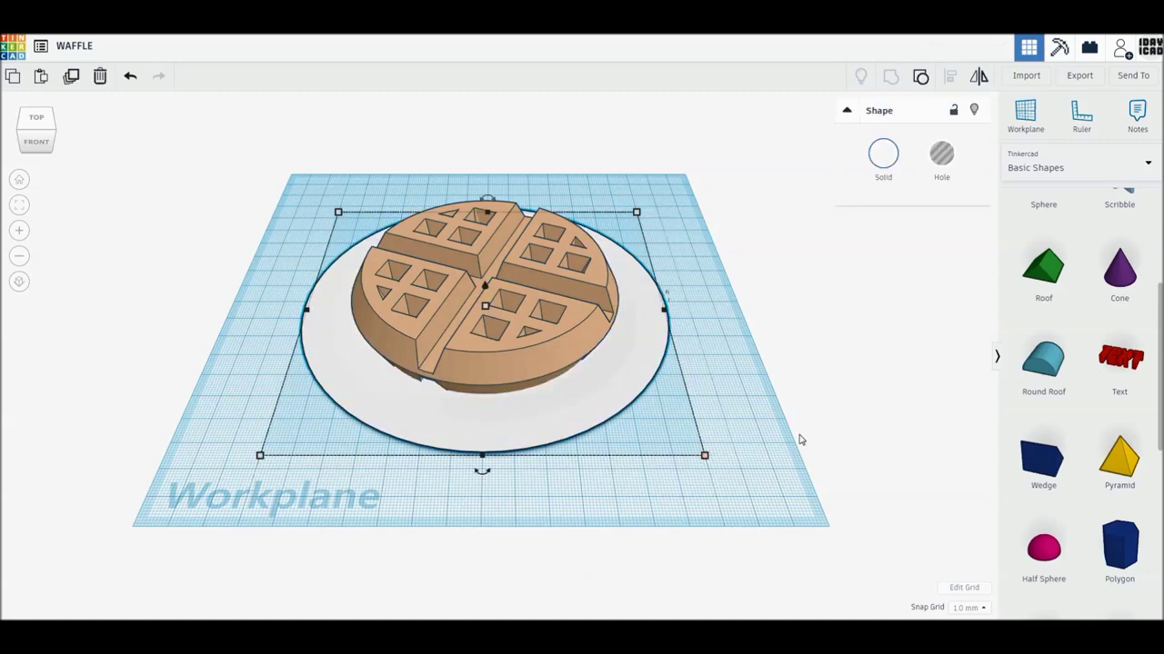
{"action": "left_click_drag", "start_coordinate": [796, 506], "coordinate": [567, 412]}
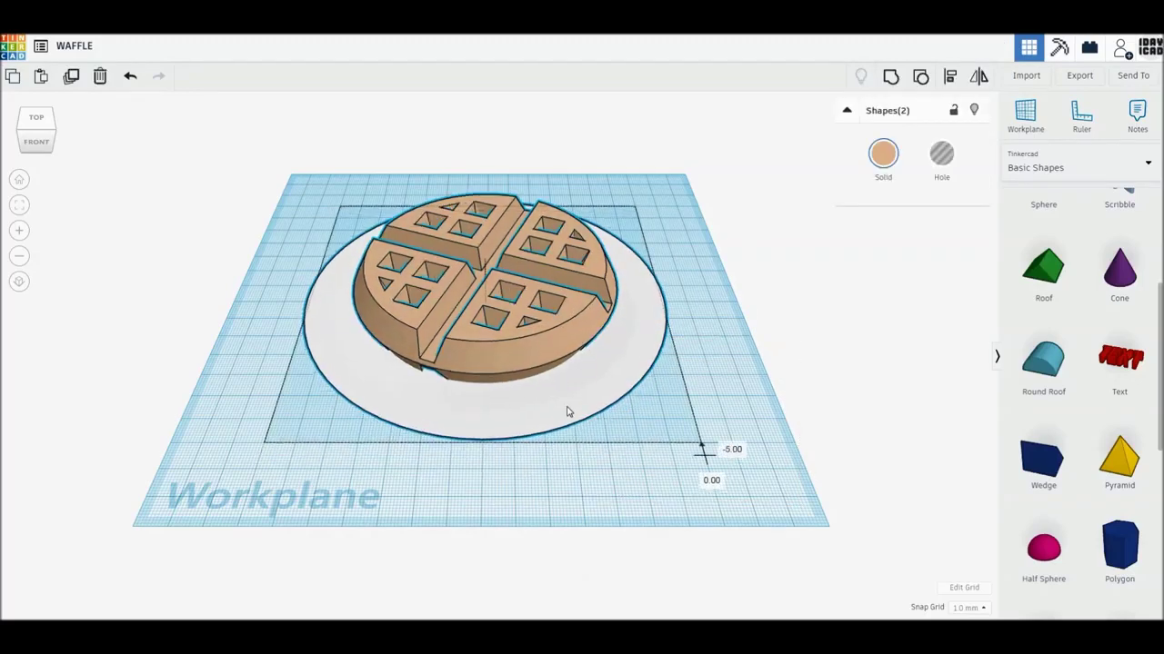
{"action": "left_click", "coordinate": [856, 402]}
{"action": "right_click_drag", "start_coordinate": [693, 408], "coordinate": [714, 433]}
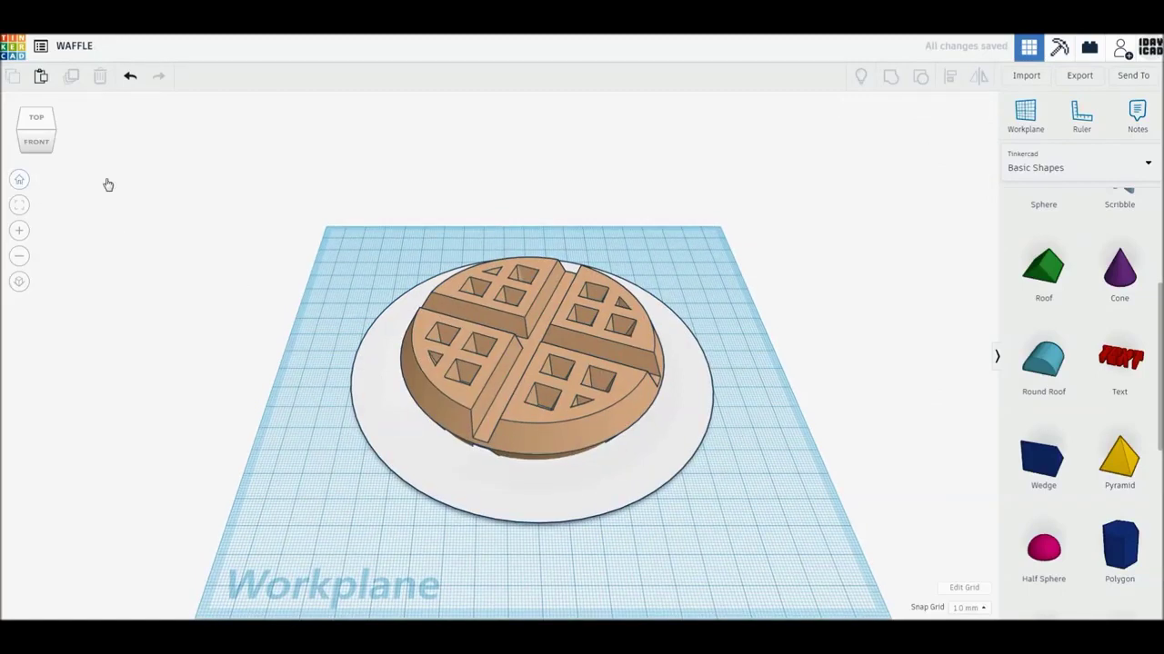
{"action": "left_click", "coordinate": [19, 179]}
{"action": "scroll", "coordinate": [1114, 441], "scroll_direction": "down", "scroll_amount": 1}
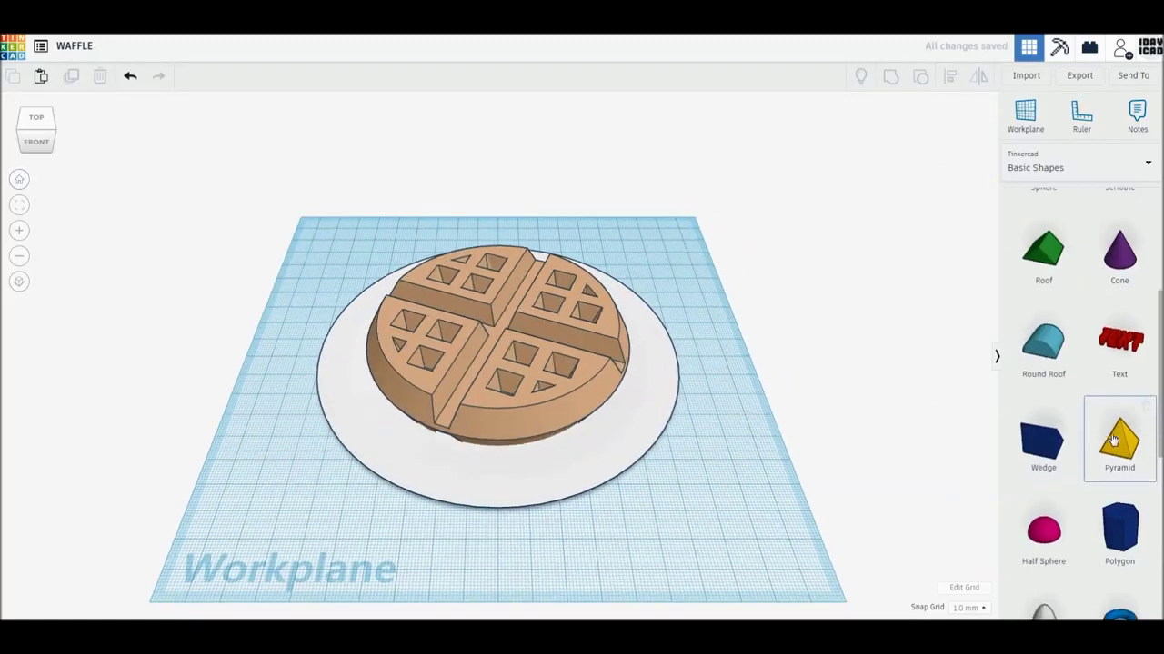
- Place a Scribble shape and draw a thick S-shaped syrup stroke
{"action": "scroll", "coordinate": [1113, 441], "scroll_direction": "up", "scroll_amount": 3}
{"action": "left_click_drag", "start_coordinate": [1118, 231], "coordinate": [635, 454]}
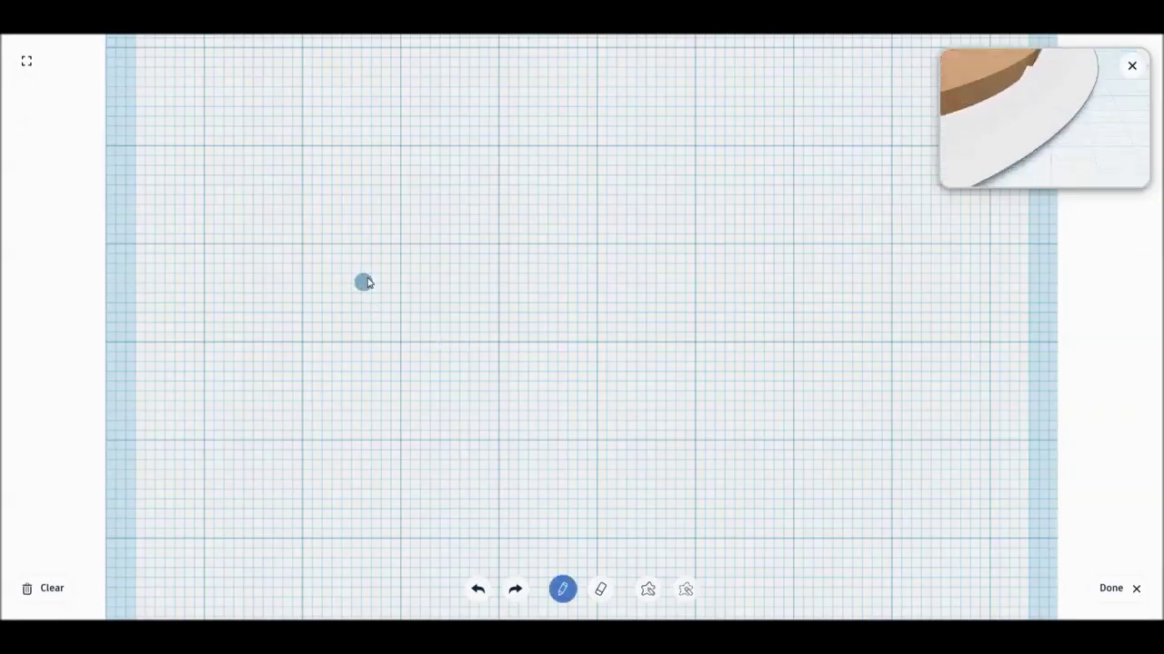
{"action": "mouse_move", "coordinate": [370, 277]}
{"action": "left_mouse_down"}
{"action": "mouse_move", "coordinate": [554, 242]}
{"action": "mouse_move", "coordinate": [424, 458]}
{"action": "mouse_move", "coordinate": [545, 403]}
{"action": "mouse_move", "coordinate": [735, 279]}
{"action": "left_mouse_up"}
{"action": "mouse_move", "coordinate": [759, 454]}
{"action": "left_mouse_down"}
{"action": "mouse_move", "coordinate": [715, 480]}
{"action": "mouse_move", "coordinate": [737, 467]}
{"action": "mouse_move", "coordinate": [800, 372]}
{"action": "mouse_move", "coordinate": [792, 331]}
{"action": "mouse_move", "coordinate": [733, 291]}
{"action": "mouse_move", "coordinate": [673, 293]}
{"action": "mouse_move", "coordinate": [470, 479]}
{"action": "mouse_move", "coordinate": [418, 460]}
{"action": "mouse_move", "coordinate": [423, 388]}
{"action": "mouse_move", "coordinate": [550, 243]}
{"action": "mouse_move", "coordinate": [475, 206]}
{"action": "mouse_move", "coordinate": [346, 281]}
{"action": "left_mouse_up"}
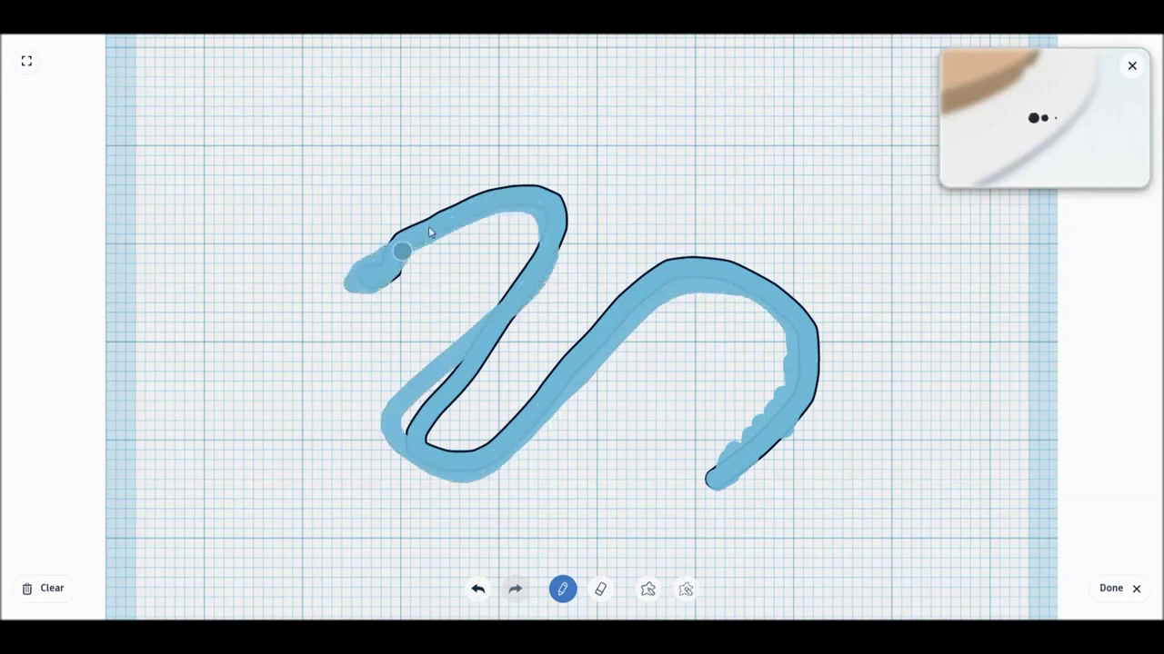
{"action": "mouse_move", "coordinate": [718, 489]}
{"action": "left_mouse_down"}
{"action": "mouse_move", "coordinate": [782, 343]}
{"action": "mouse_move", "coordinate": [720, 310]}
{"action": "mouse_move", "coordinate": [649, 330]}
{"action": "mouse_move", "coordinate": [518, 463]}
{"action": "mouse_move", "coordinate": [464, 482]}
{"action": "mouse_move", "coordinate": [423, 435]}
{"action": "mouse_move", "coordinate": [522, 263]}
{"action": "mouse_move", "coordinate": [447, 243]}
{"action": "mouse_move", "coordinate": [397, 275]}
{"action": "left_mouse_up"}
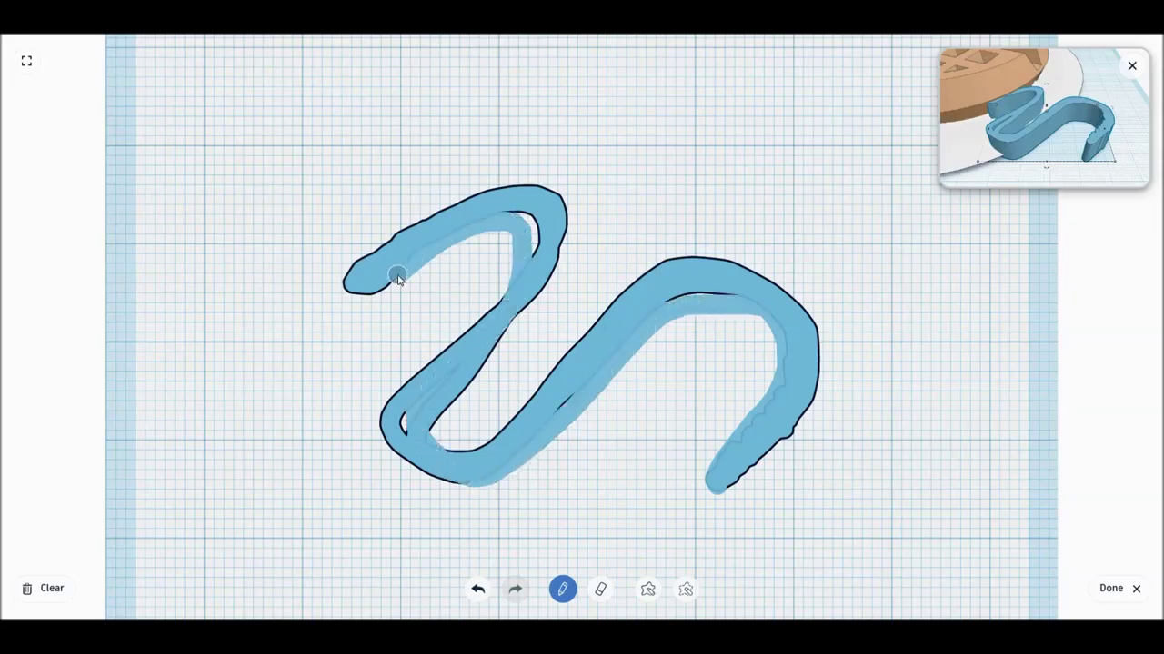
- Fill the gaps and slits inside the scribble and thicken its upper-left tip
{"action": "mouse_move", "coordinate": [514, 216]}
{"action": "left_mouse_down"}
{"action": "mouse_move", "coordinate": [527, 252]}
{"action": "mouse_move", "coordinate": [528, 218]}
{"action": "mouse_move", "coordinate": [394, 410]}
{"action": "mouse_move", "coordinate": [410, 446]}
{"action": "mouse_move", "coordinate": [405, 428]}
{"action": "left_mouse_up"}
{"action": "mouse_move", "coordinate": [452, 351]}
{"action": "left_mouse_down"}
{"action": "mouse_move", "coordinate": [480, 294]}
{"action": "mouse_move", "coordinate": [509, 276]}
{"action": "mouse_move", "coordinate": [489, 306]}
{"action": "left_mouse_up"}
{"action": "mouse_move", "coordinate": [548, 400]}
{"action": "left_mouse_down"}
{"action": "mouse_move", "coordinate": [582, 414]}
{"action": "mouse_move", "coordinate": [693, 300]}
{"action": "mouse_move", "coordinate": [751, 311]}
{"action": "mouse_move", "coordinate": [819, 355]}
{"action": "mouse_move", "coordinate": [805, 427]}
{"action": "mouse_move", "coordinate": [723, 491]}
{"action": "mouse_move", "coordinate": [717, 450]}
{"action": "mouse_move", "coordinate": [803, 405]}
{"action": "mouse_move", "coordinate": [727, 475]}
{"action": "mouse_move", "coordinate": [716, 459]}
{"action": "left_mouse_up"}
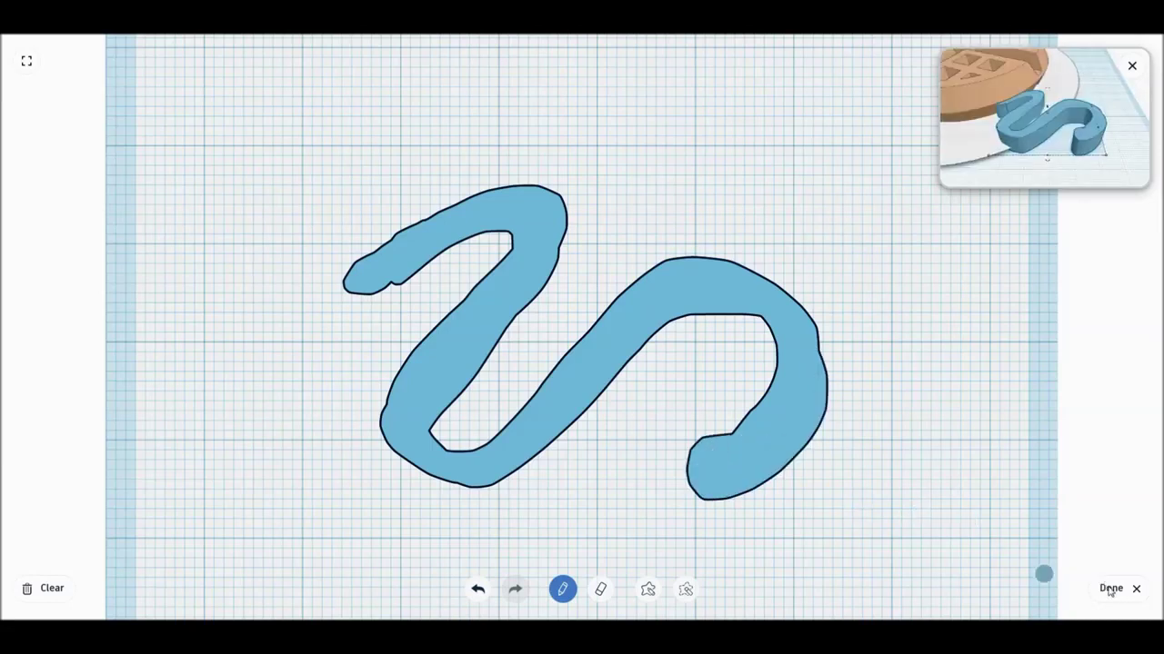
{"action": "mouse_move", "coordinate": [403, 260]}
{"action": "left_mouse_down"}
{"action": "mouse_move", "coordinate": [382, 294]}
{"action": "mouse_move", "coordinate": [351, 281]}
{"action": "mouse_move", "coordinate": [423, 233]}
{"action": "left_mouse_up"}
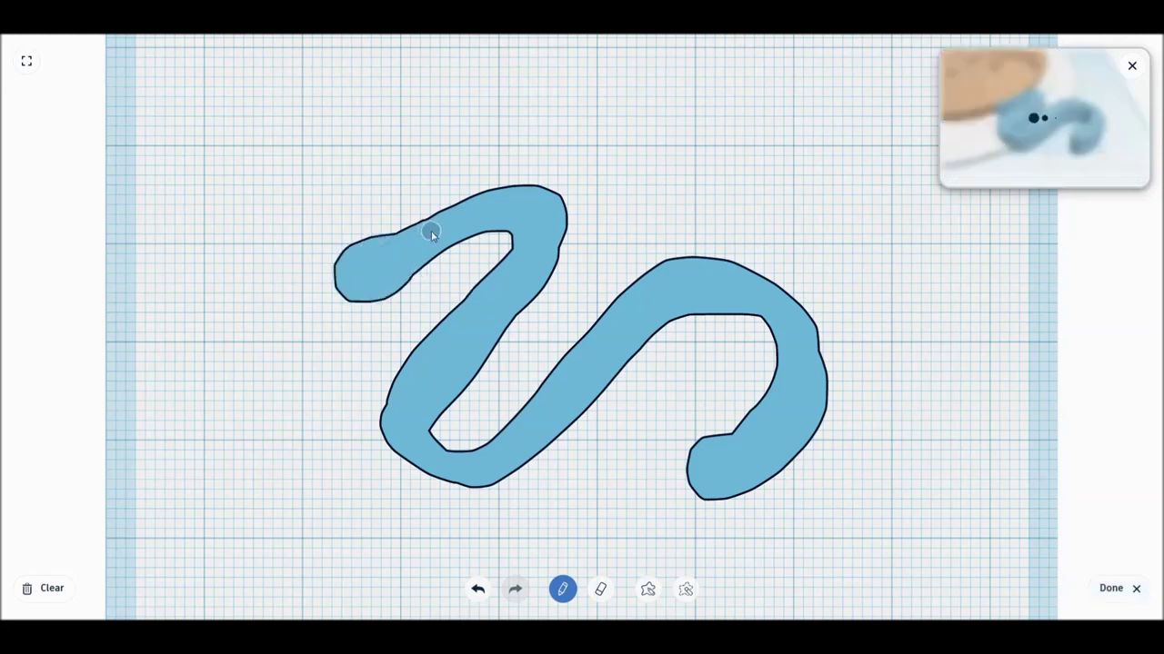
- Finish the scribble, lift it off the workplane and place it beside the waffle
{"action": "left_click", "coordinate": [1101, 586]}
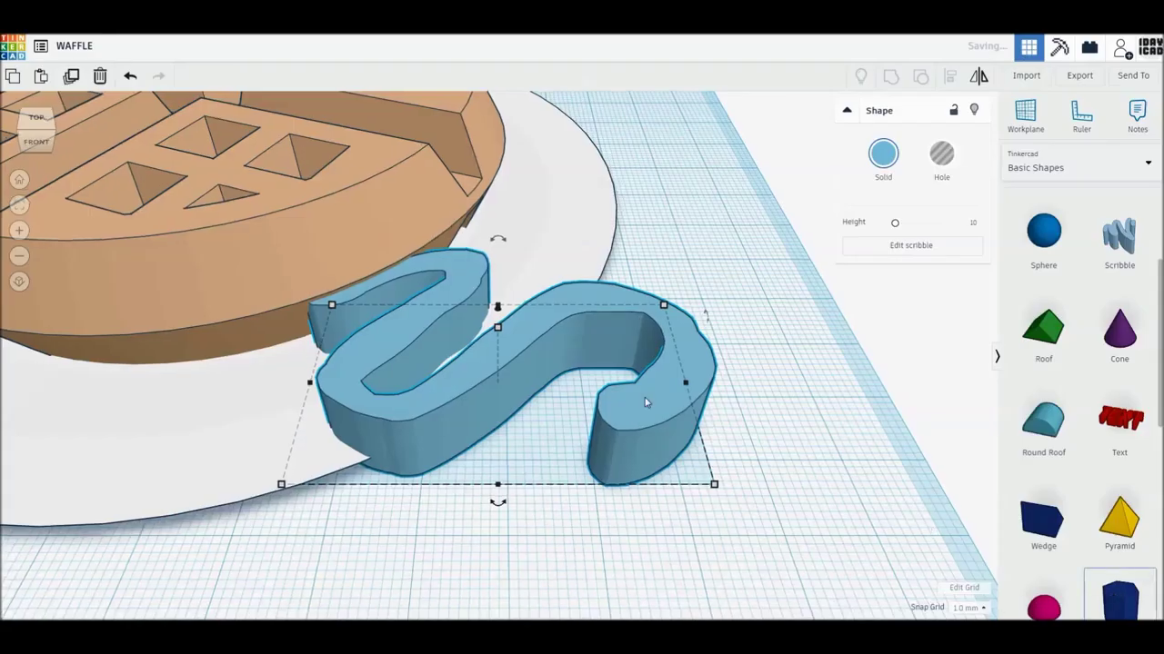
{"action": "left_click_drag", "start_coordinate": [498, 309], "coordinate": [498, 234]}
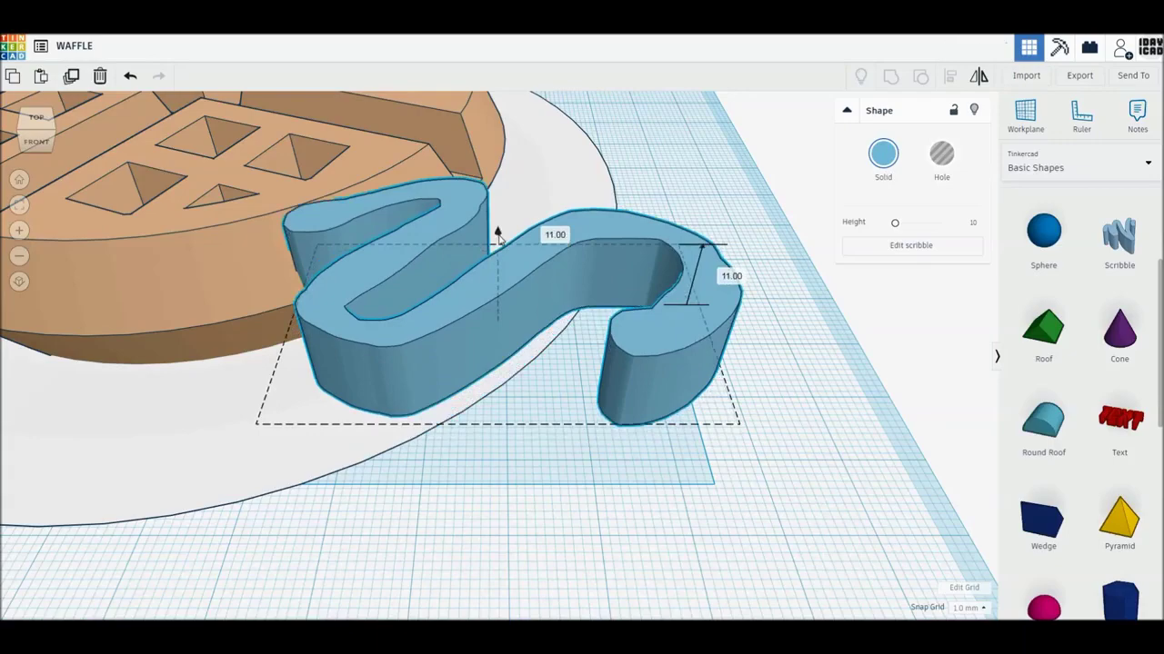
{"action": "right_click_drag", "start_coordinate": [496, 446], "coordinate": [787, 474]}
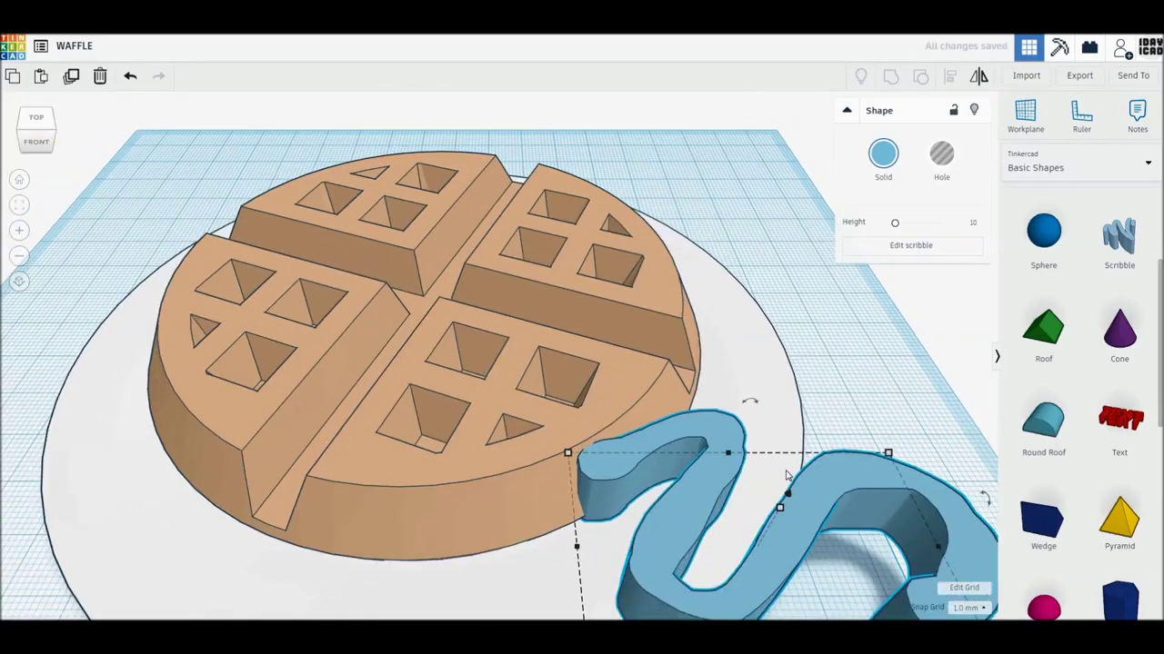
- Center the scribble on the waffle and make it 12 mm tall
{"action": "scroll", "coordinate": [787, 471], "scroll_direction": "down", "scroll_amount": 5}
{"action": "scroll", "coordinate": [472, 445], "scroll_direction": "up", "scroll_amount": 2}
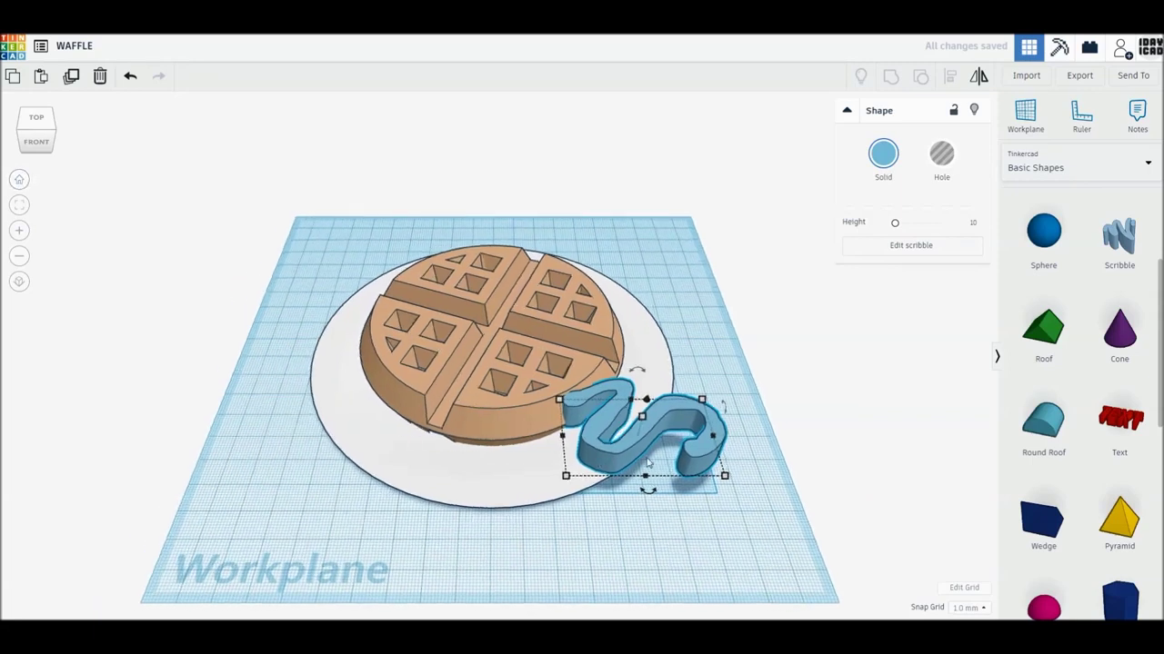
{"action": "left_click_drag", "start_coordinate": [627, 436], "coordinate": [484, 350]}
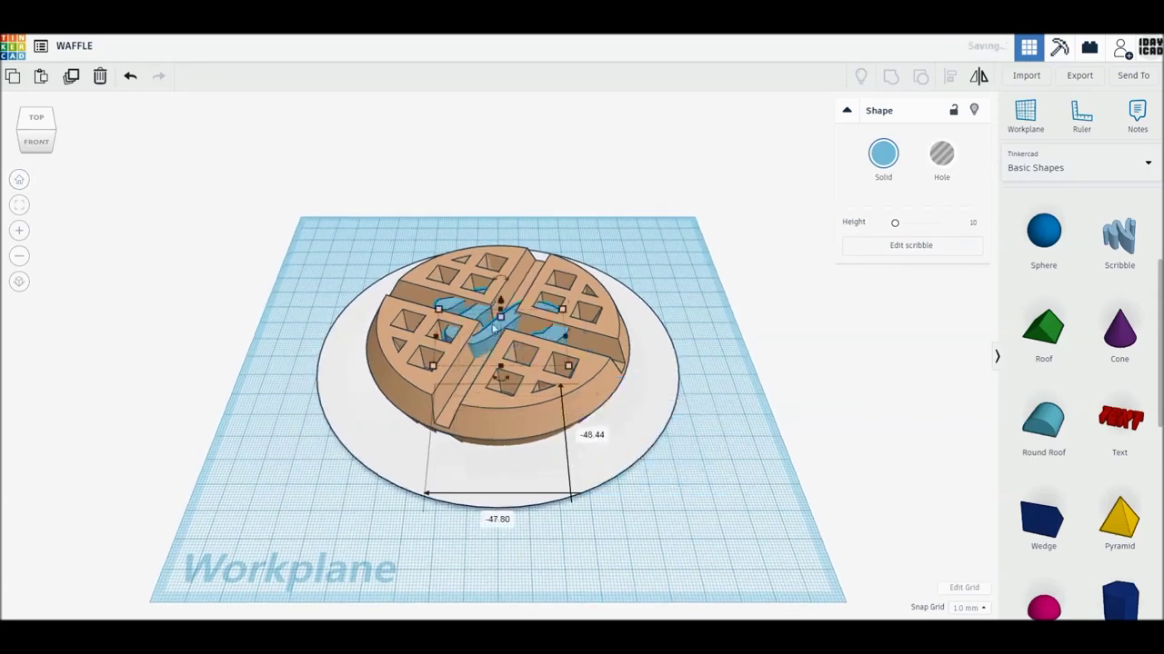
{"action": "left_click_drag", "start_coordinate": [501, 315], "coordinate": [501, 316]}
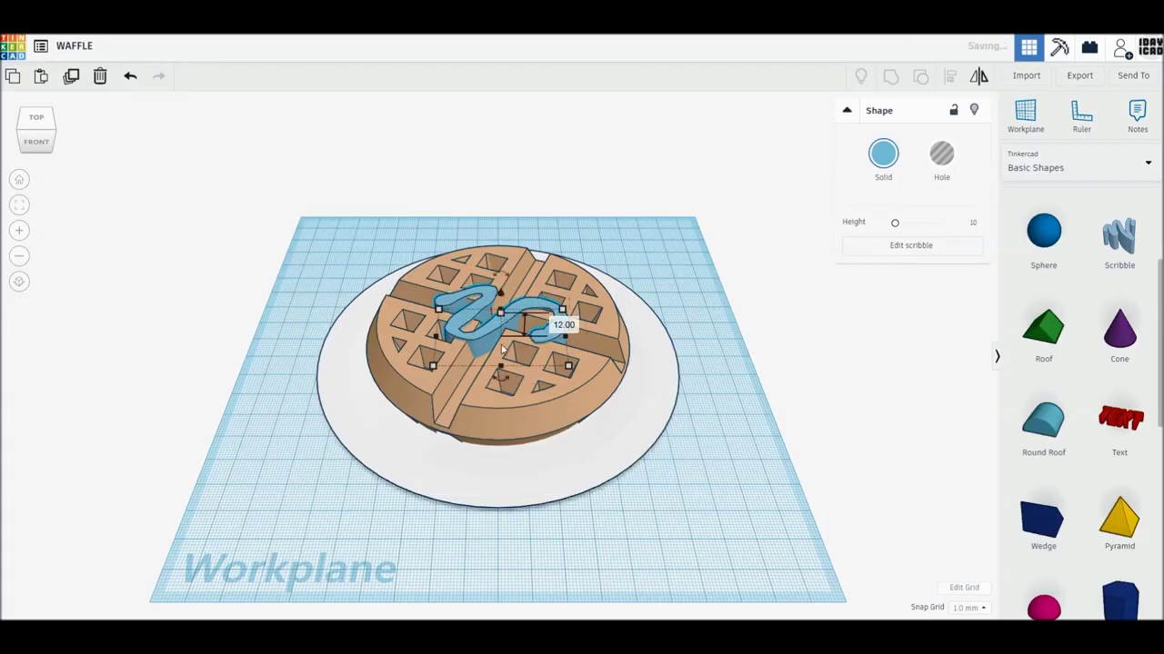
{"action": "scroll", "coordinate": [502, 350], "scroll_direction": "up", "scroll_amount": 3}
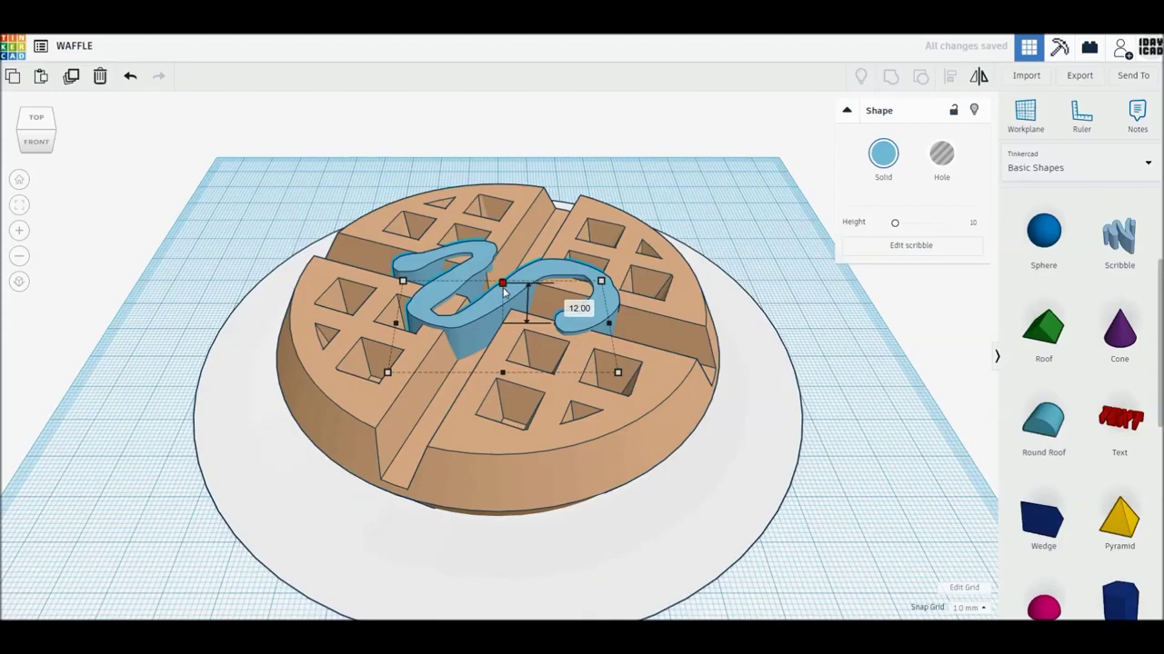
- Set the scribble's height to 11.5 mm
{"action": "left_click_drag", "start_coordinate": [503, 292], "coordinate": [503, 294]}
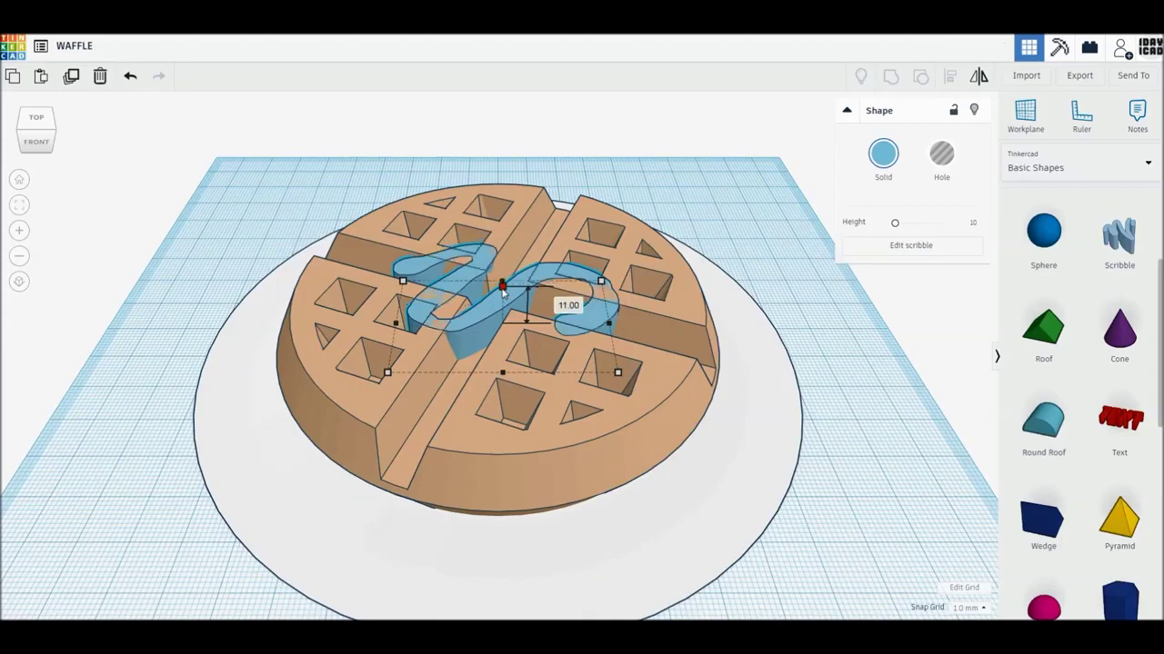
{"action": "left_click", "coordinate": [568, 305]}
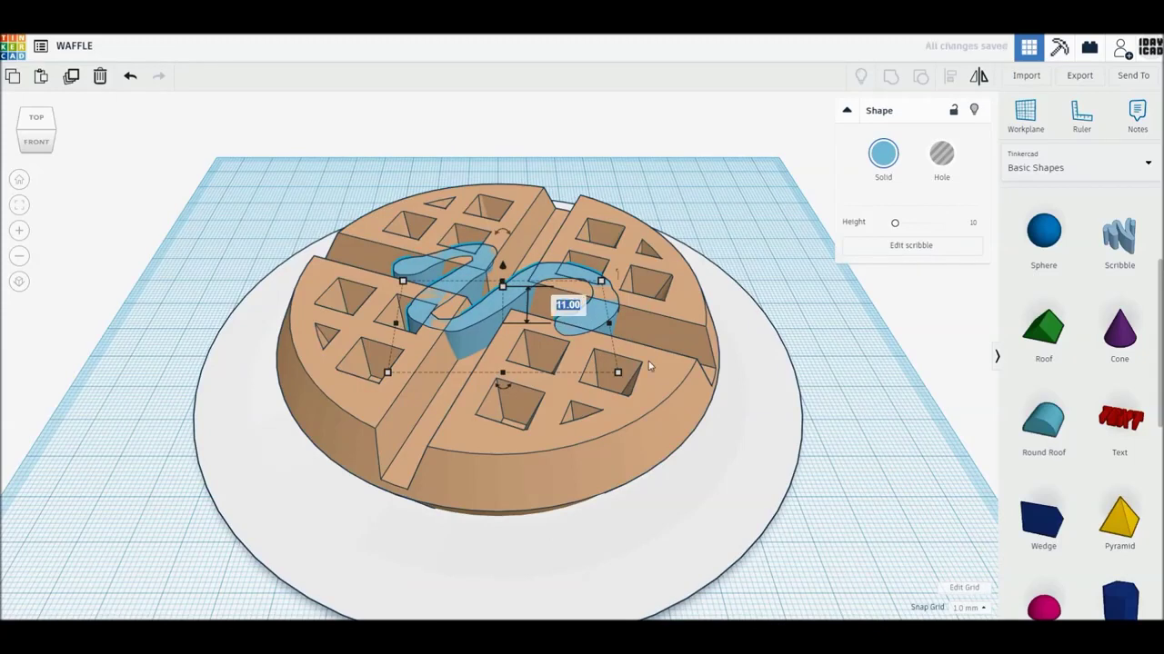
{"action": "type", "text": "11.8"}
{"action": "key", "text": "Return"}
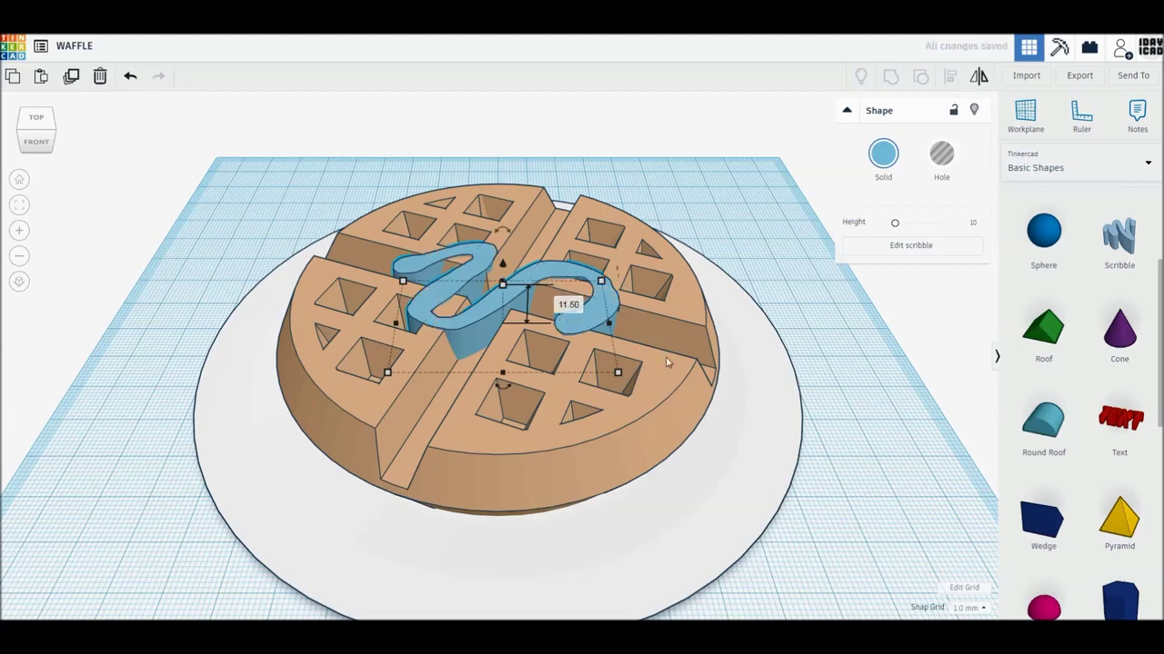
- Make the scribble a transparent orange
{"action": "left_click", "coordinate": [890, 159]}
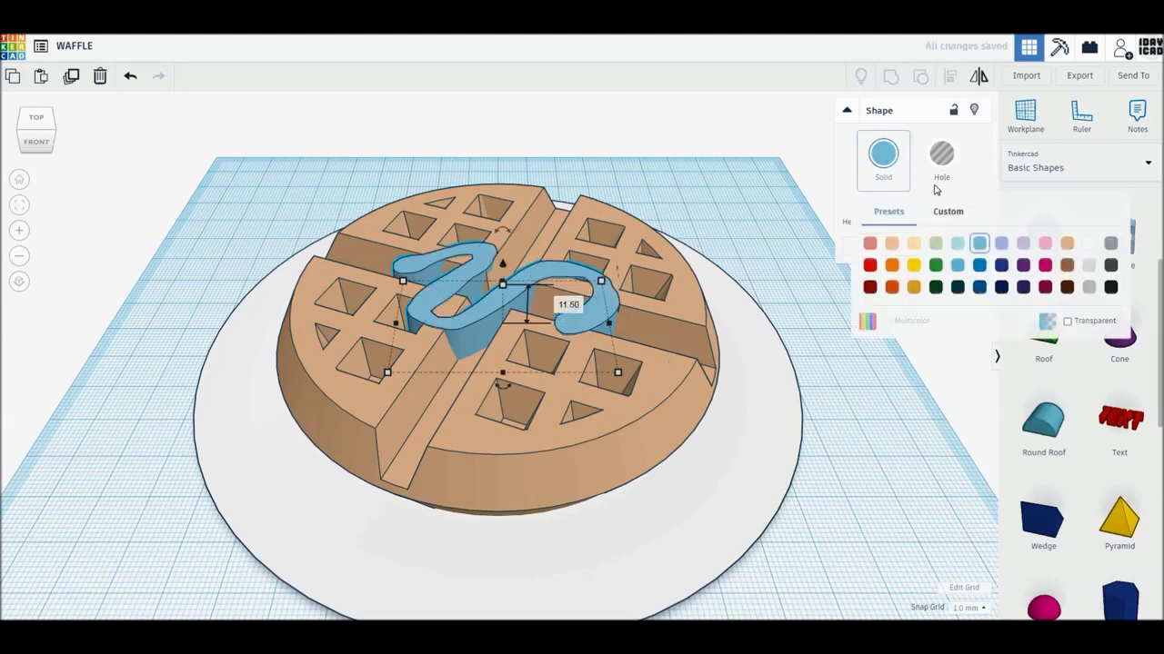
{"action": "left_click", "coordinate": [889, 273]}
{"action": "left_click", "coordinate": [882, 154]}
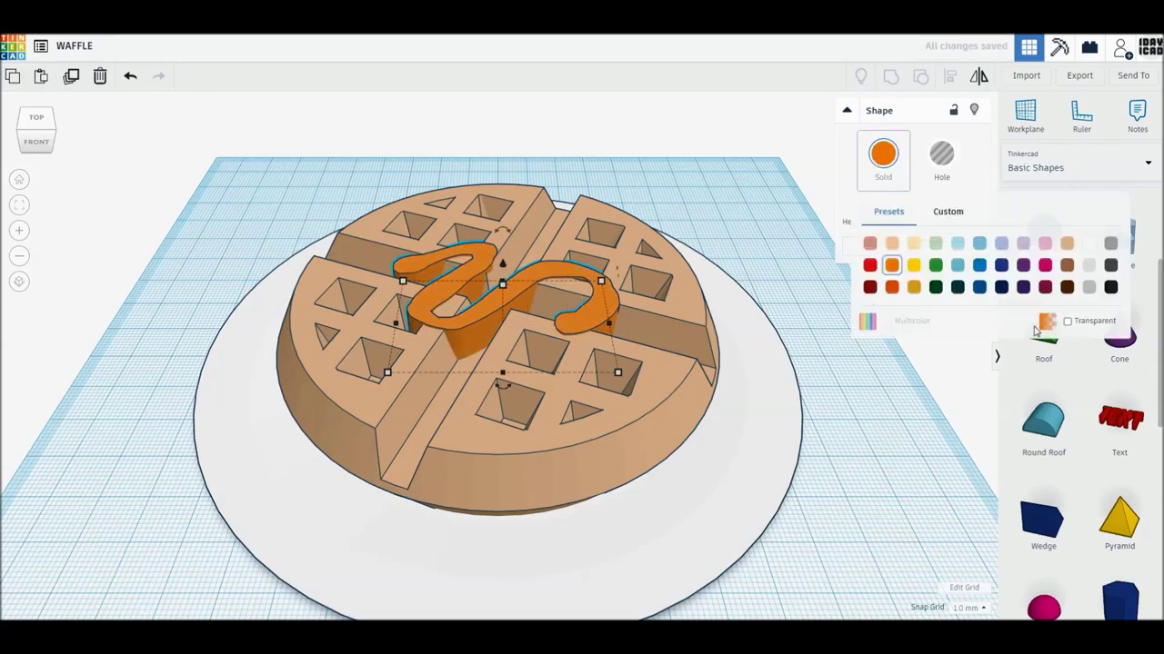
{"action": "left_click", "coordinate": [1068, 321]}
- Stretch the scribble to about 70 by 60 mm and center it on the waffle
{"action": "left_click_drag", "start_coordinate": [387, 374], "coordinate": [344, 420]}
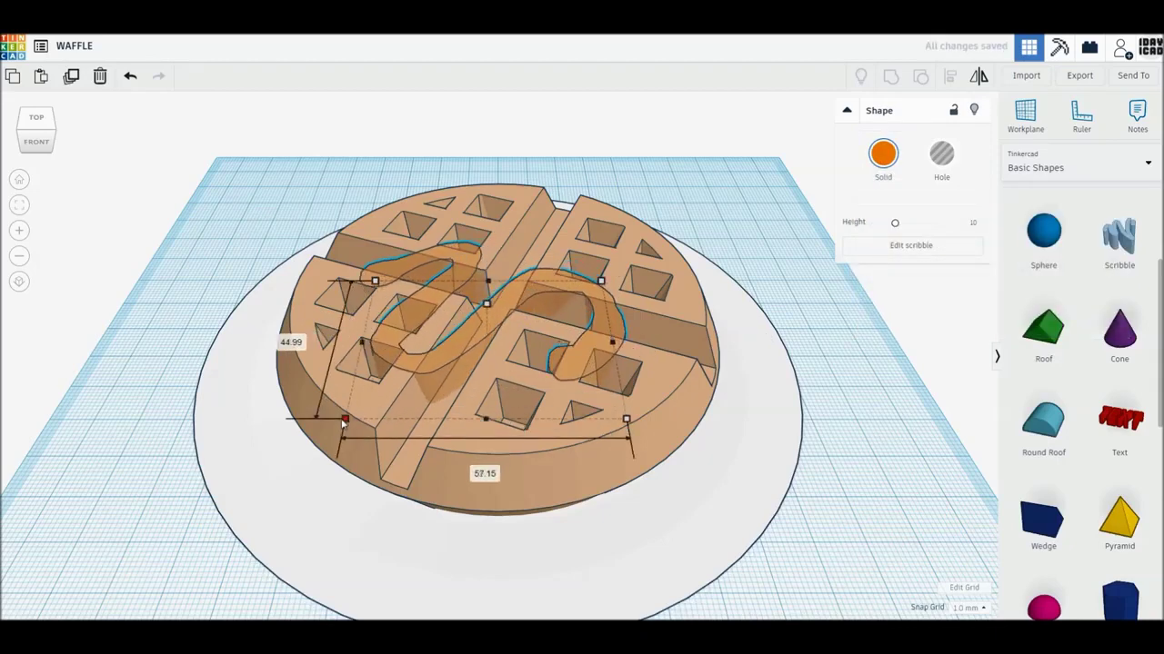
{"action": "left_click_drag", "start_coordinate": [601, 281], "coordinate": [641, 249]}
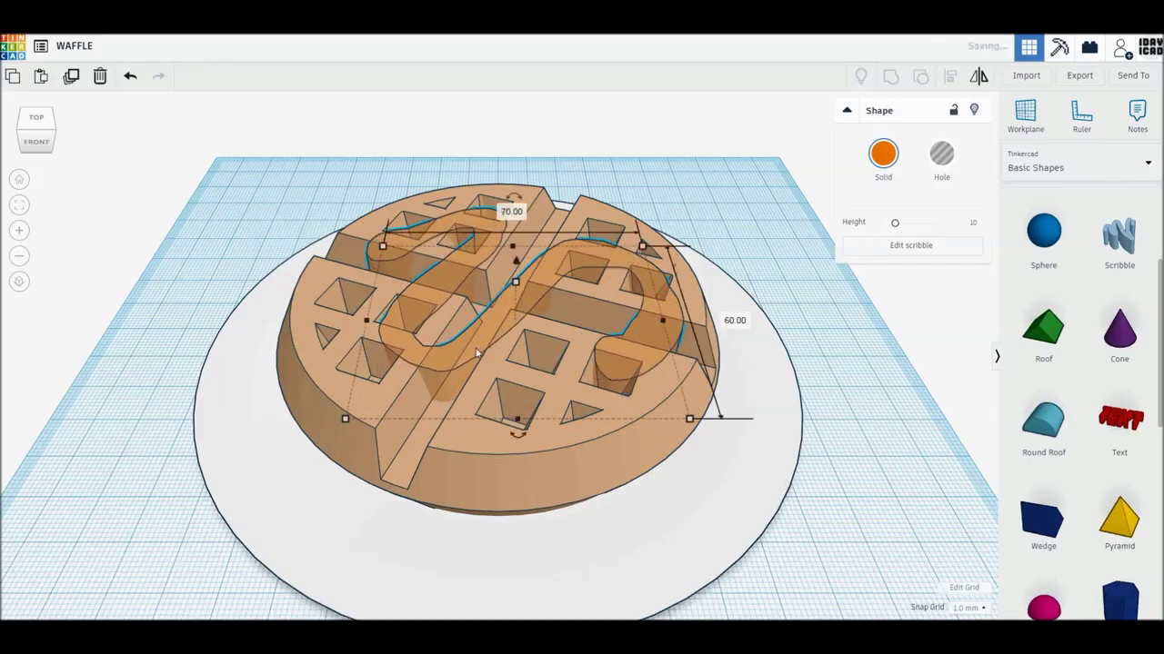
{"action": "left_click_drag", "start_coordinate": [480, 352], "coordinate": [462, 356]}
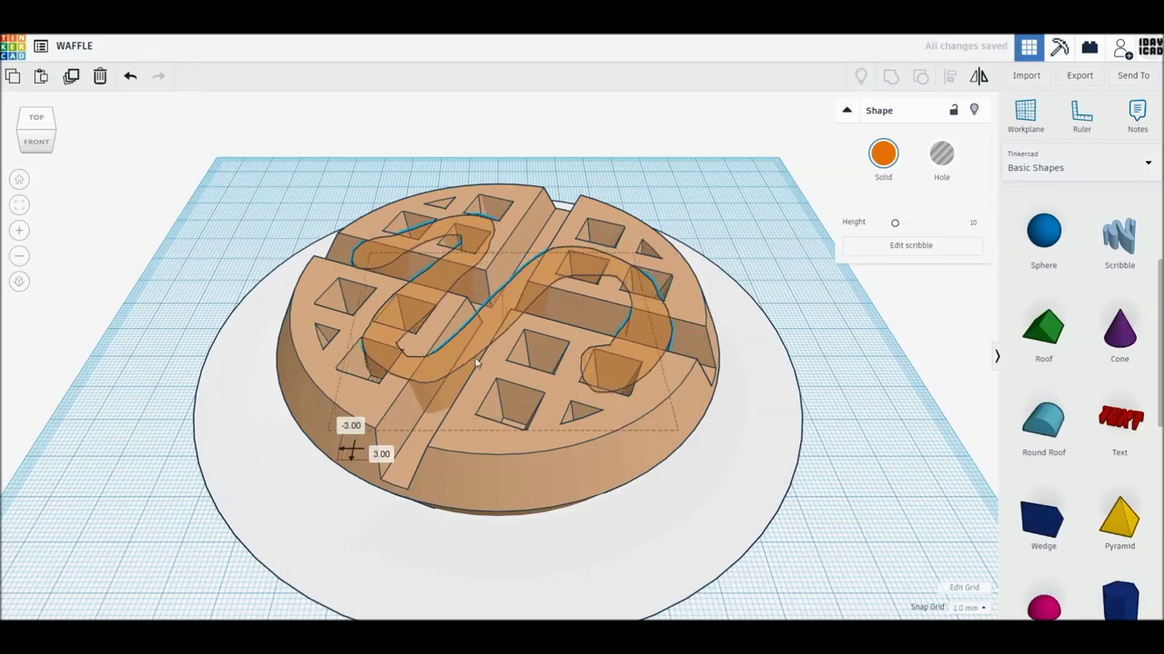
{"action": "left_click", "coordinate": [904, 394]}
{"action": "scroll", "coordinate": [1043, 368], "scroll_direction": "up", "scroll_amount": 2}
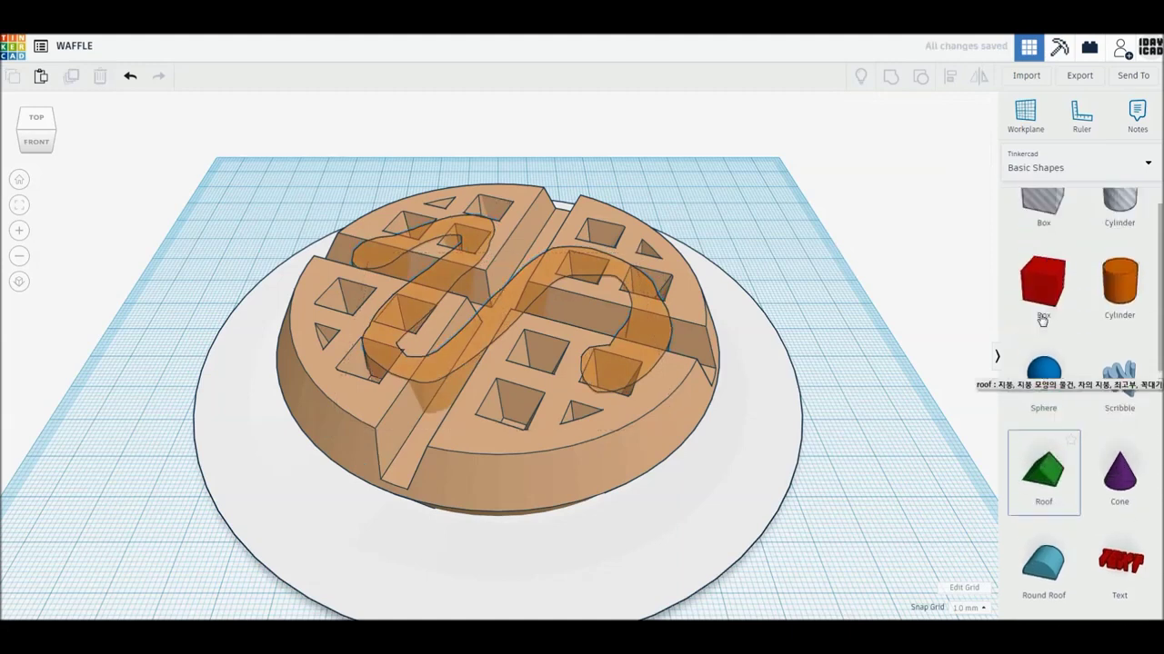
- Resize the red box to 17 by 17 mm
{"action": "scroll", "coordinate": [1043, 320], "scroll_direction": "up", "scroll_amount": 1}
{"action": "left_click_drag", "start_coordinate": [1043, 323], "coordinate": [911, 425]}
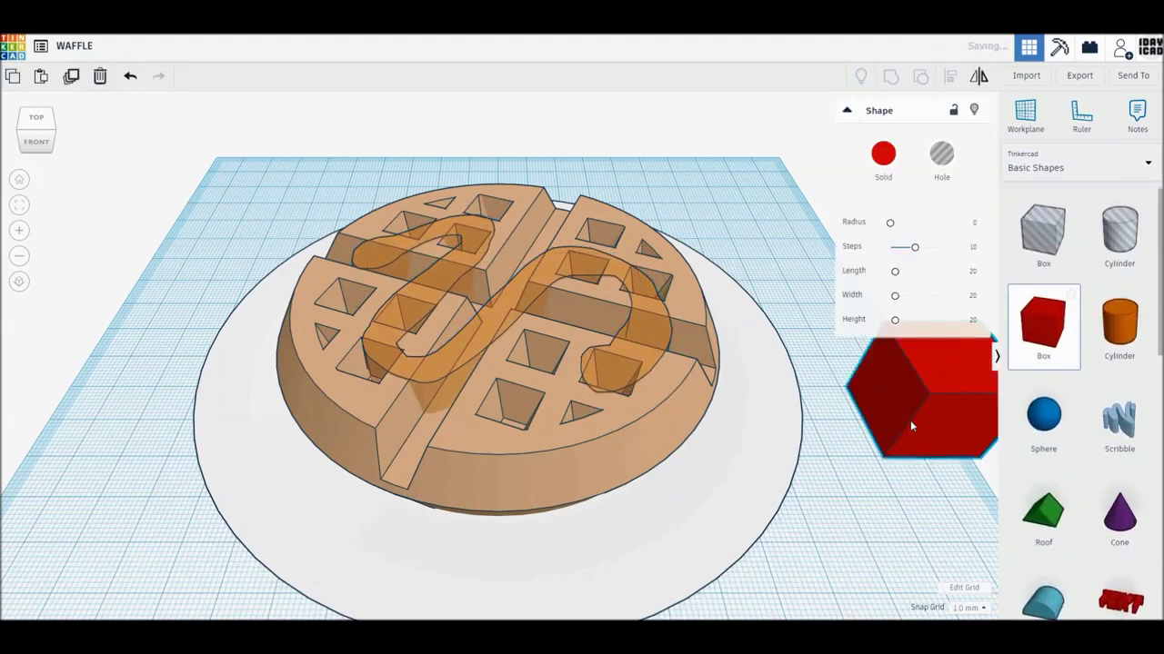
{"action": "left_click", "coordinate": [987, 390]}
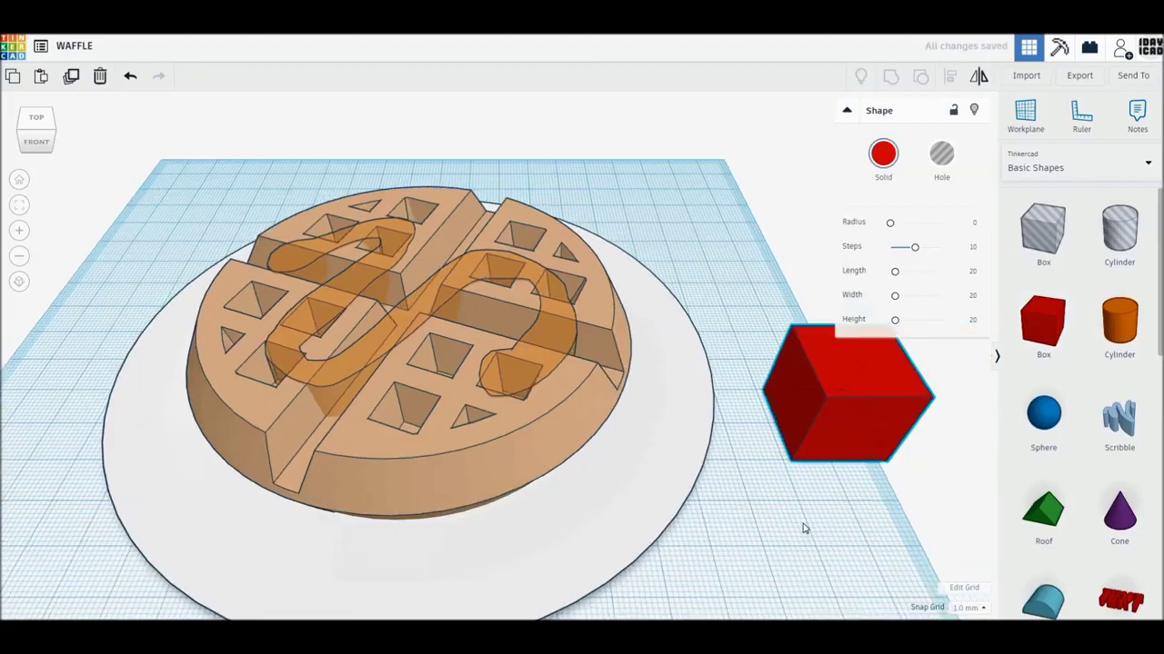
{"action": "middle_click_drag", "start_coordinate": [957, 526], "coordinate": [817, 530]}
{"action": "left_click", "coordinate": [864, 511]}
{"action": "type", "text": "17"}
{"action": "key", "text": "Return"}
{"action": "left_click", "coordinate": [916, 425]}
{"action": "key", "text": "Return"}
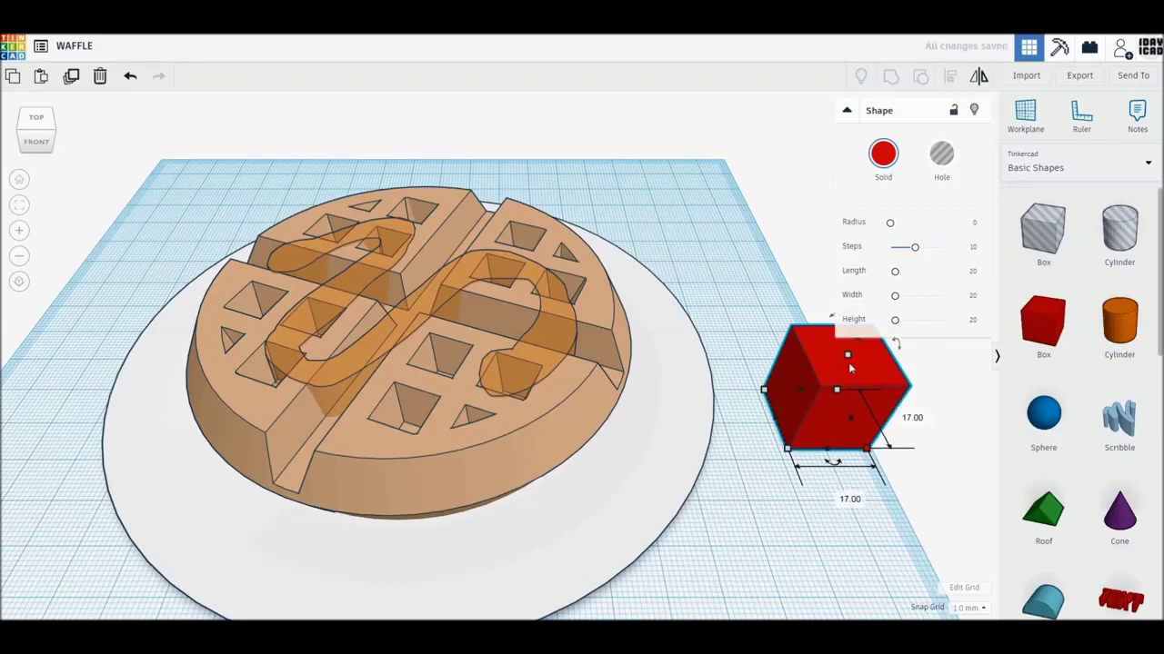
- Set the waffle's height to 15 mm
{"action": "left_click", "coordinate": [523, 384]}
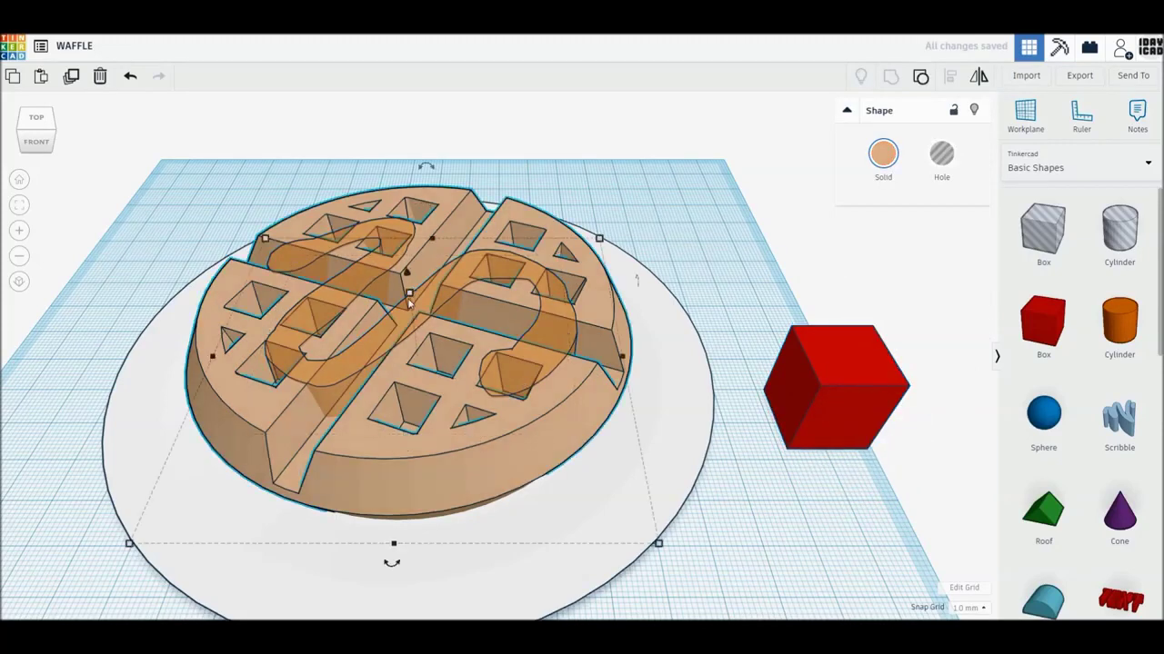
{"action": "left_click", "coordinate": [476, 326]}
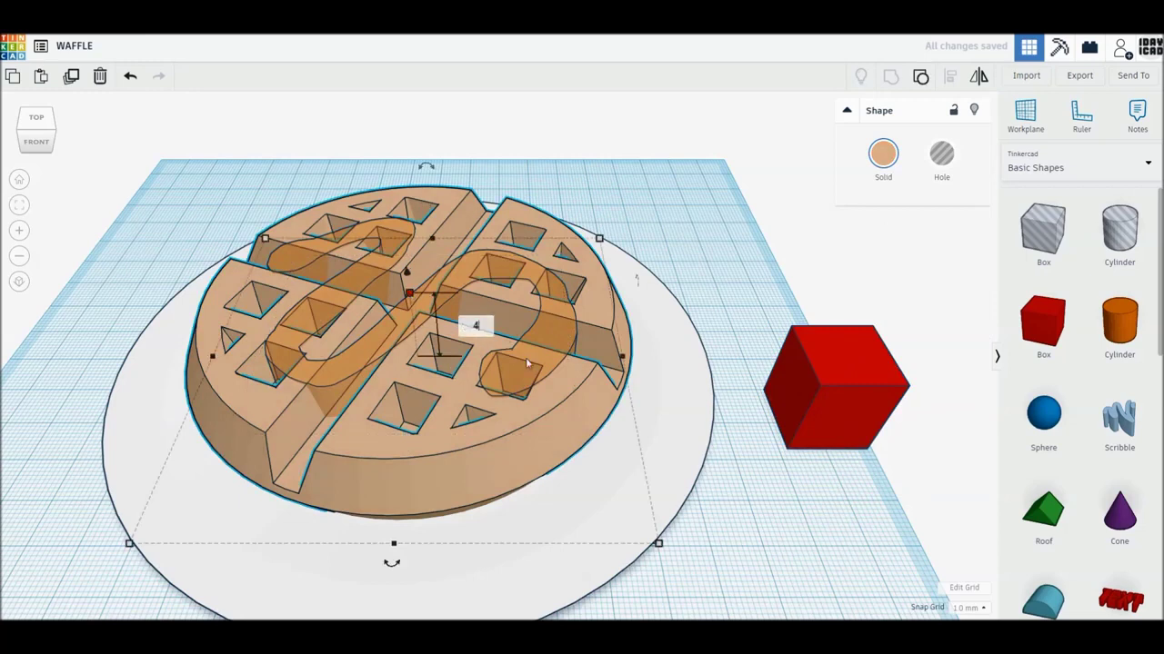
{"action": "key", "text": "BackSpace"}
{"action": "type", "text": "15"}
{"action": "key", "text": "Return"}
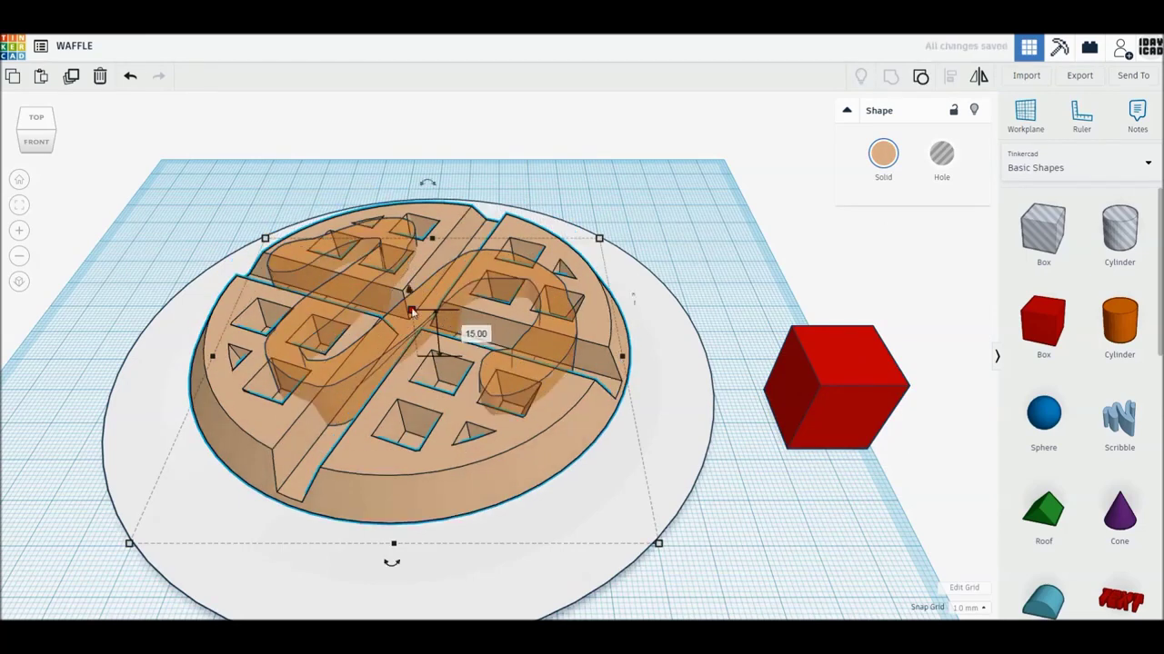
- Lower the syrup scribble to a 7.50 mm elevation, then select the red cube's Steps value
{"action": "left_click", "coordinate": [411, 326]}
{"action": "left_click_drag", "start_coordinate": [414, 298], "coordinate": [415, 311]}
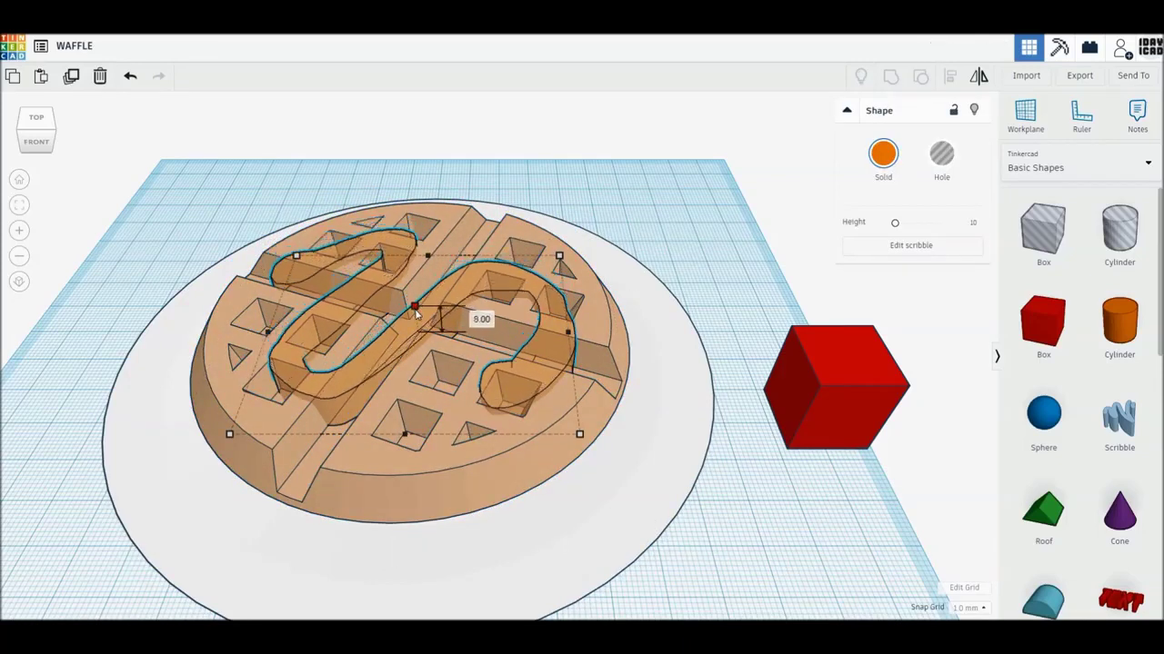
{"action": "left_click_drag", "start_coordinate": [413, 312], "coordinate": [416, 314]}
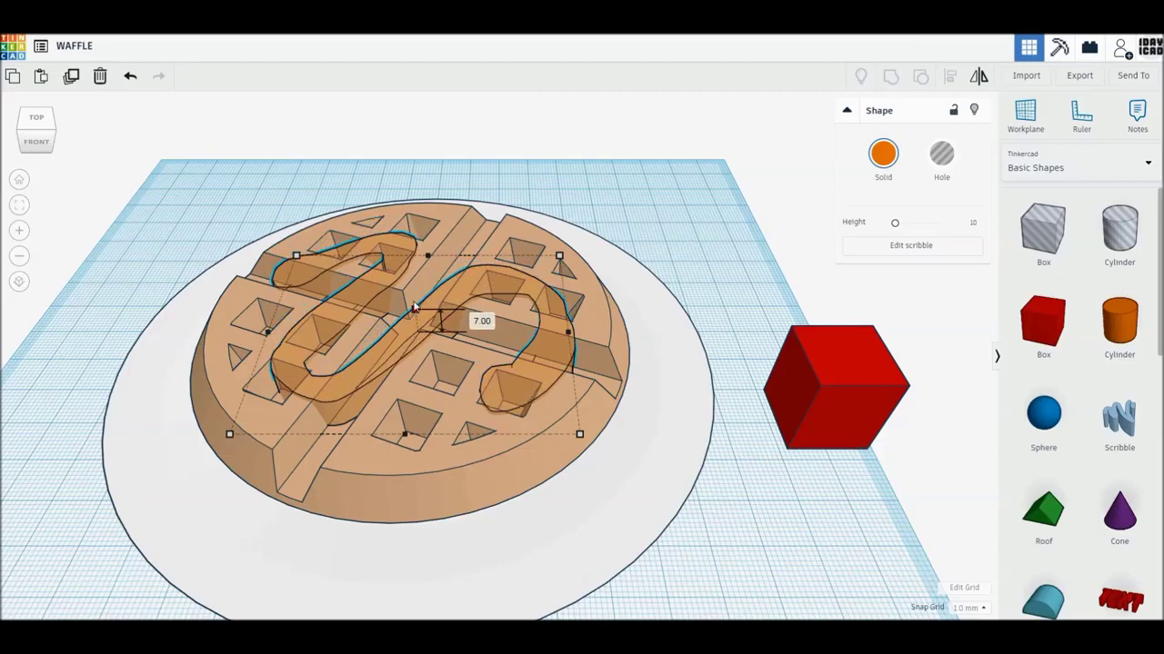
{"action": "left_click_drag", "start_coordinate": [410, 296], "coordinate": [416, 315]}
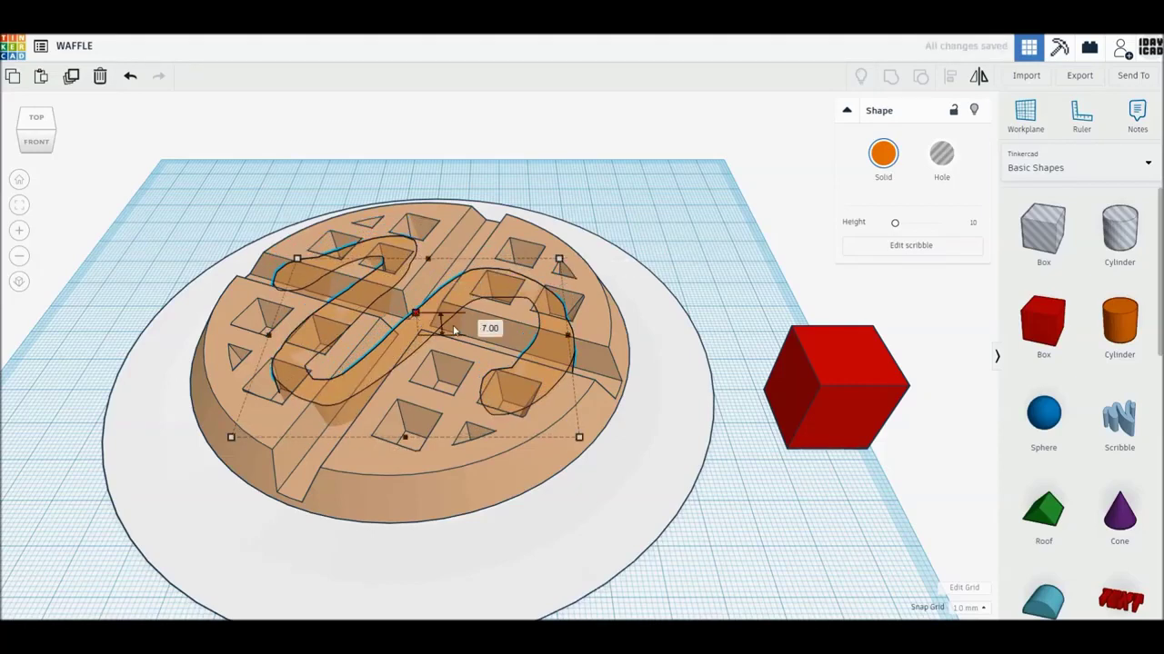
{"action": "left_click", "coordinate": [491, 327]}
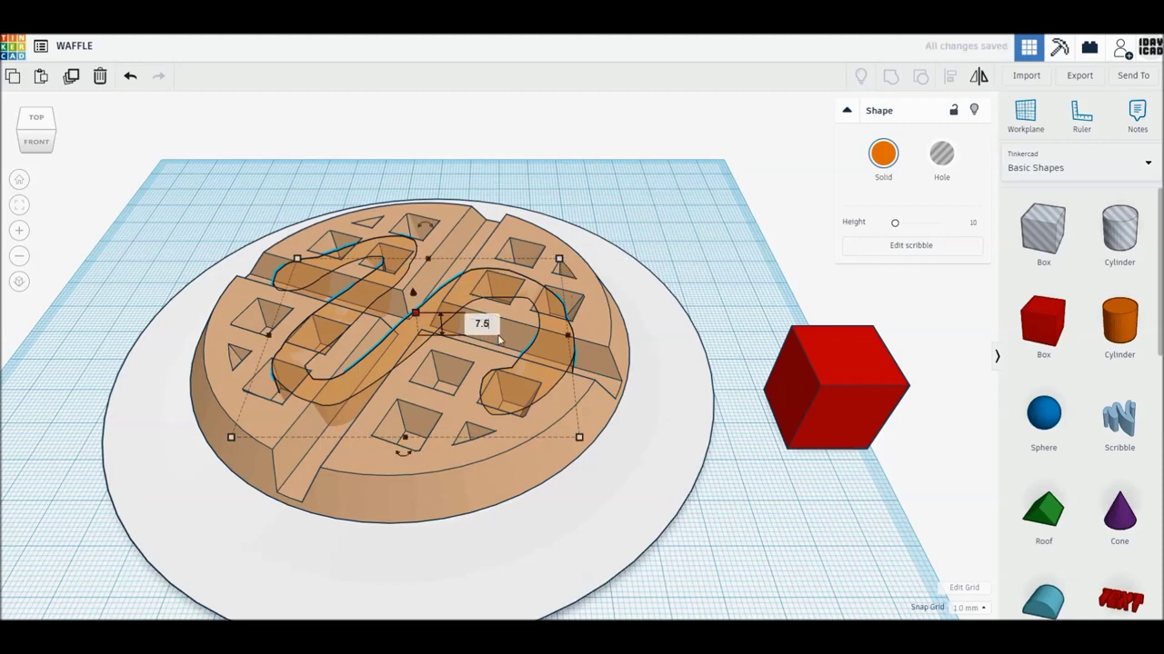
{"action": "key", "text": "Return"}
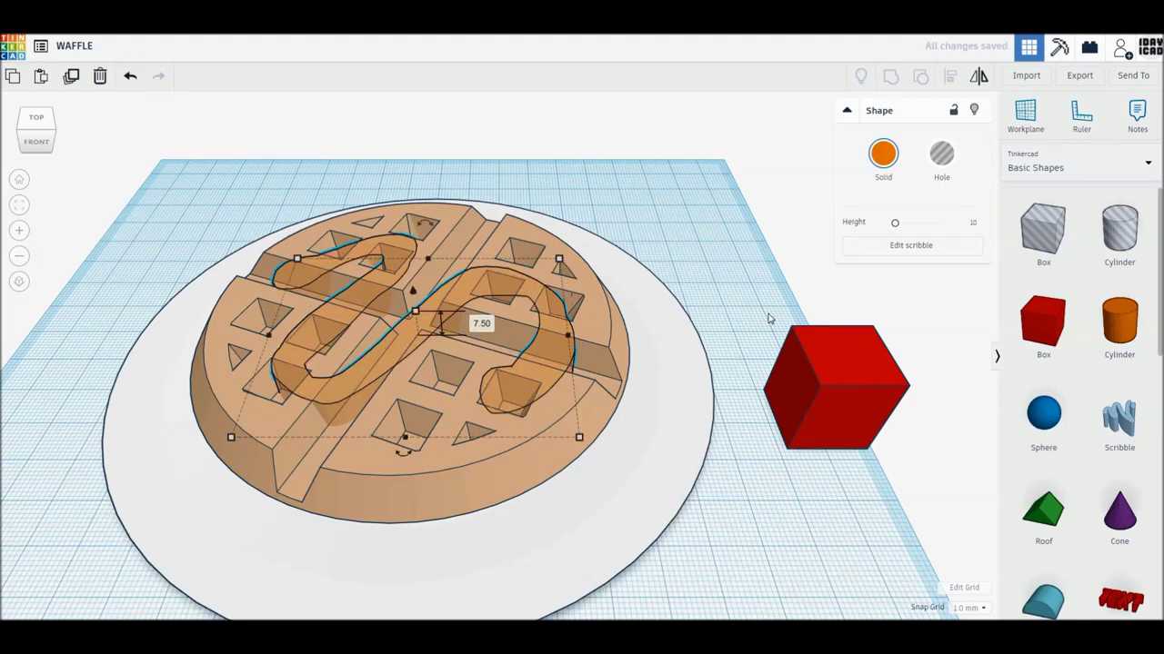
{"action": "left_click", "coordinate": [768, 319]}
{"action": "left_click", "coordinate": [822, 355]}
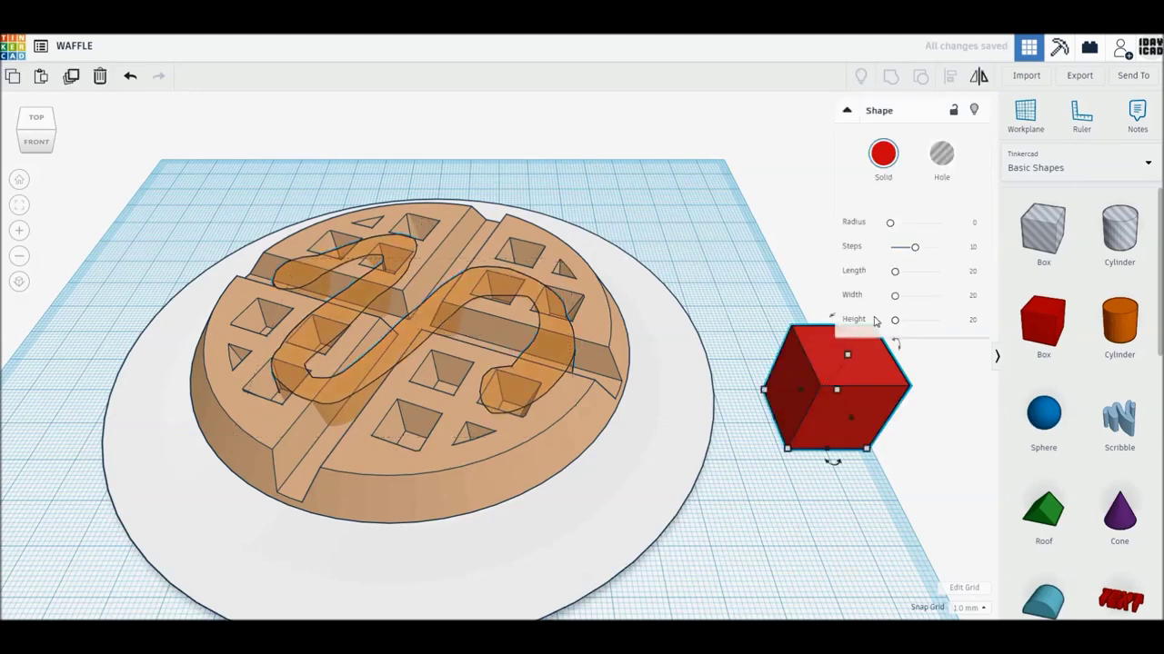
- Give the red cube 10 steps, a 1 mm edge radius and a 4 mm height
{"action": "key", "text": "Return"}
{"action": "left_click", "coordinate": [975, 222]}
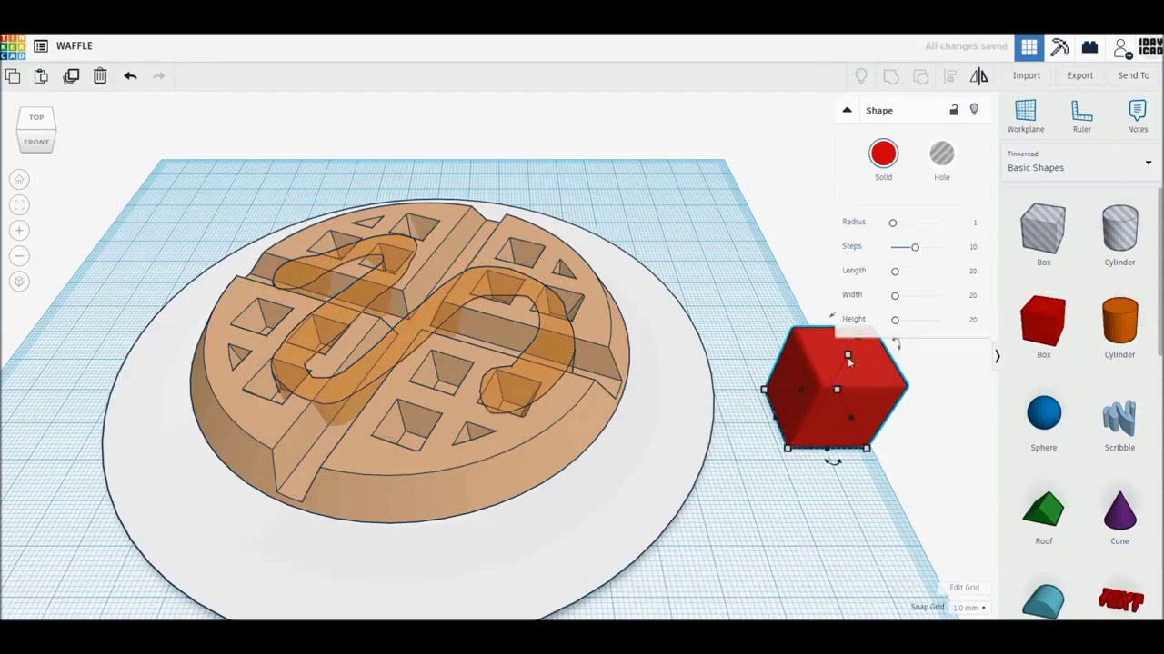
{"action": "left_click", "coordinate": [891, 387]}
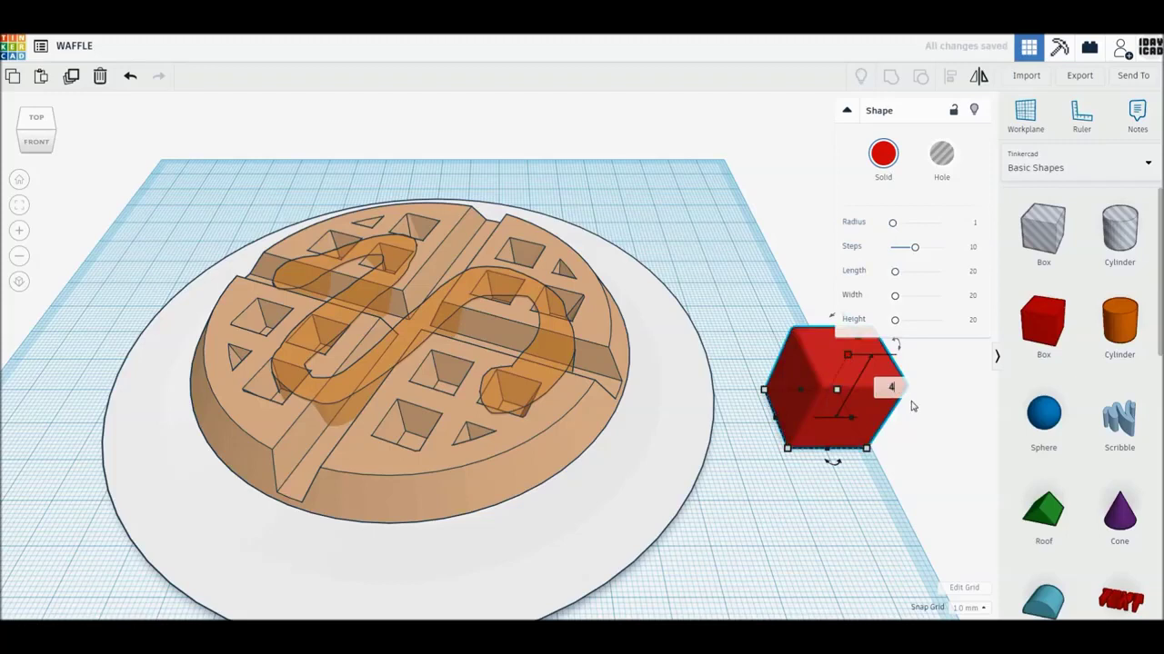
{"action": "key", "text": "Return"}
- Color the cube light peach and set it on the waffle center as a butter pat
{"action": "left_click", "coordinate": [882, 154]}
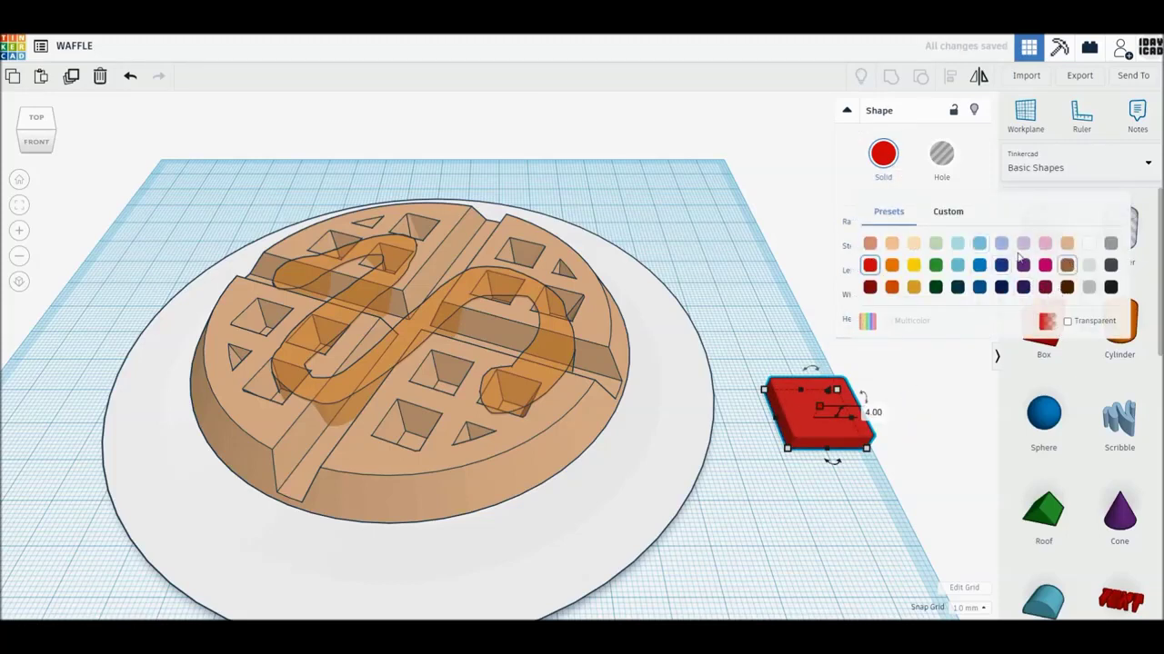
{"action": "left_click", "coordinate": [913, 243]}
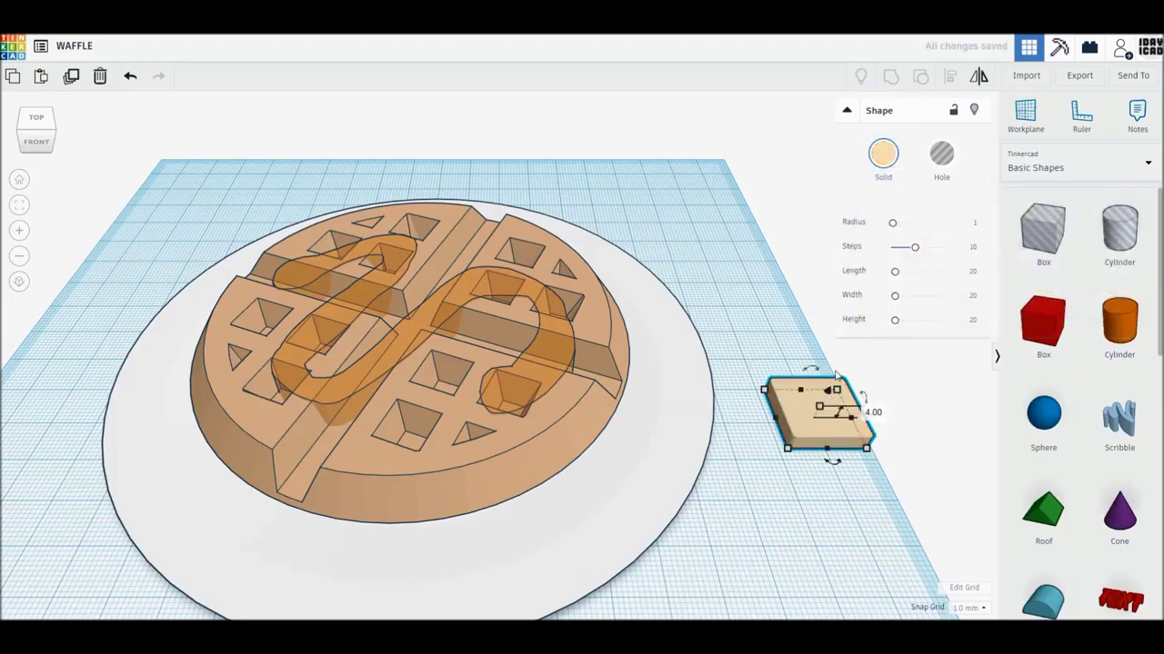
{"action": "left_click_drag", "start_coordinate": [836, 374], "coordinate": [853, 385]}
{"action": "left_click_drag", "start_coordinate": [683, 382], "coordinate": [386, 330]}
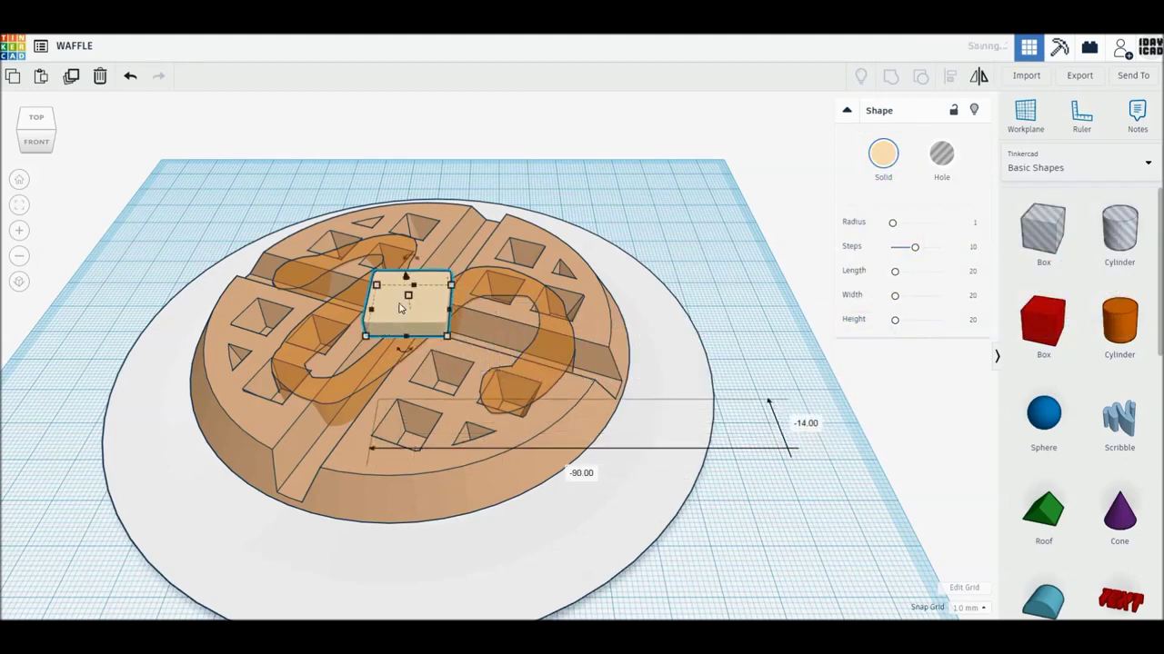
{"action": "left_click_drag", "start_coordinate": [386, 329], "coordinate": [408, 291]}
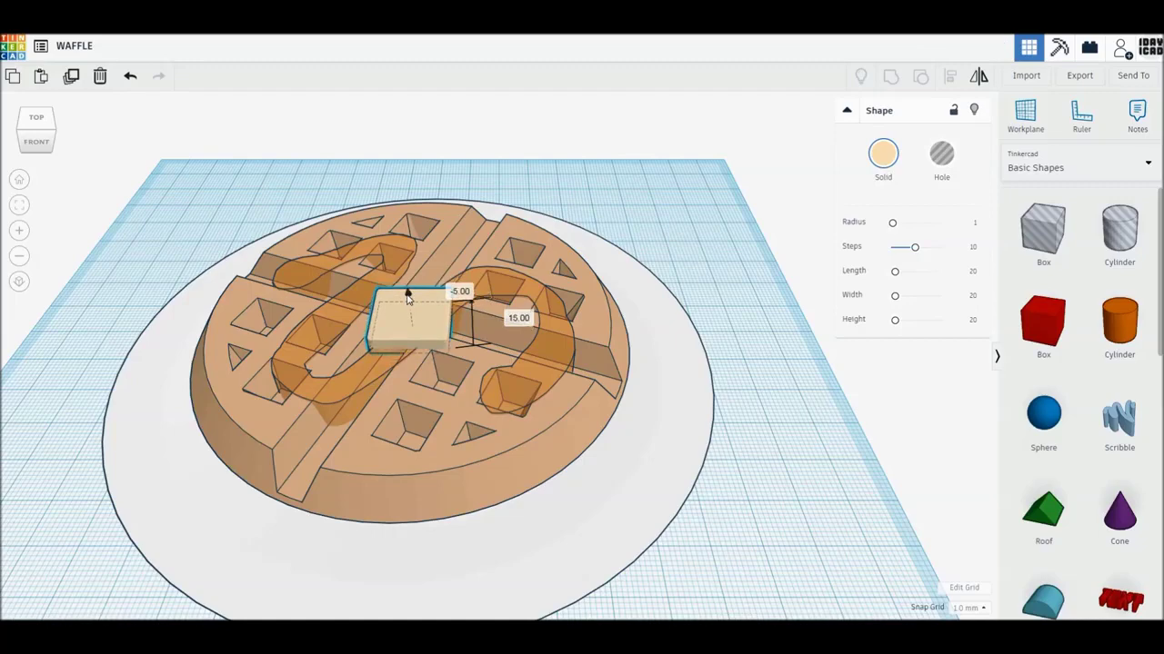
{"action": "right_click_drag", "start_coordinate": [491, 375], "coordinate": [74, 209]}
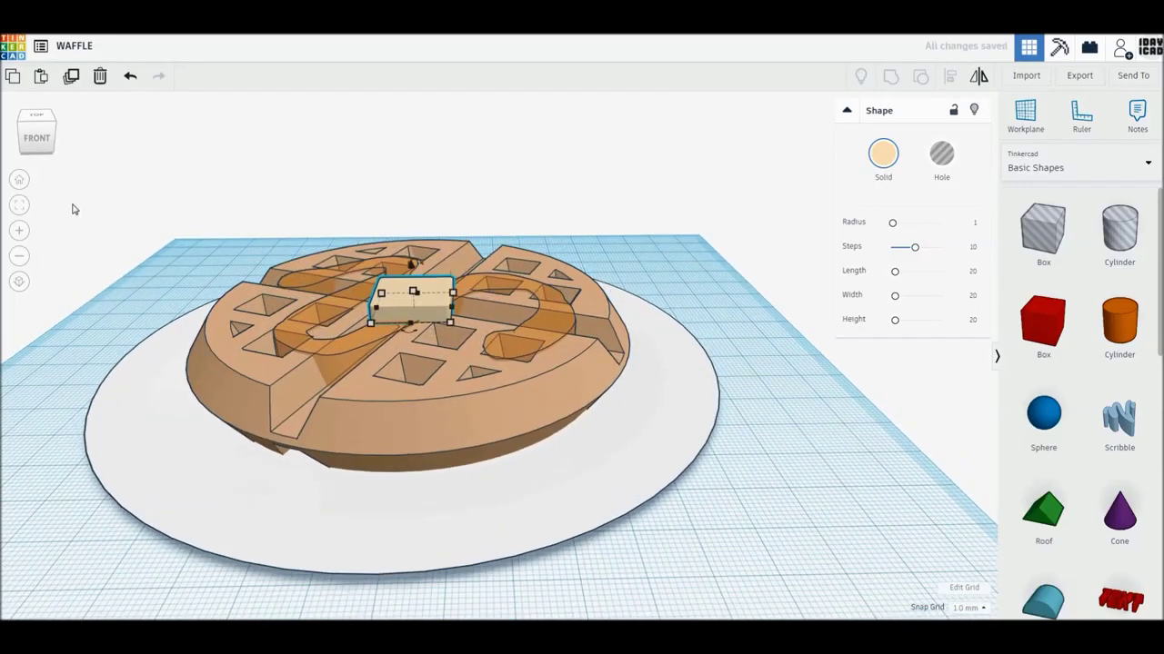
- Rotate the butter pat 22° to match the waffle's angle
{"action": "left_click", "coordinate": [20, 180]}
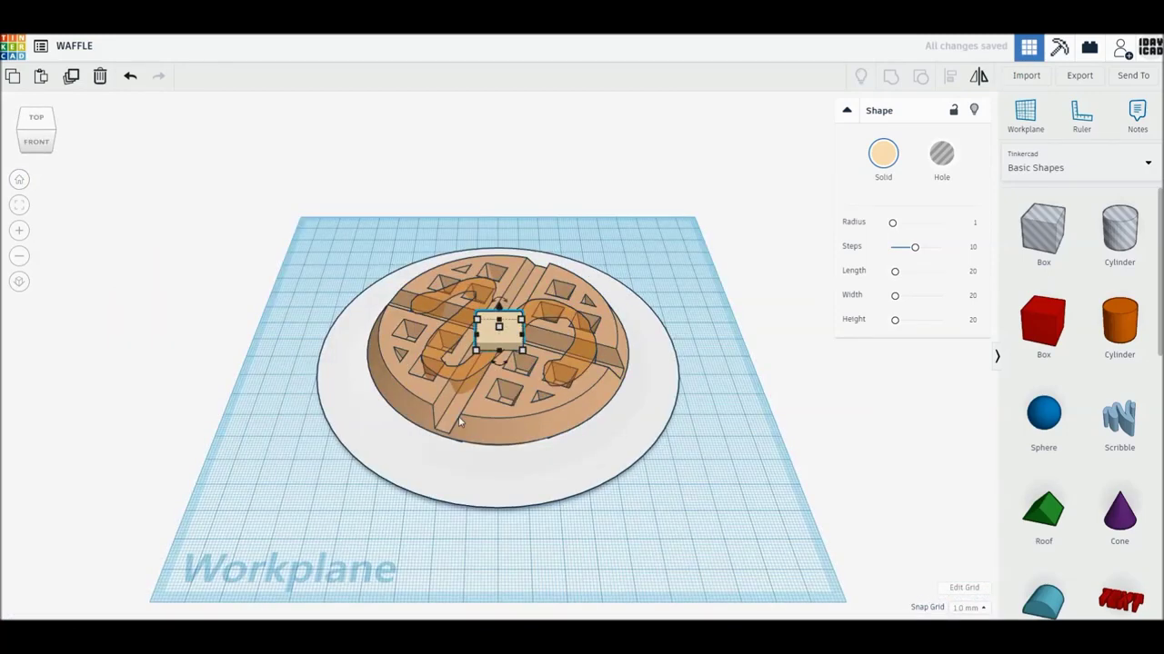
{"action": "scroll", "coordinate": [460, 422], "scroll_direction": "up", "scroll_amount": 3}
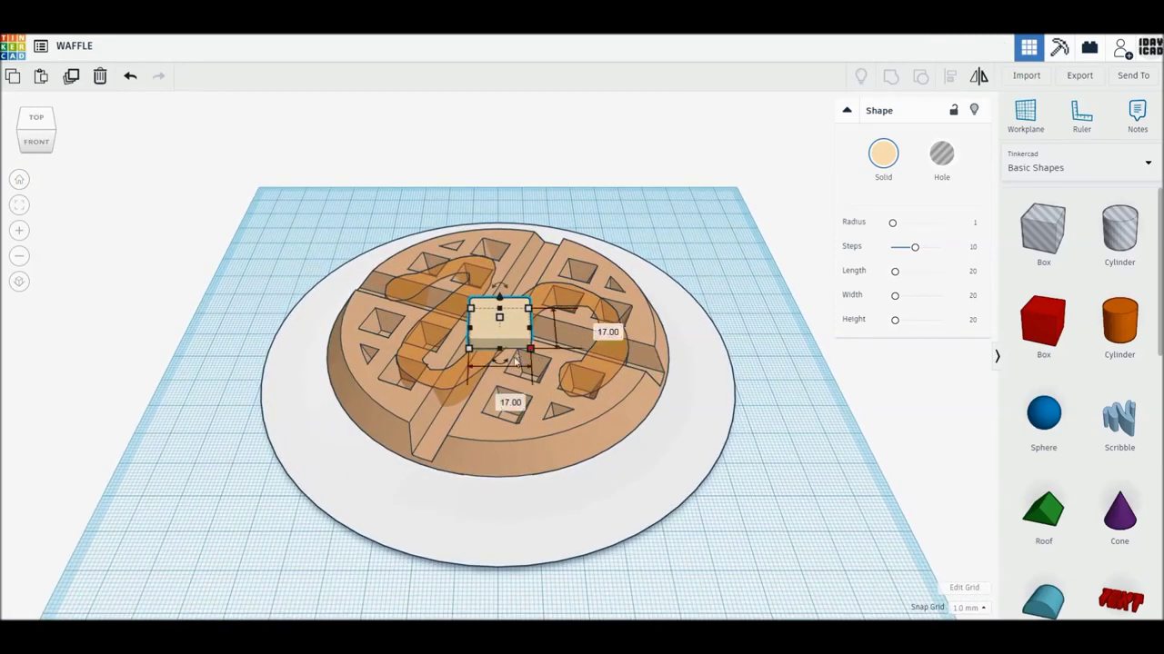
{"action": "mouse_move", "coordinate": [499, 360]}
{"action": "left_mouse_down"}
{"action": "mouse_move", "coordinate": [479, 400]}
{"action": "mouse_move", "coordinate": [556, 421]}
{"action": "left_mouse_up"}
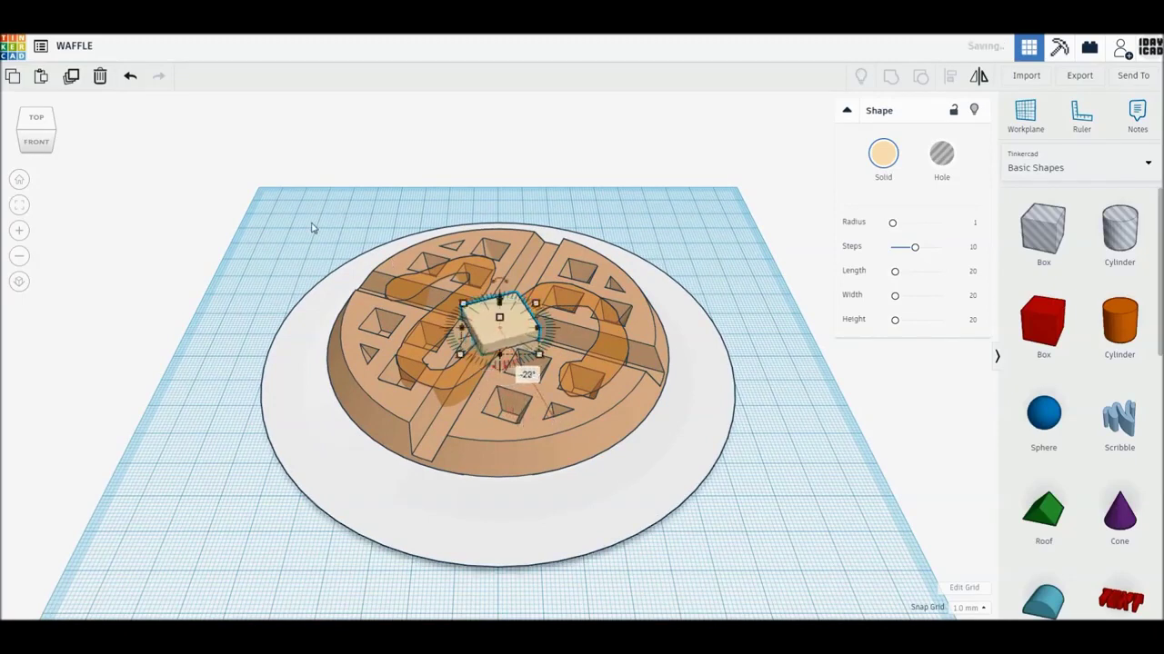
- Center-align the plate, waffle, syrup and butter on both axes
{"action": "left_click_drag", "start_coordinate": [285, 207], "coordinate": [775, 562]}
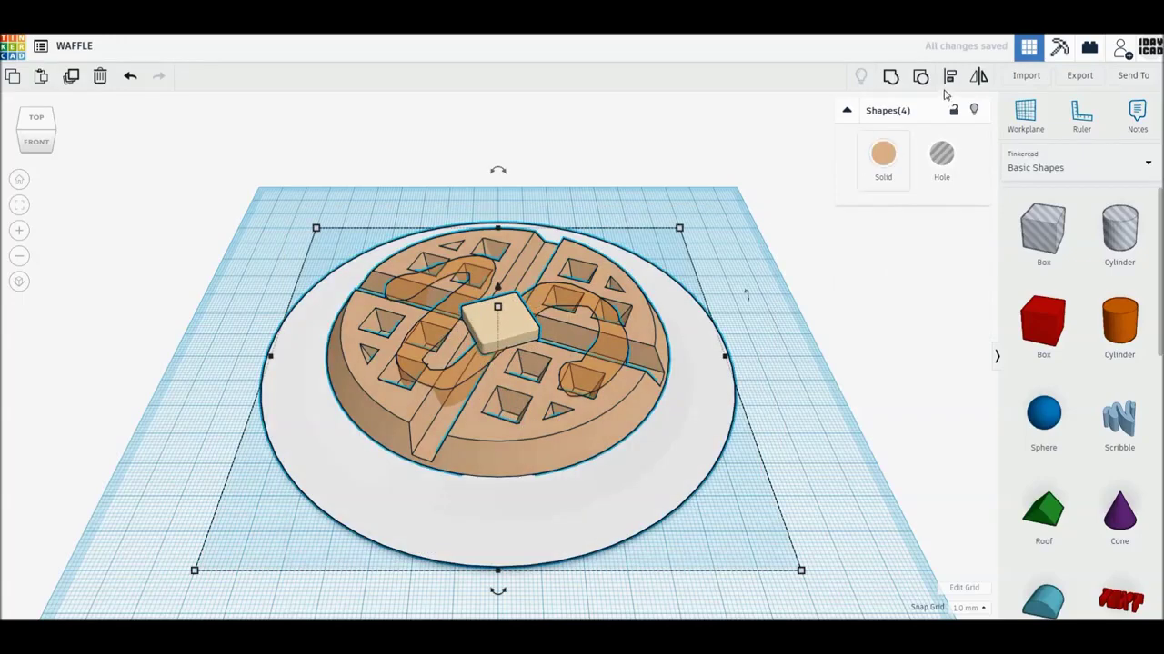
{"action": "left_click", "coordinate": [949, 78]}
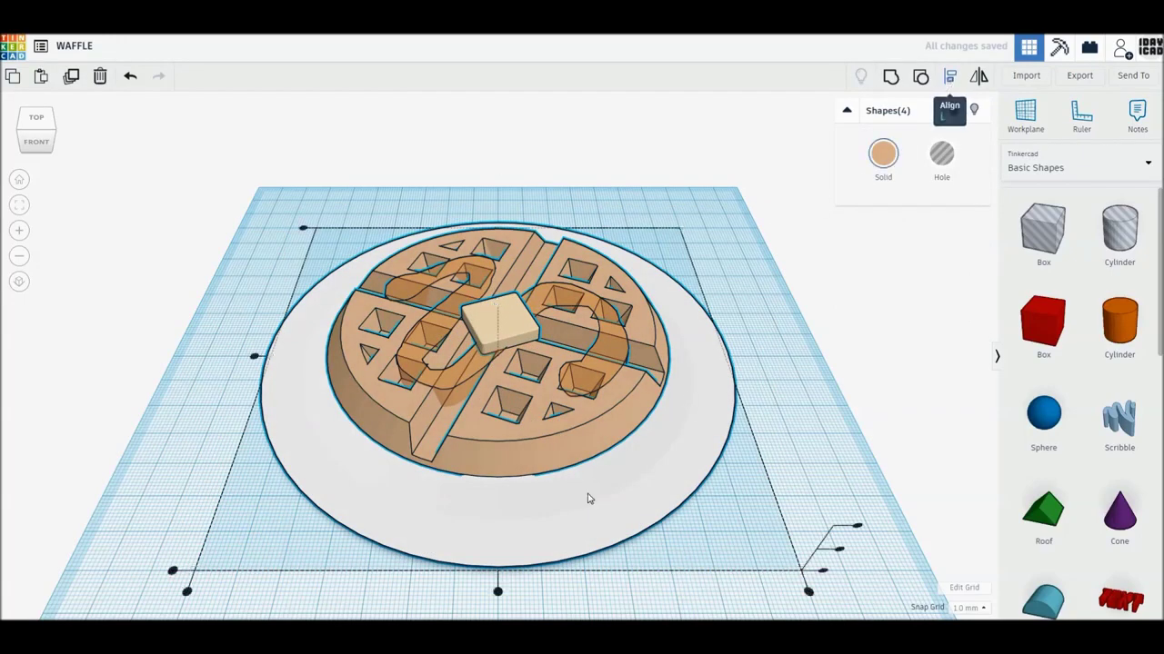
{"action": "left_click", "coordinate": [498, 593]}
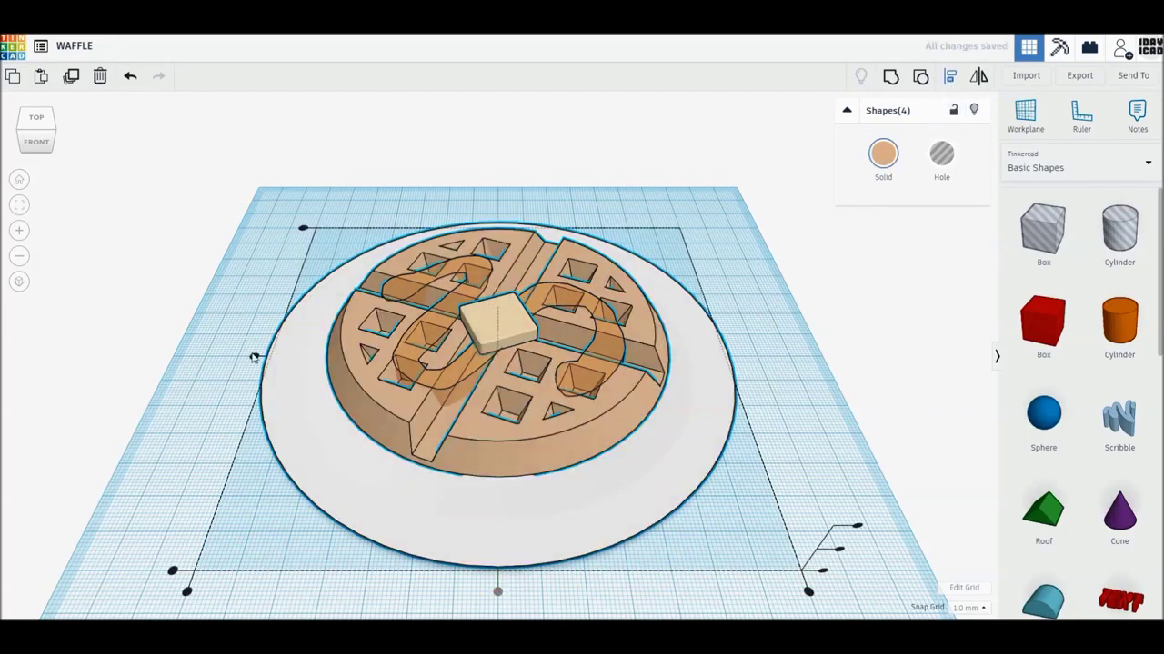
{"action": "left_click", "coordinate": [254, 358]}
{"action": "left_click", "coordinate": [169, 328]}
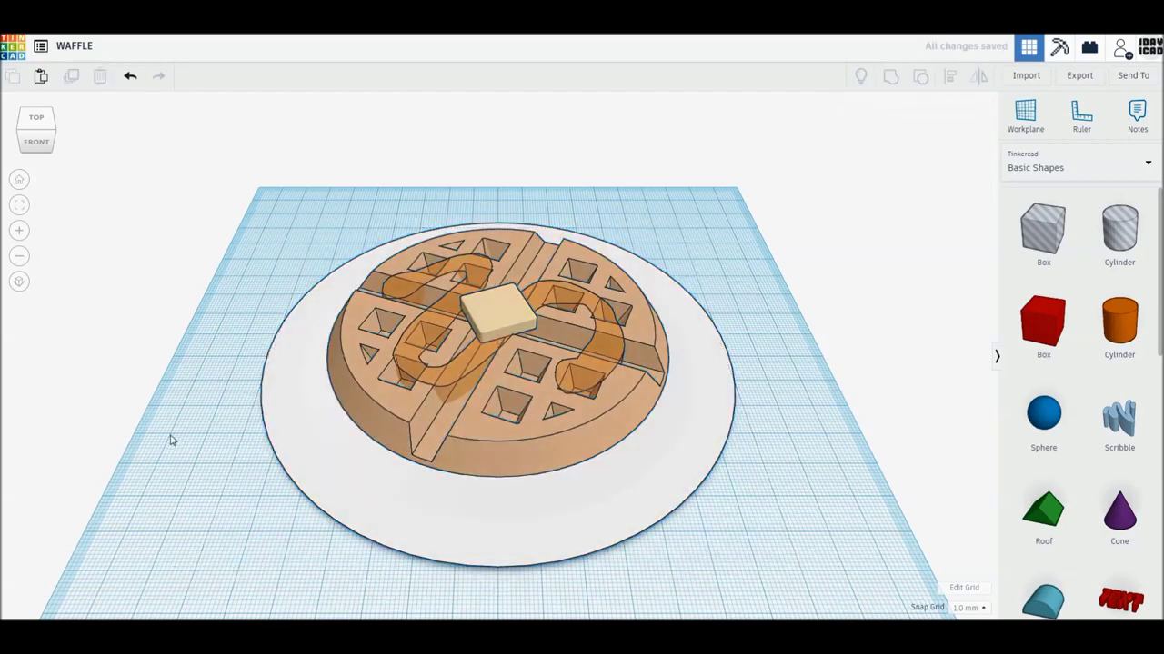
{"action": "right_click_drag", "start_coordinate": [169, 440], "coordinate": [169, 415]}
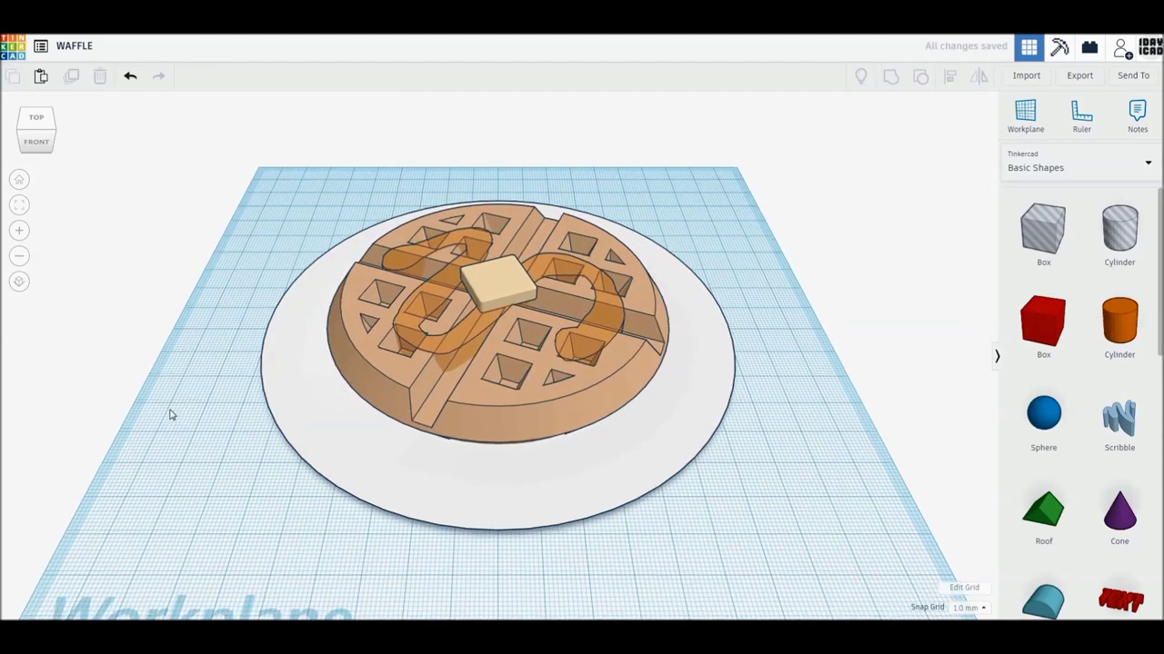
{"action": "scroll", "coordinate": [169, 414], "scroll_direction": "up", "scroll_amount": 3}
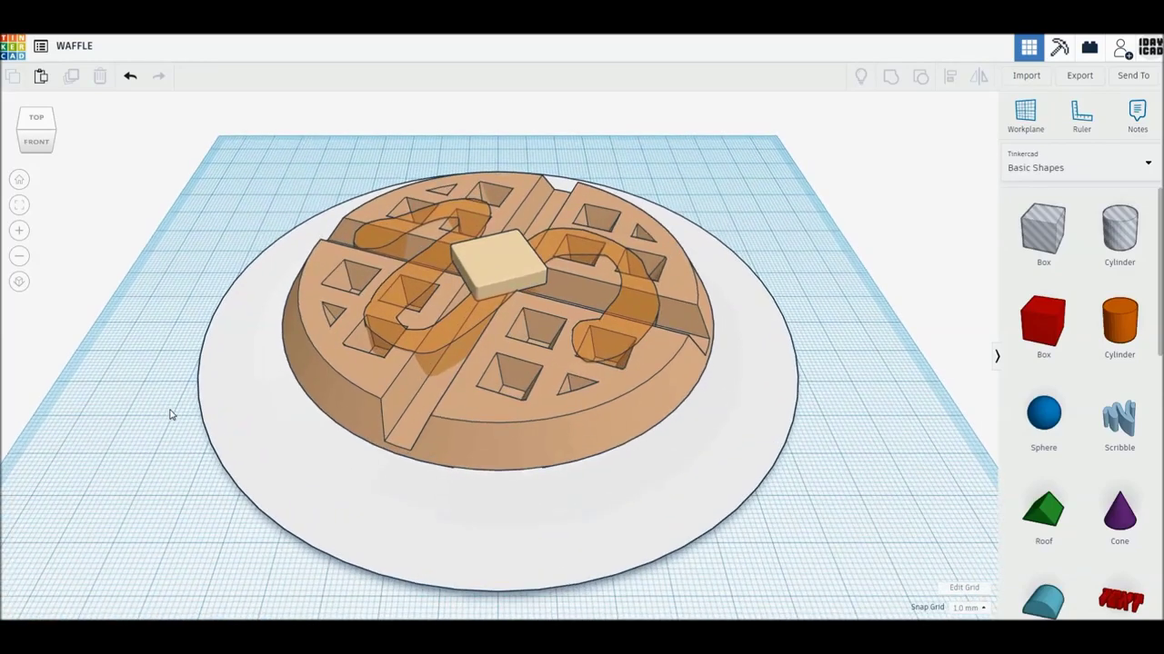